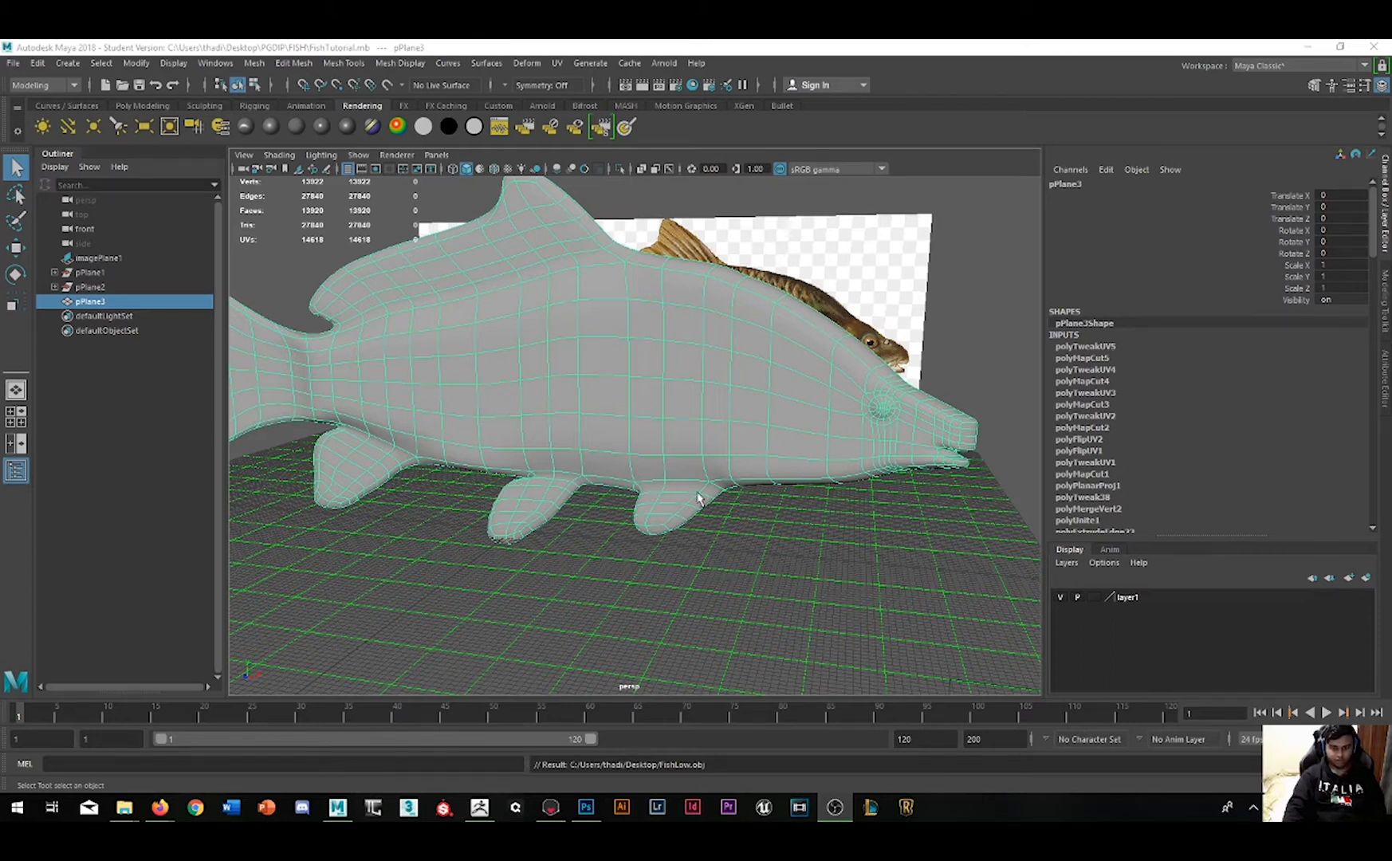
Step: Examine the selected fish mesh's UV layout in the UV Editor, and close the editor and UV Toolkit
left_click(557, 63)
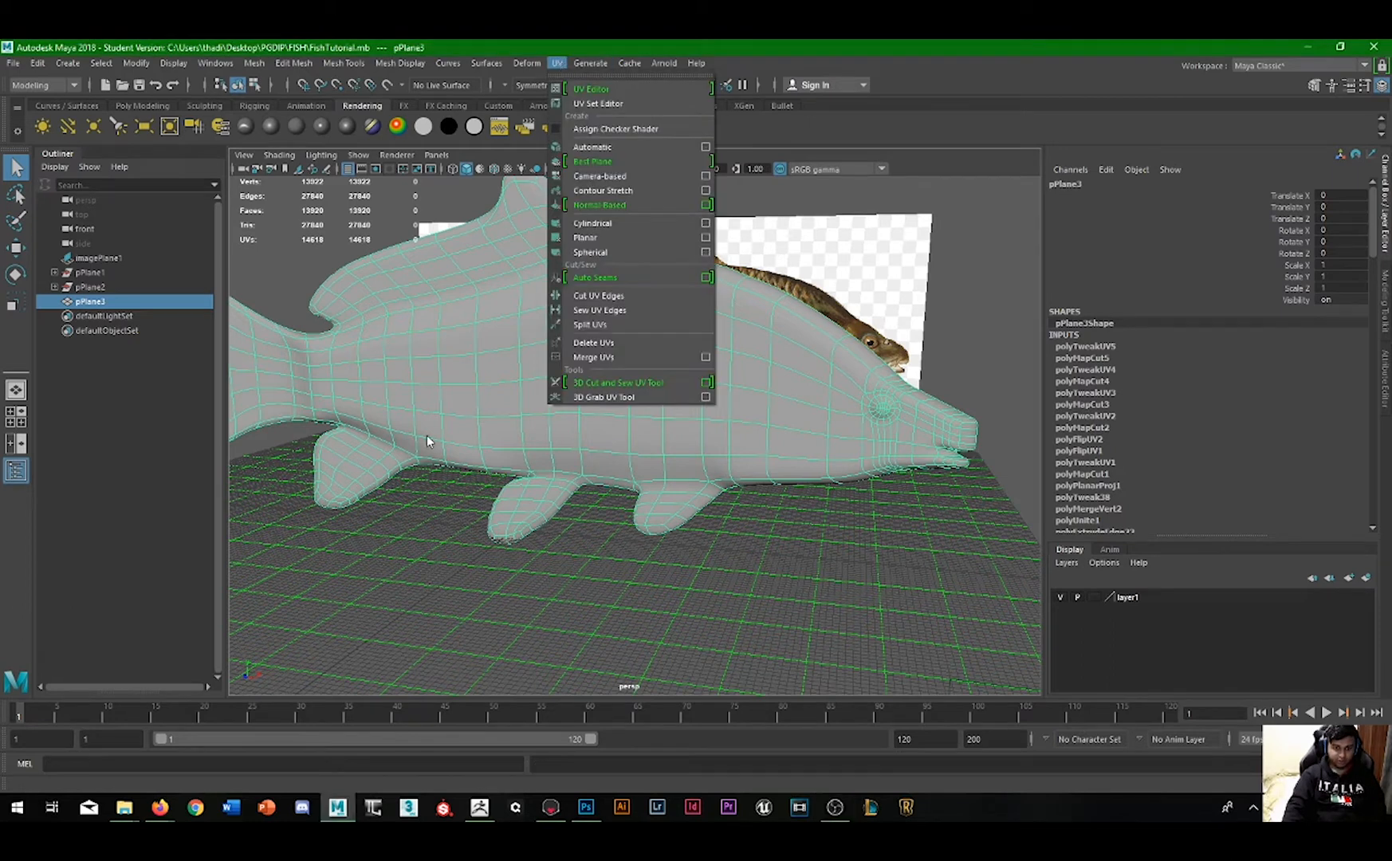
left_click(591, 88)
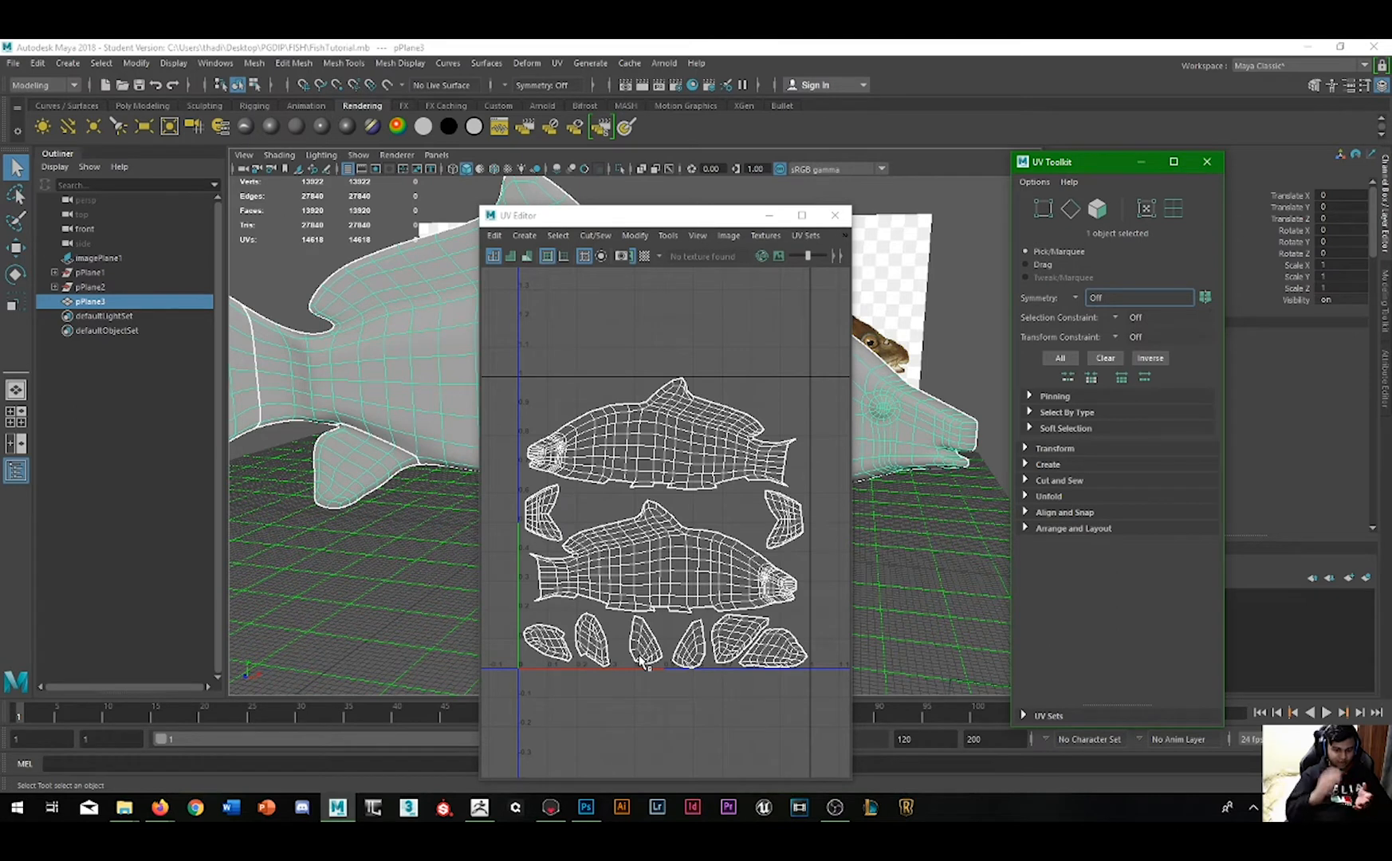
left_click(549, 810)
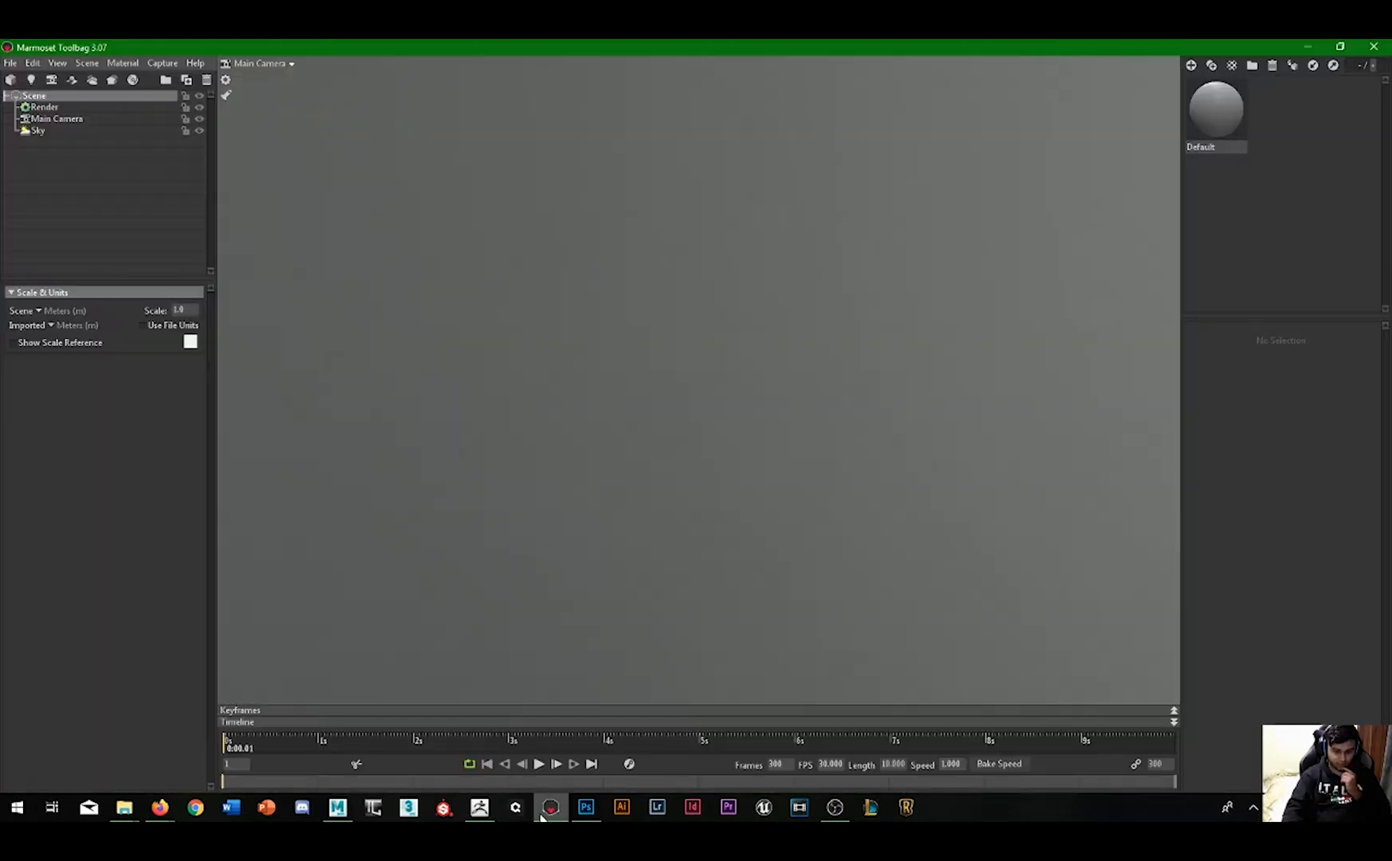
left_click(480, 808)
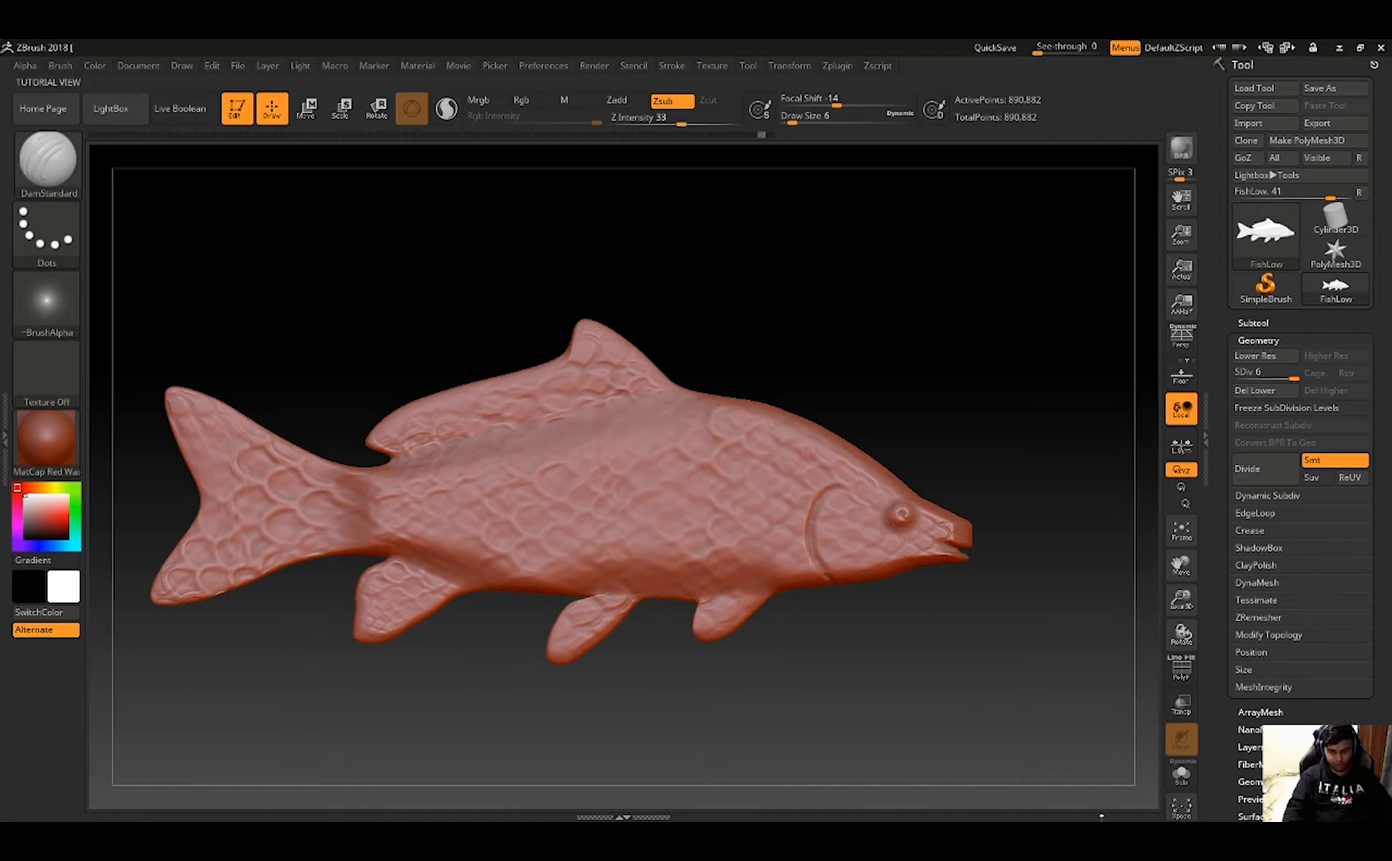
left_click(1339, 47)
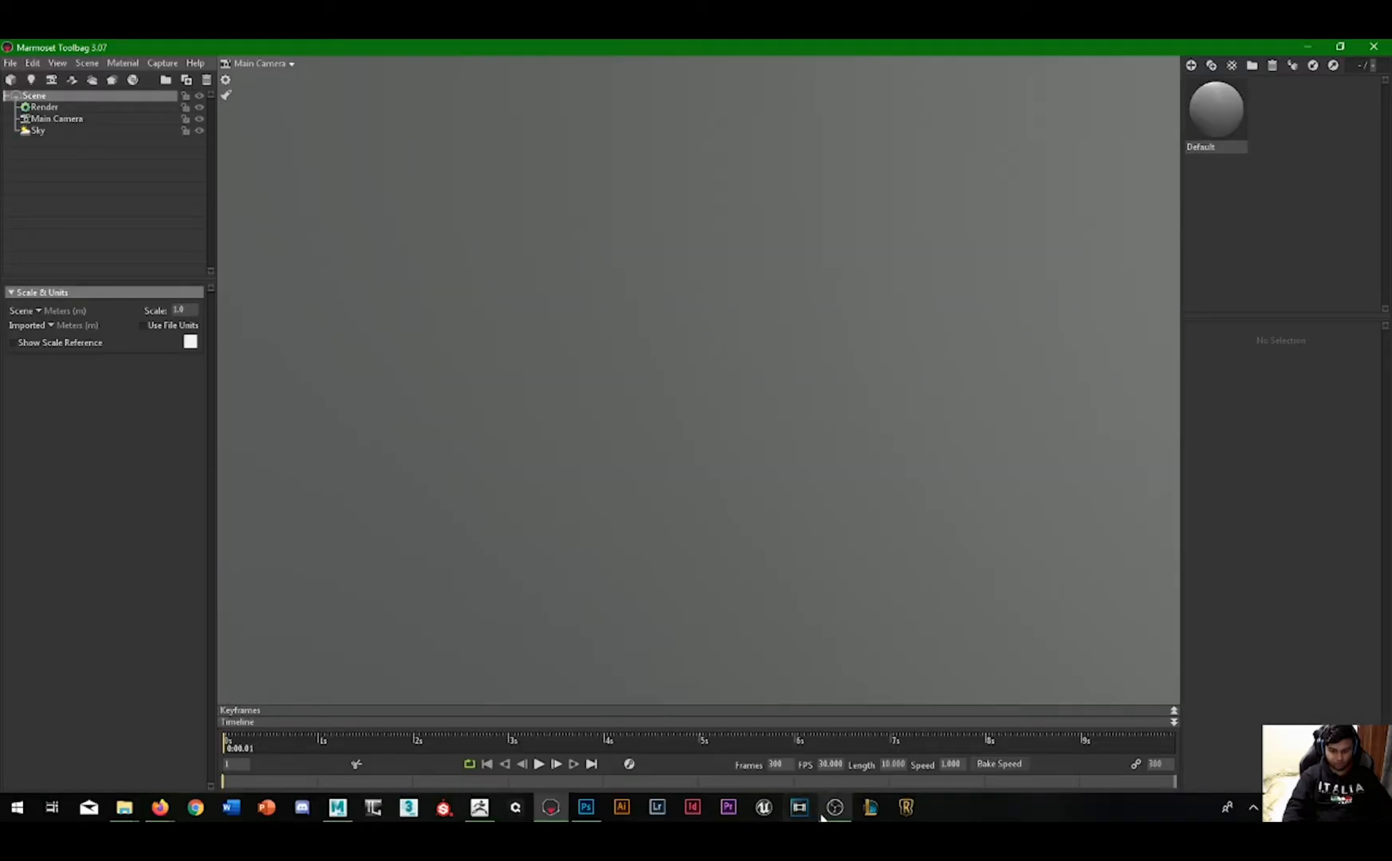
left_click(350, 807)
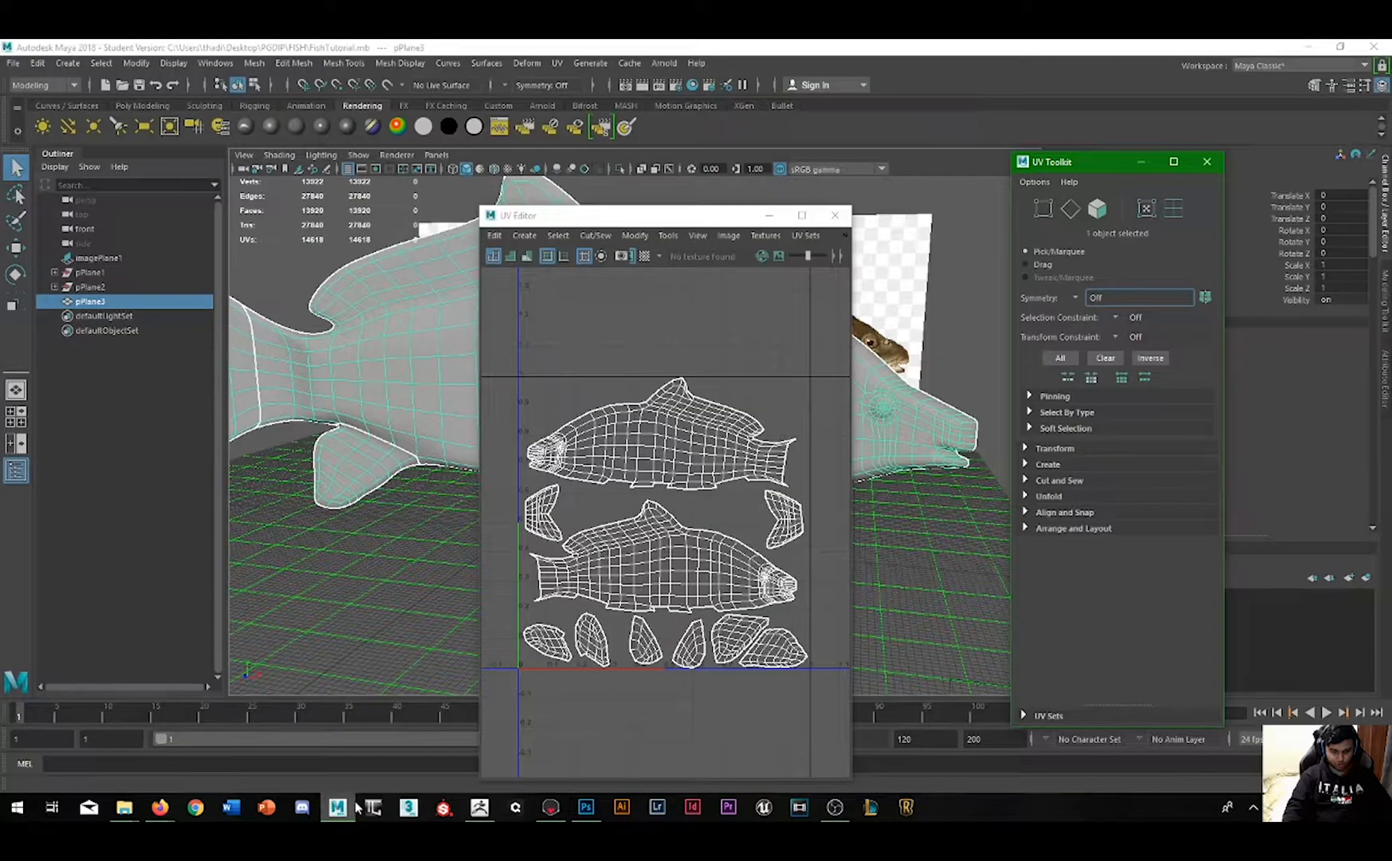
left_click_drag(733, 222, 665, 147)
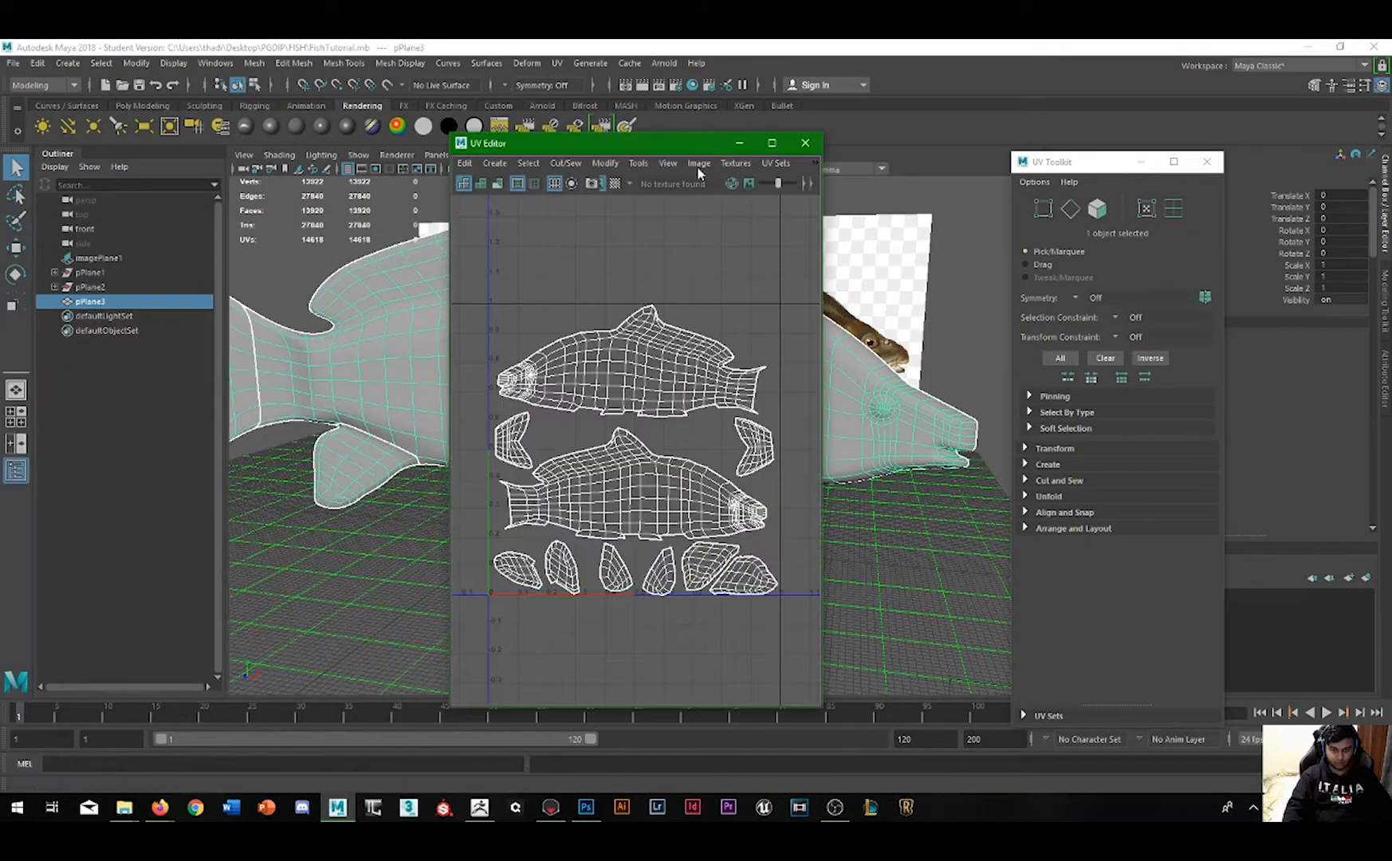
left_click(804, 144)
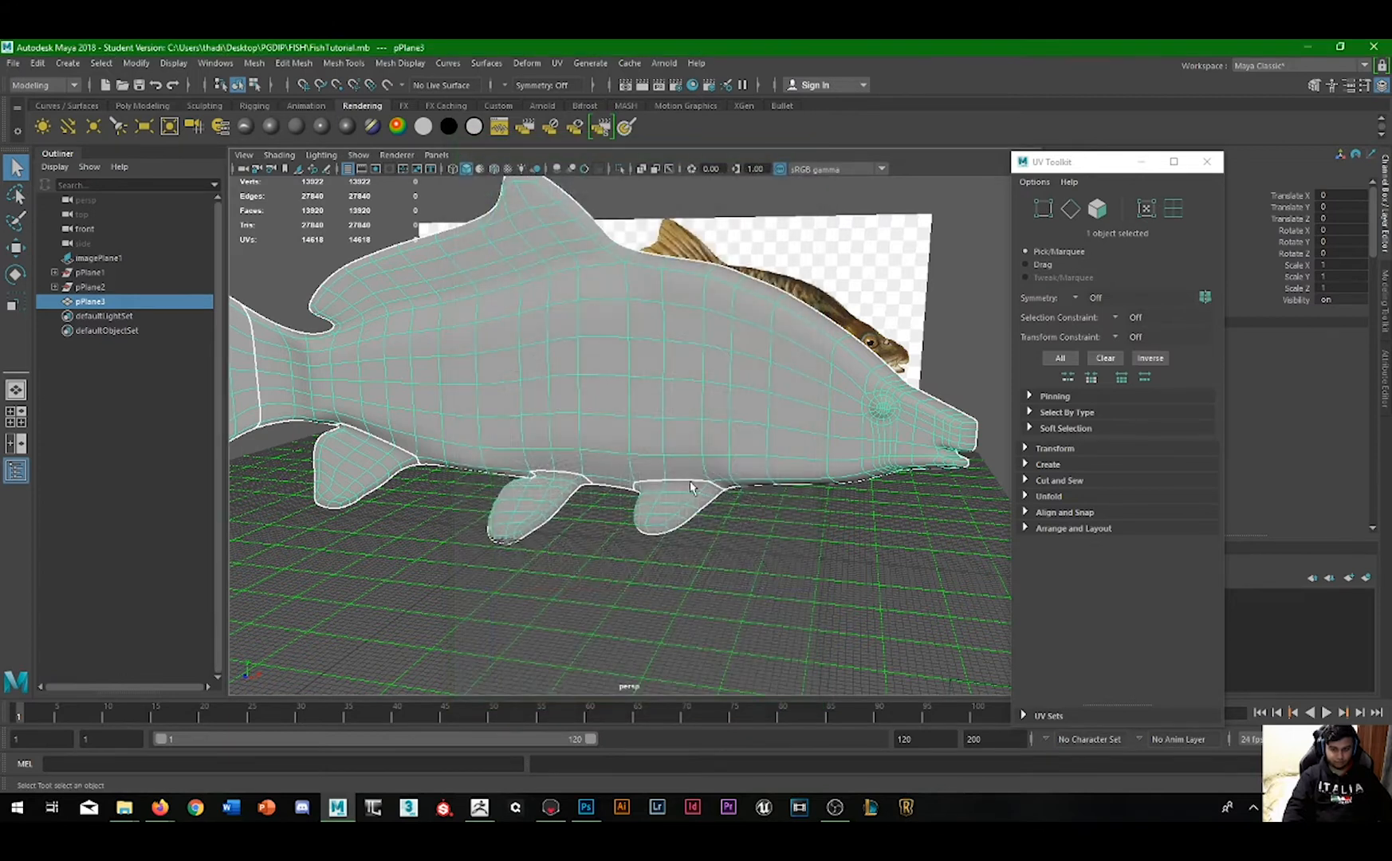
left_click(1206, 161)
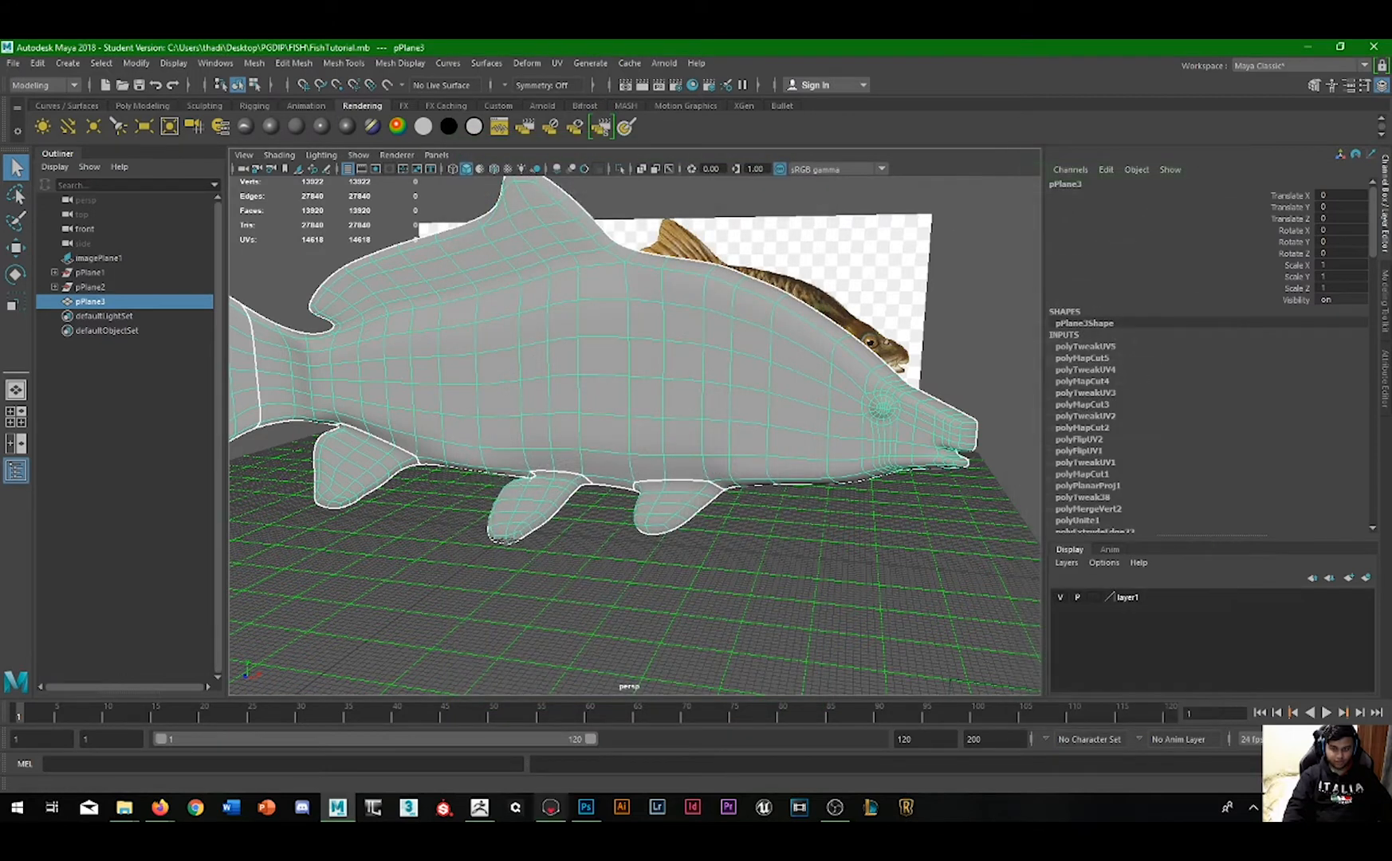
Step: Switch to ZBrush and export the sculpted fish to the Desktop as an OBJ file named FishHigh
left_click(479, 806)
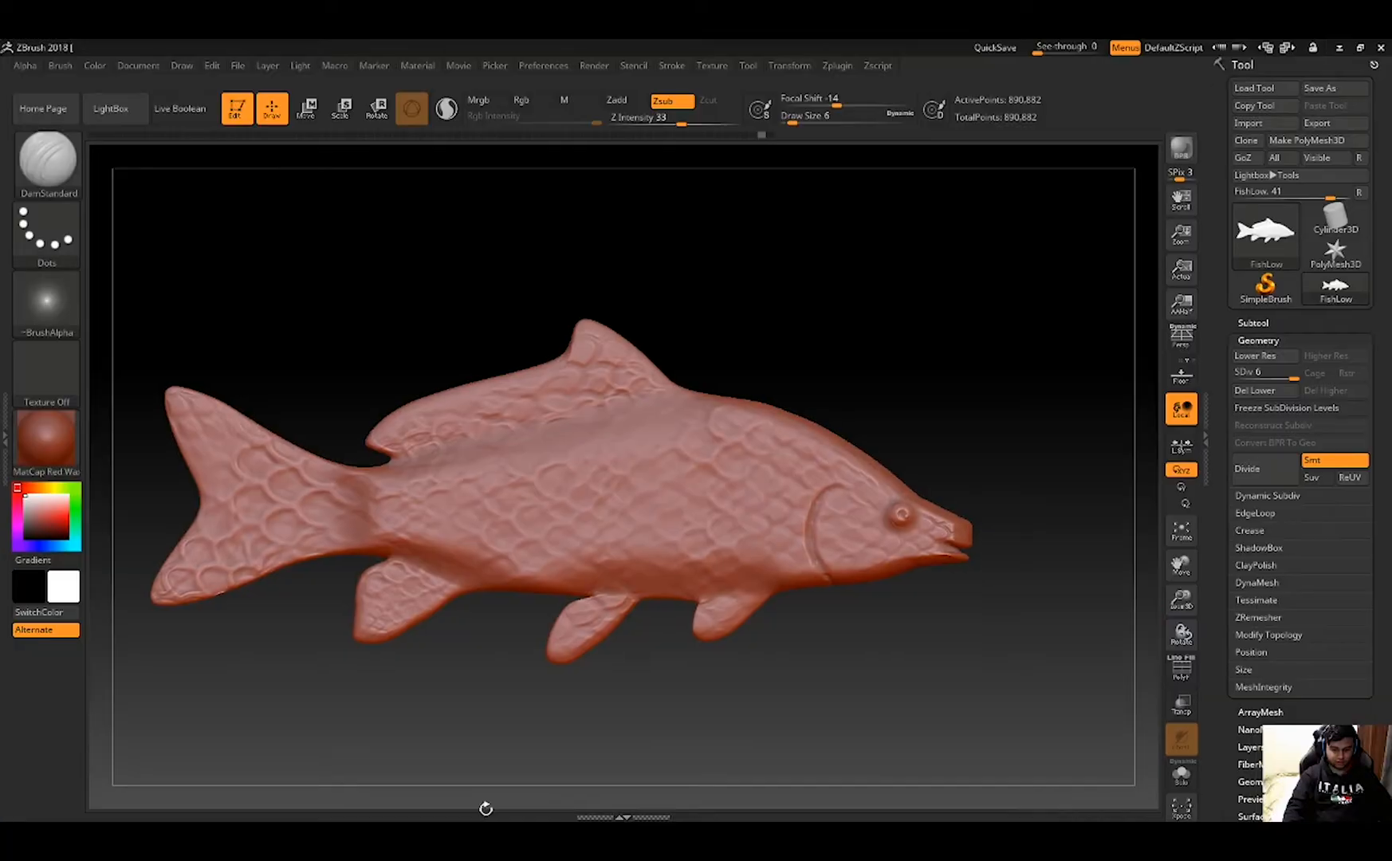
left_click_drag(413, 274, 434, 311)
left_click(1316, 122)
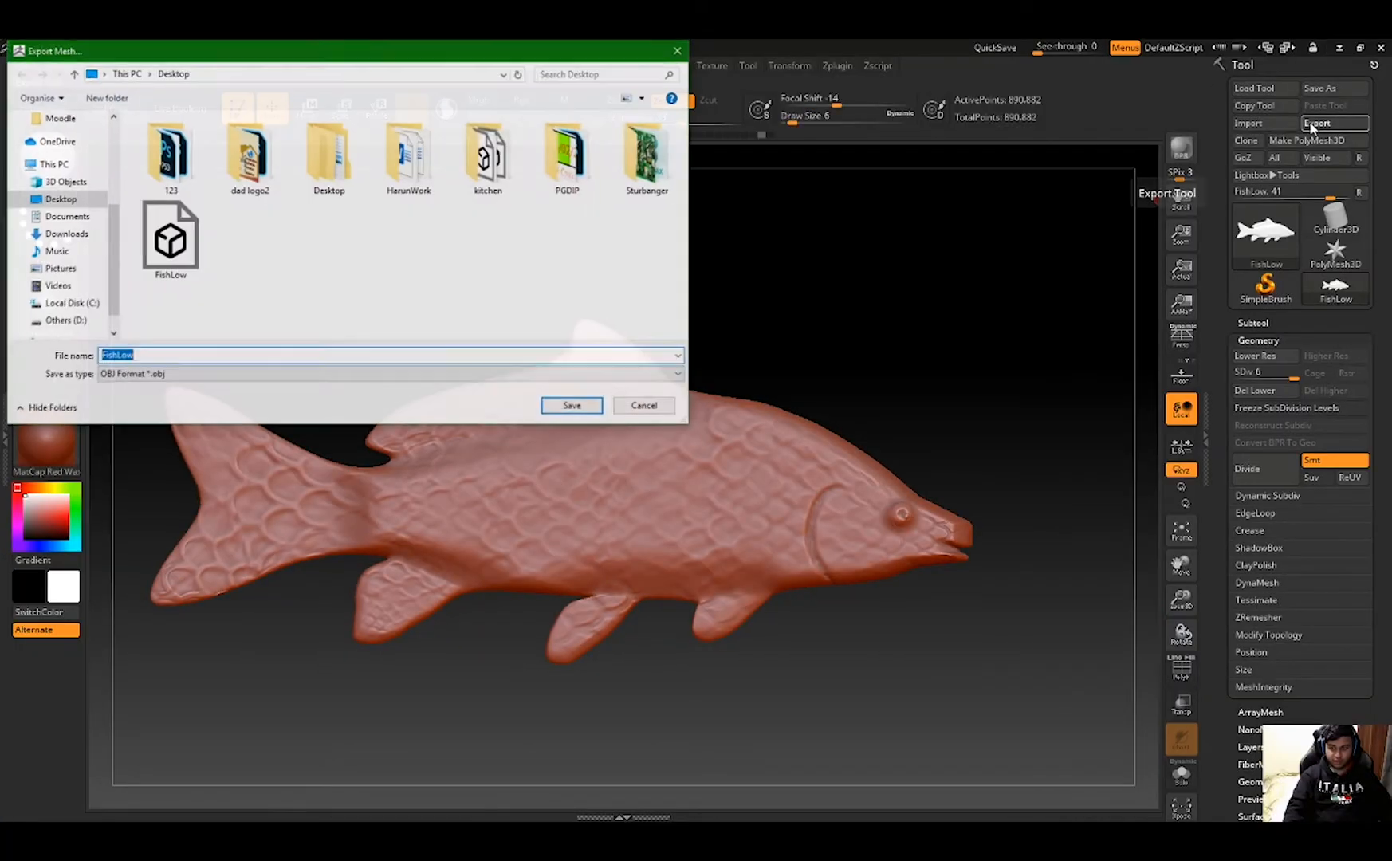
left_click(142, 354)
key("BackSpace")
key("BackSpace")
key("BackSpace")
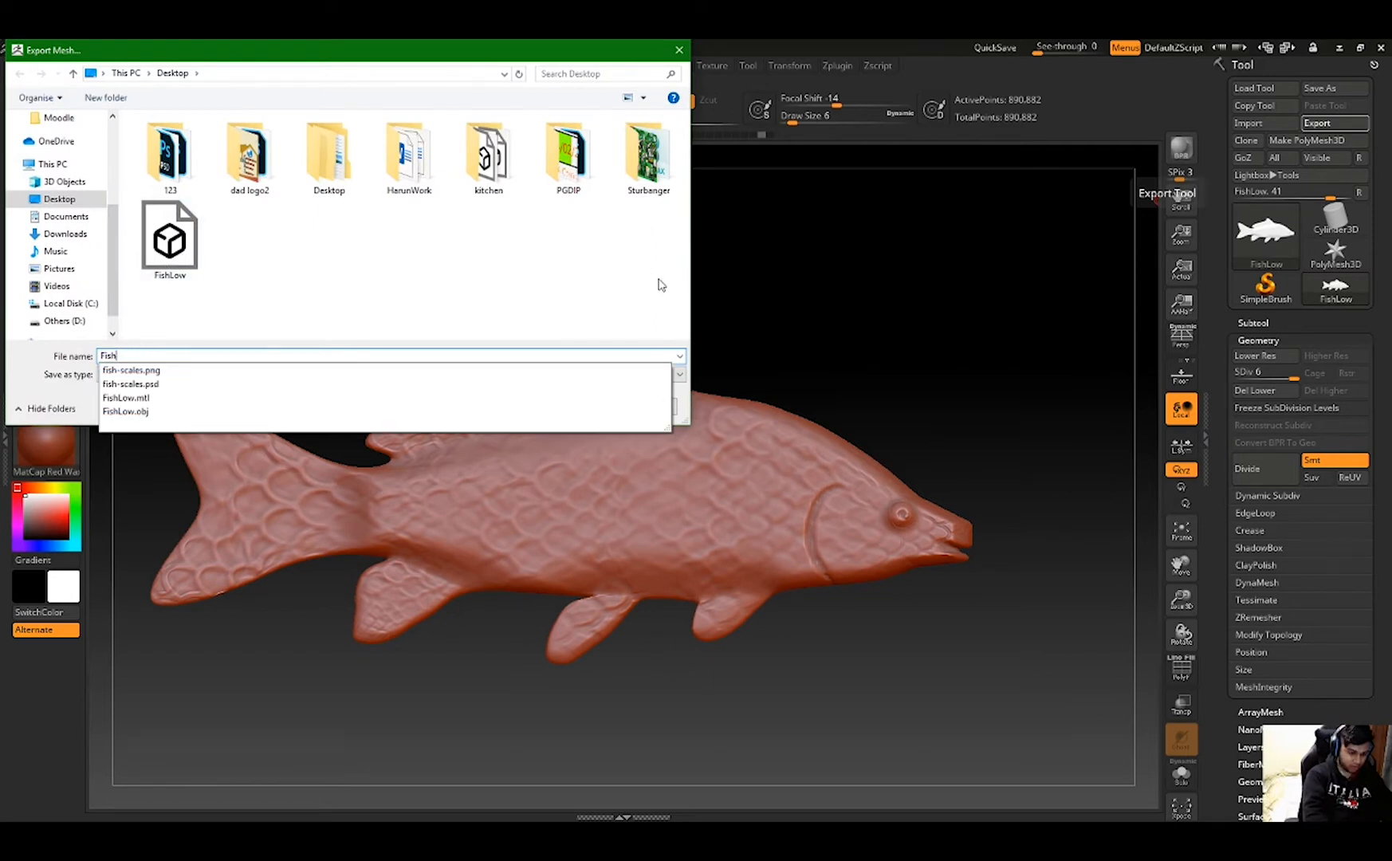
type("High")
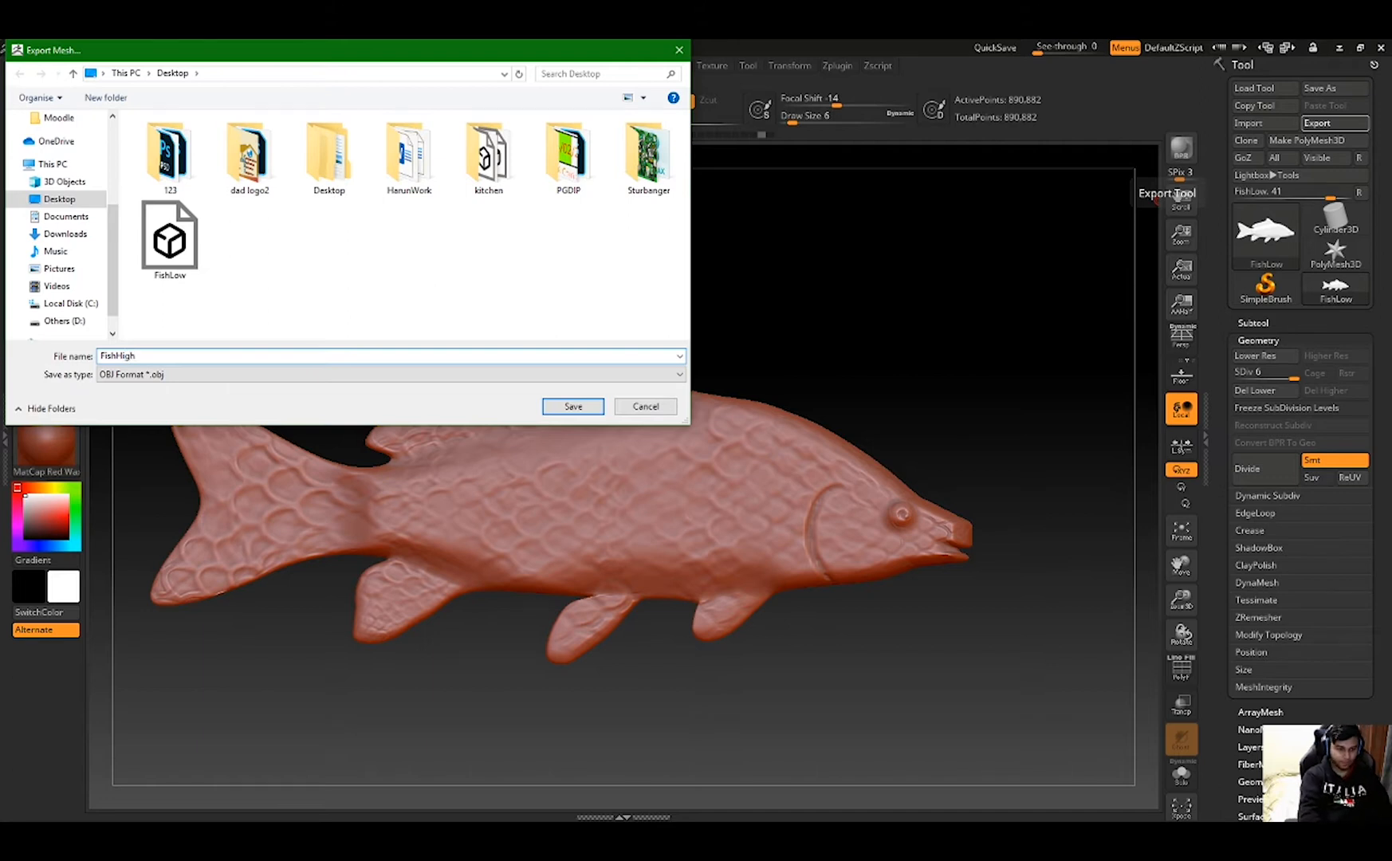
key("Return")
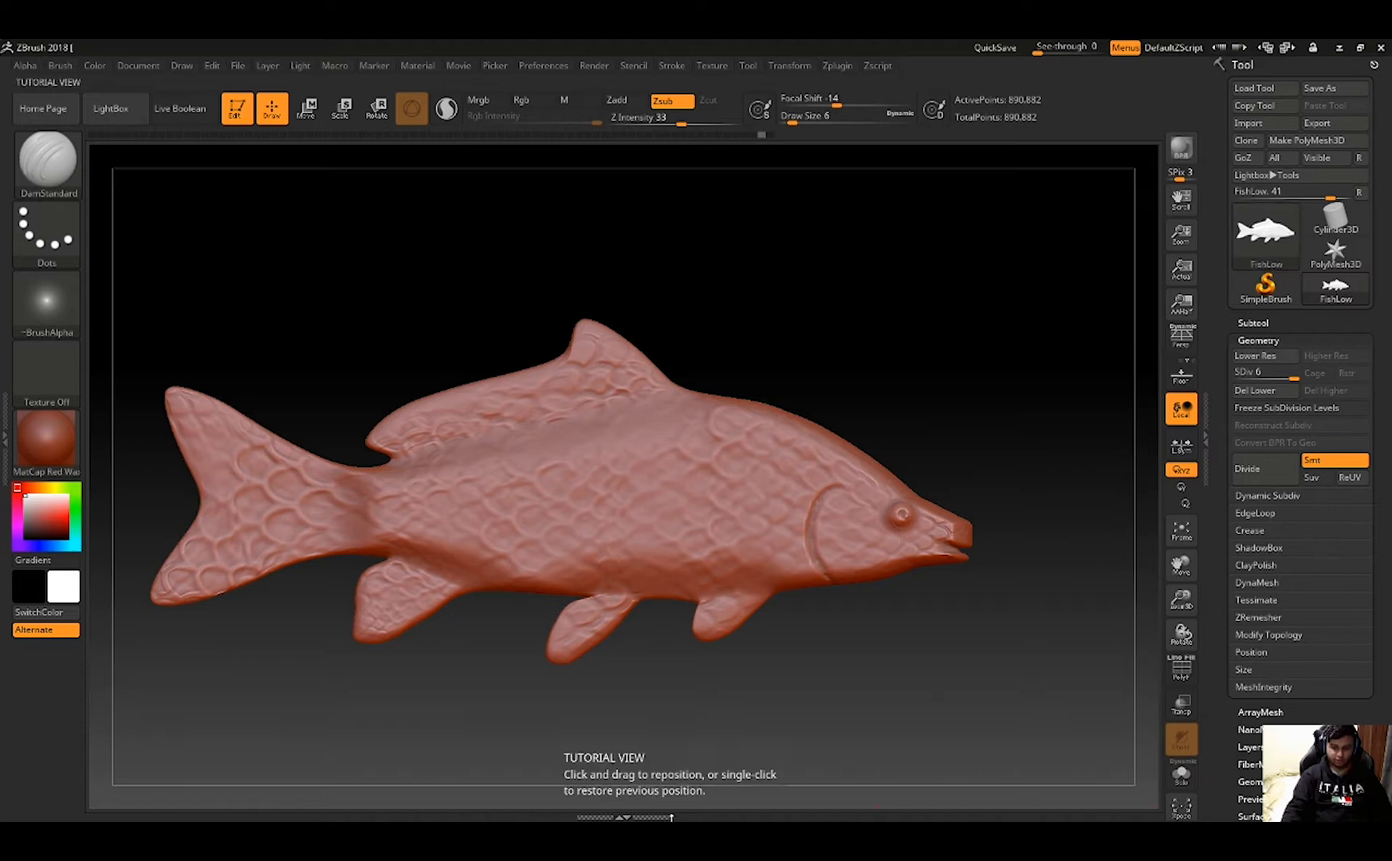
left_click(1339, 47)
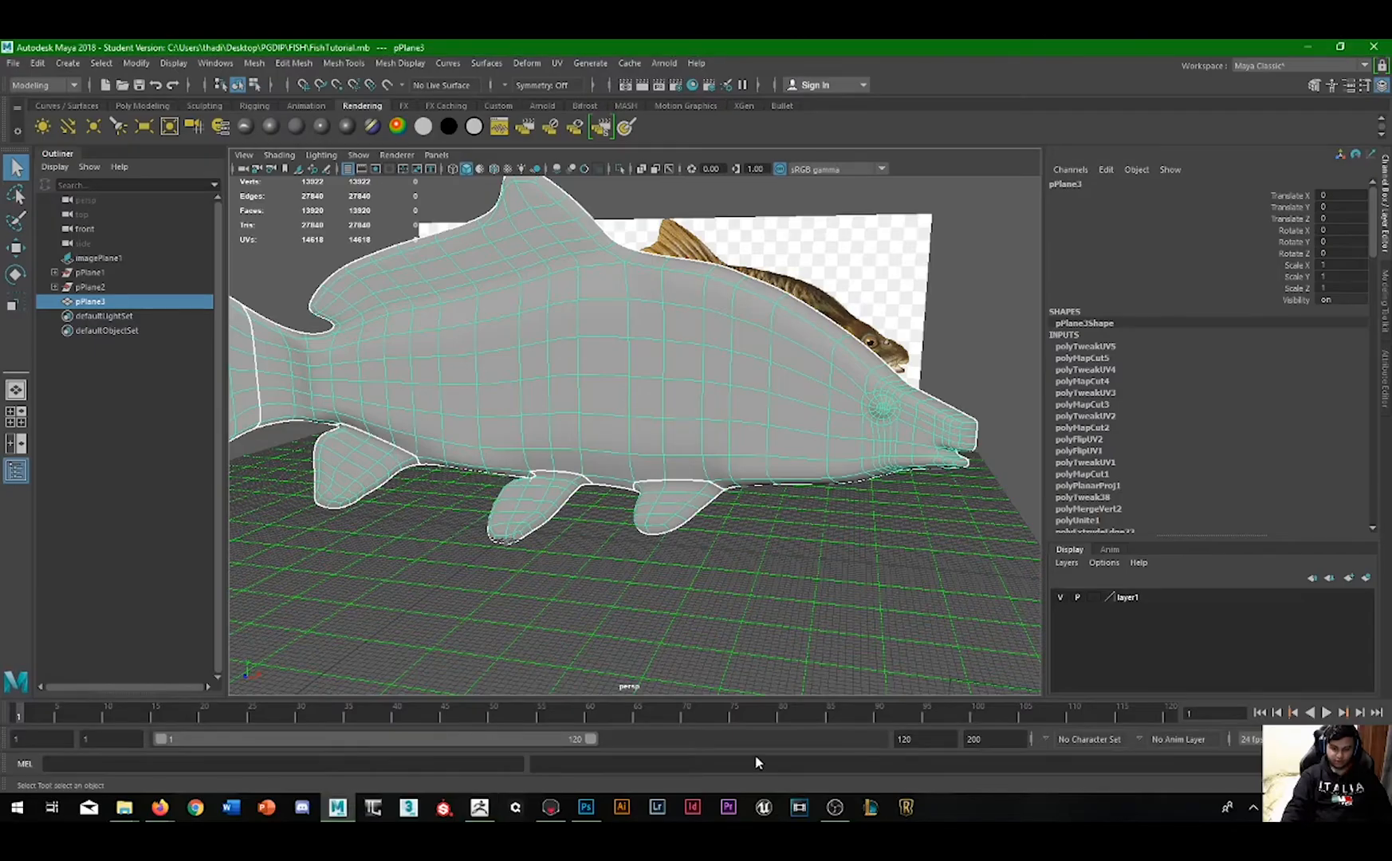
Step: Switch to Marmoset Toolbag and import the FishHigh and FishLow models from the Desktop
left_click(550, 806)
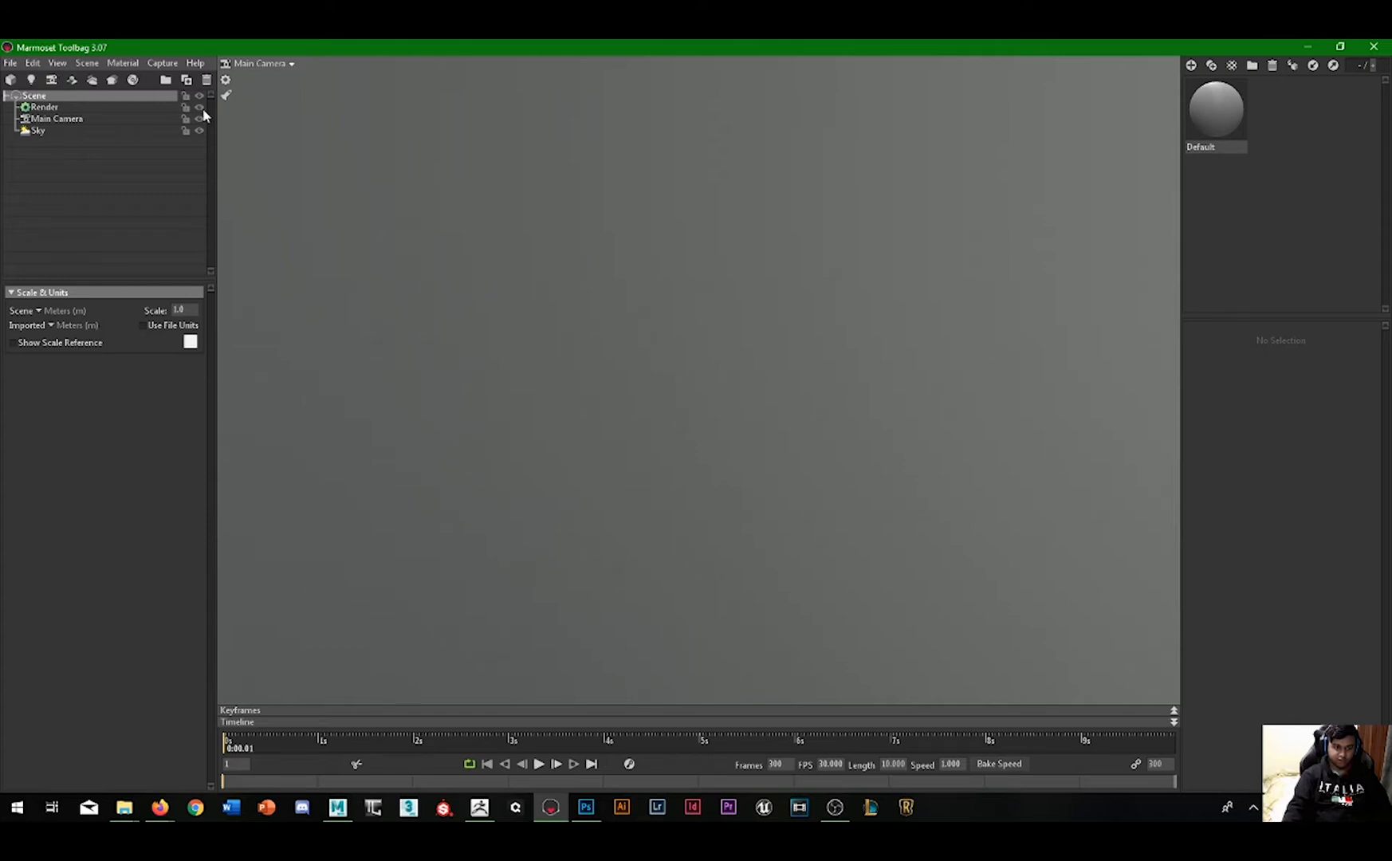
left_click(10, 63)
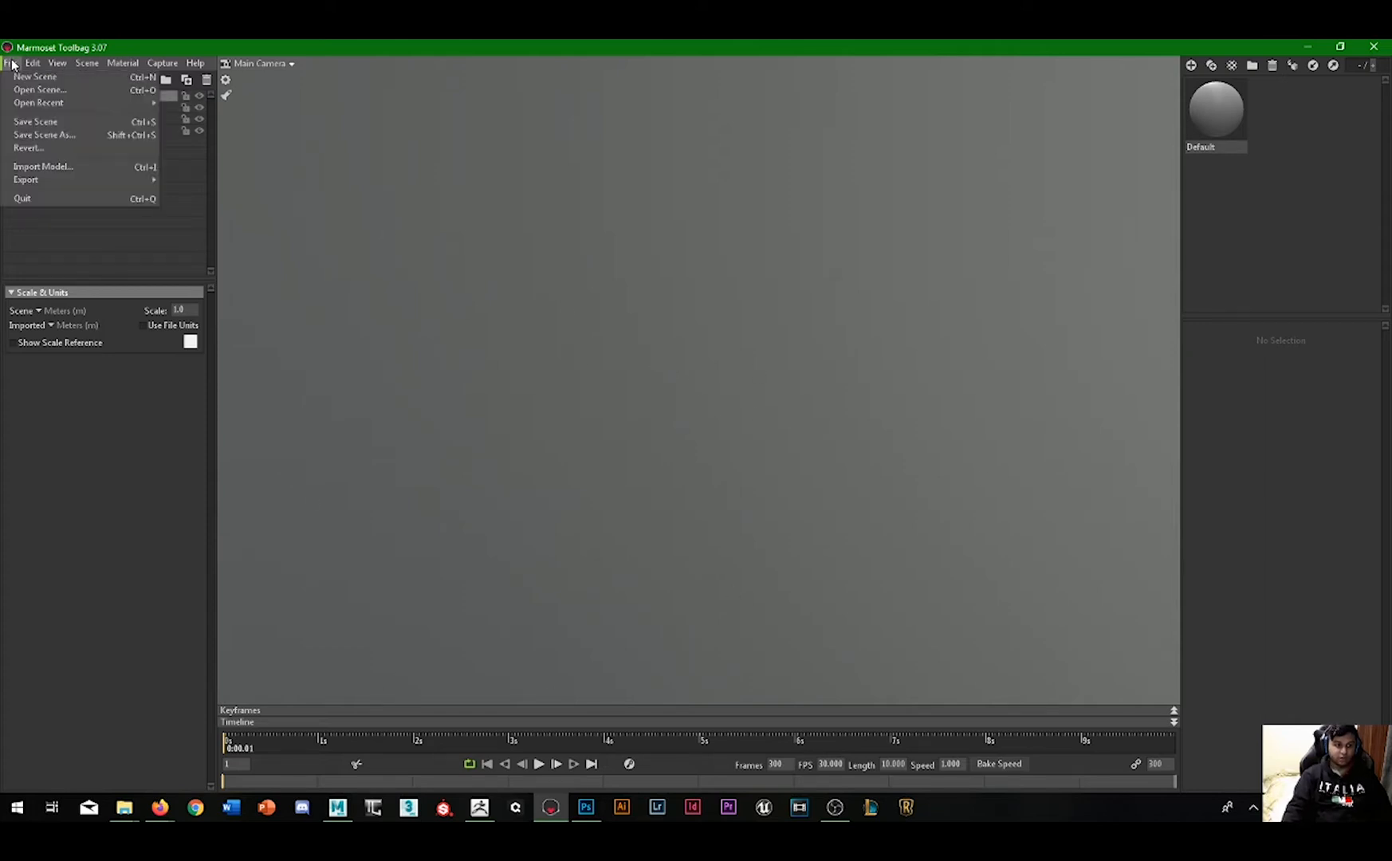
left_click(86, 165)
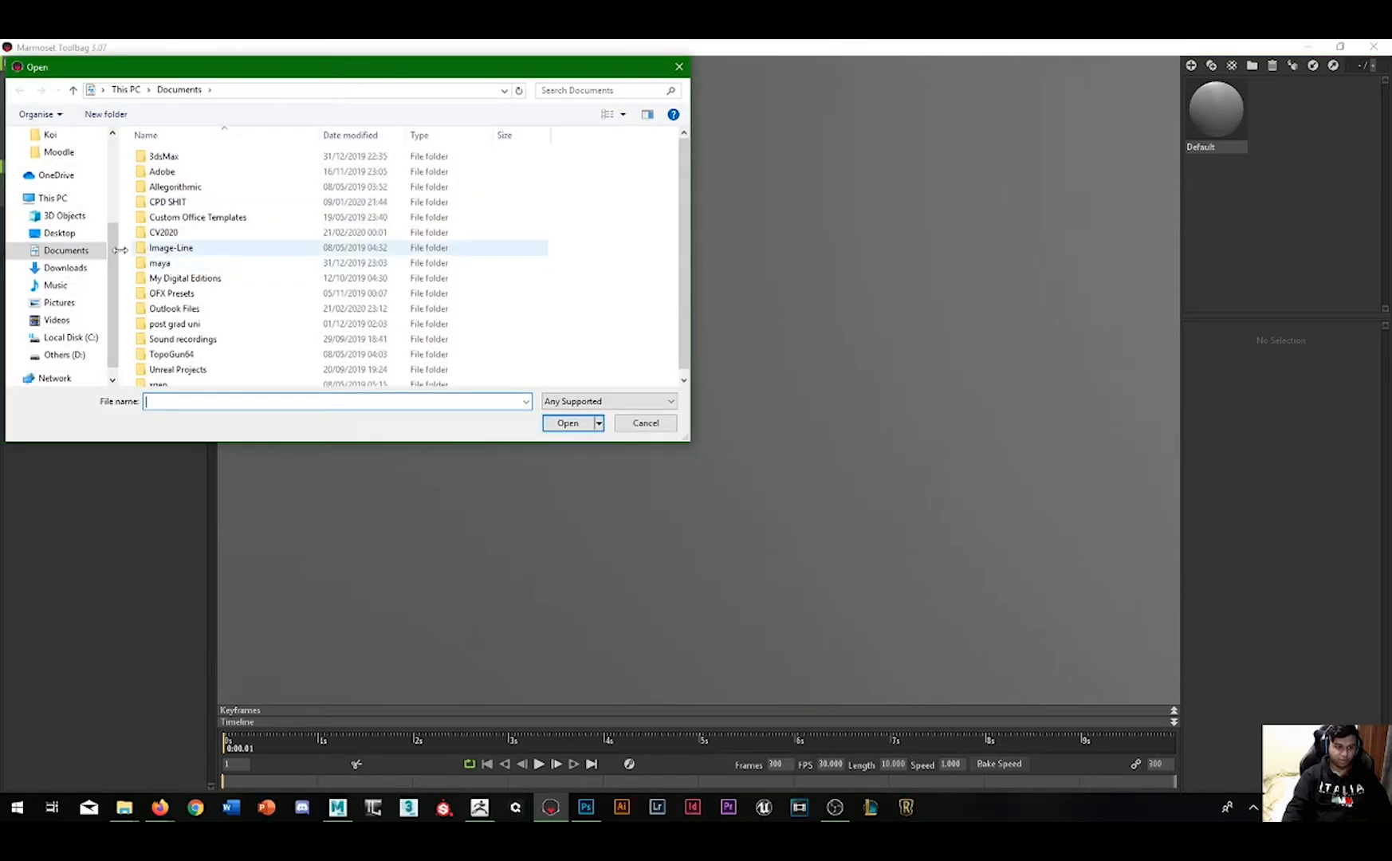
left_click(61, 234)
left_click_drag(171, 332, 378, 224)
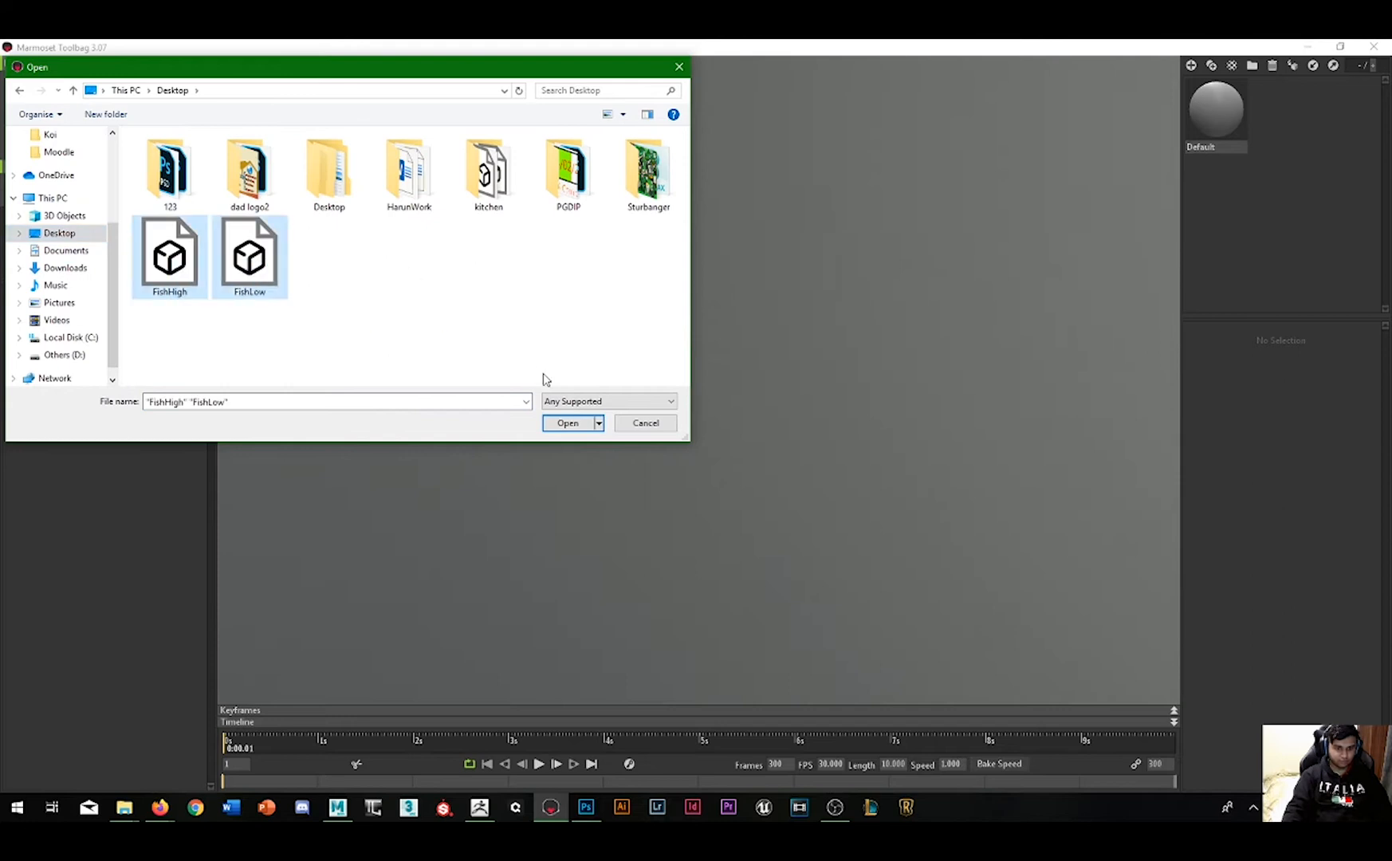
left_click(574, 420)
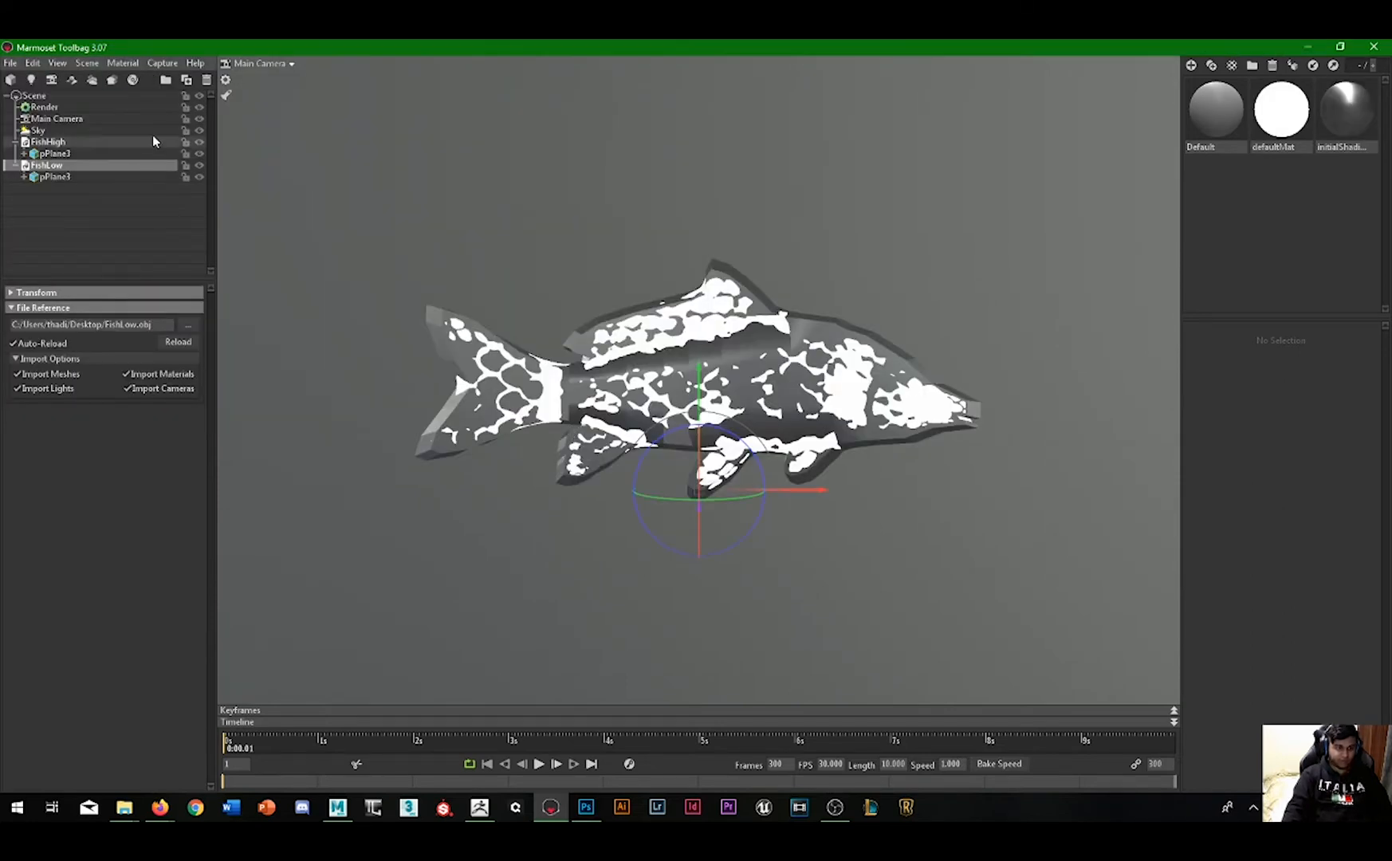
Step: Add a baker to the scene and assign FishLow to its Low slot and FishHigh to its High slot
left_click(113, 80)
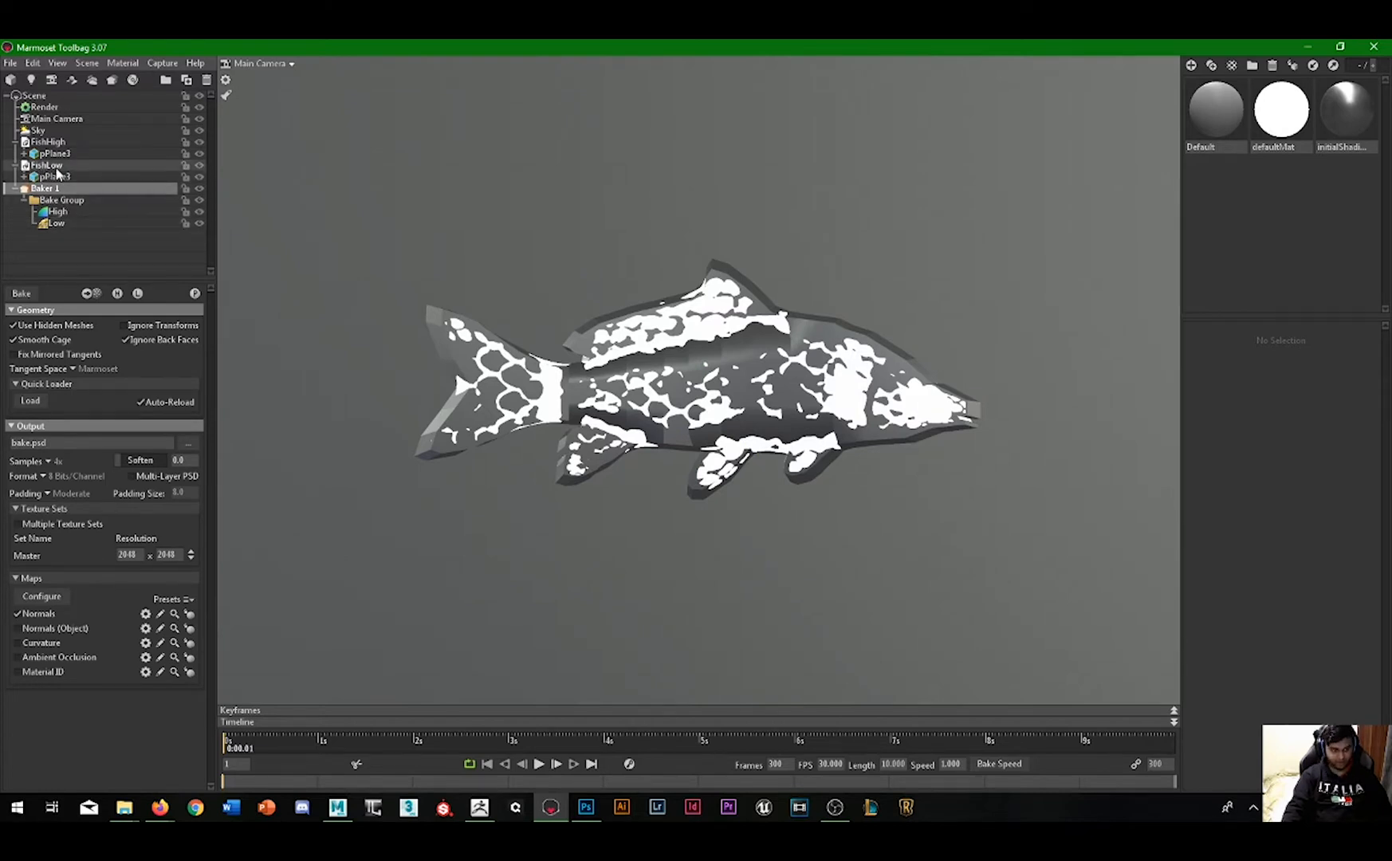
left_click_drag(28, 168, 68, 224)
left_click_drag(48, 142, 93, 188)
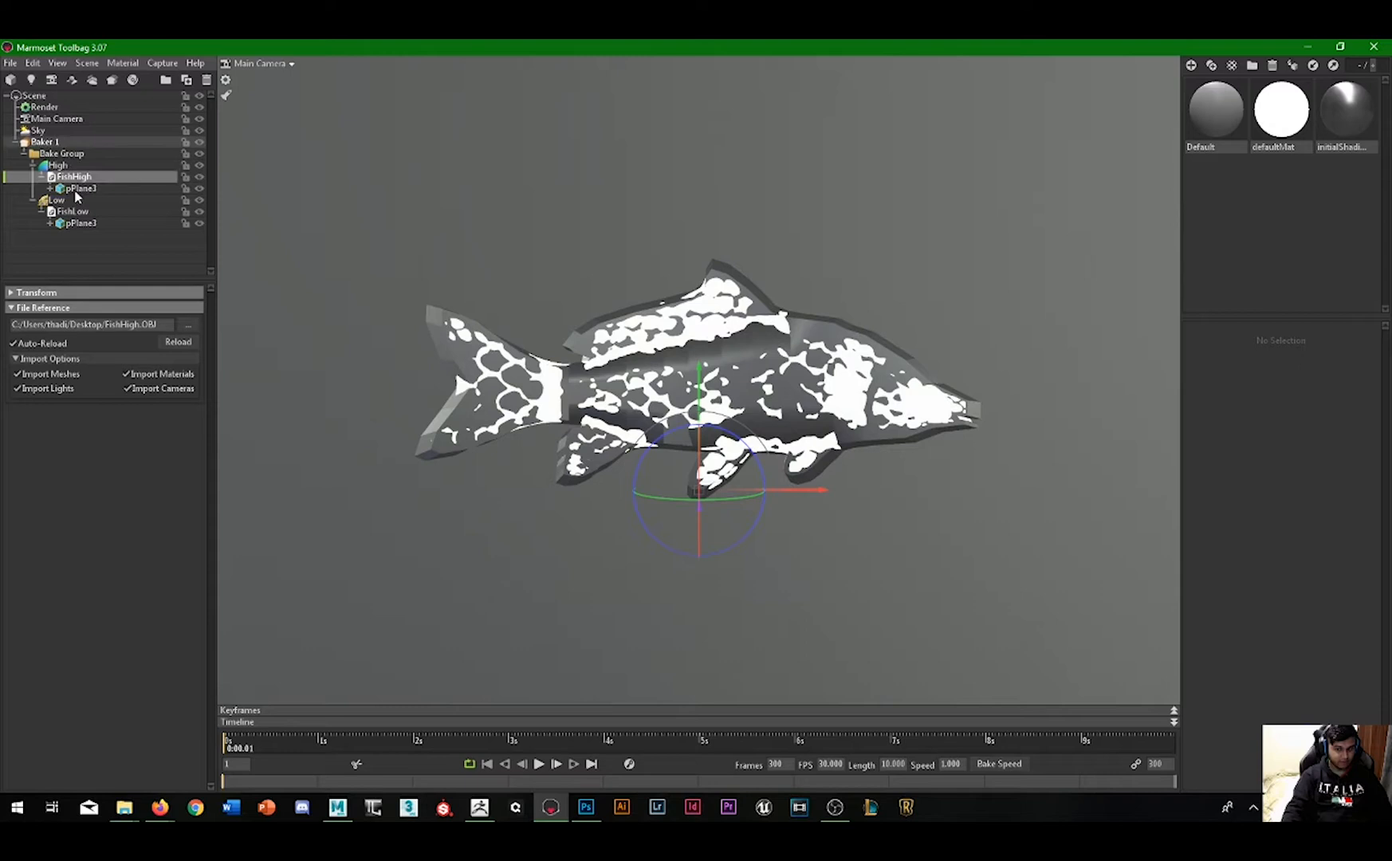
Step: Examine the Low slot's bake cage around the fish, closing in on the head and mouth
left_click(56, 200)
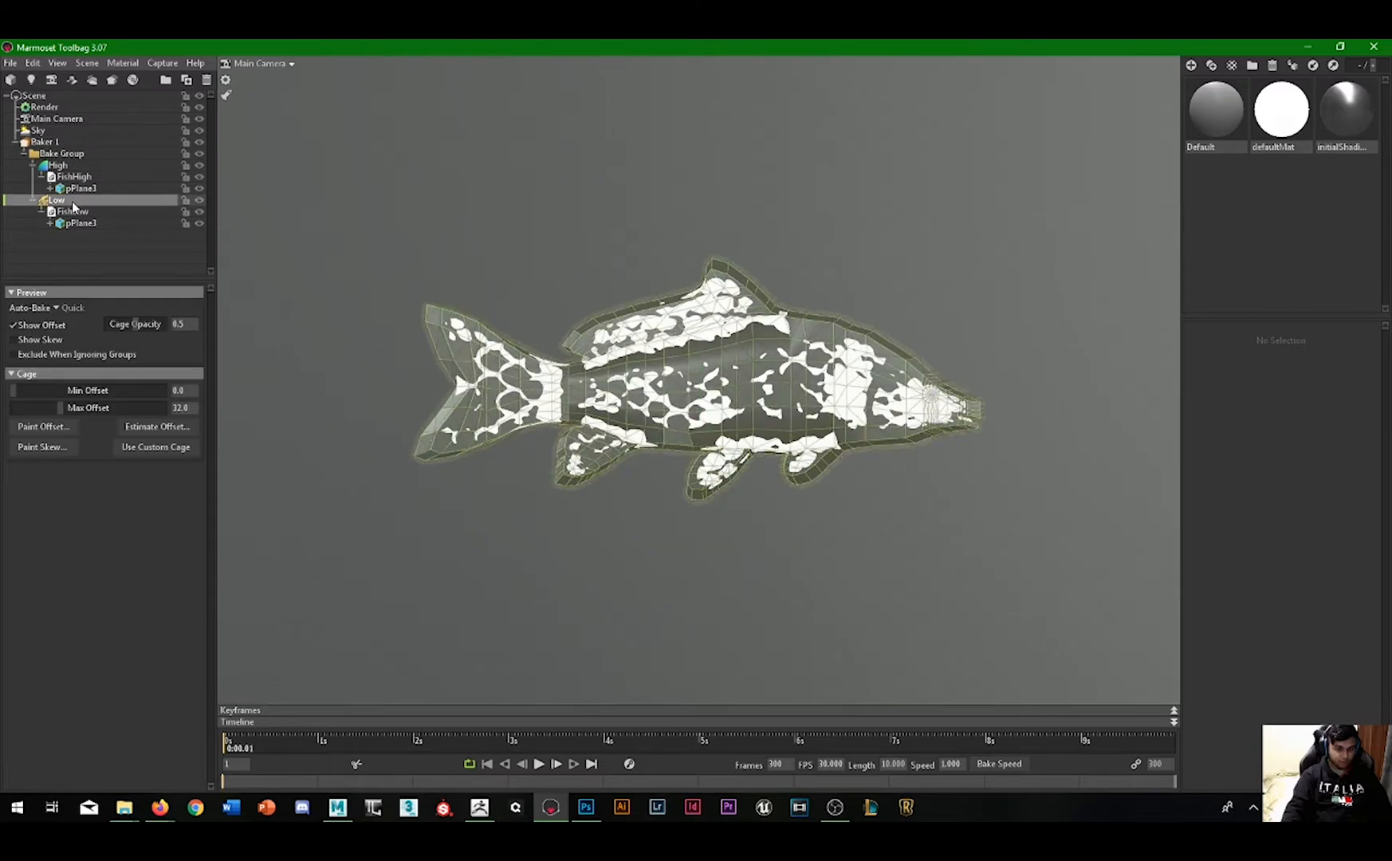
scroll(666, 390, "up", 2)
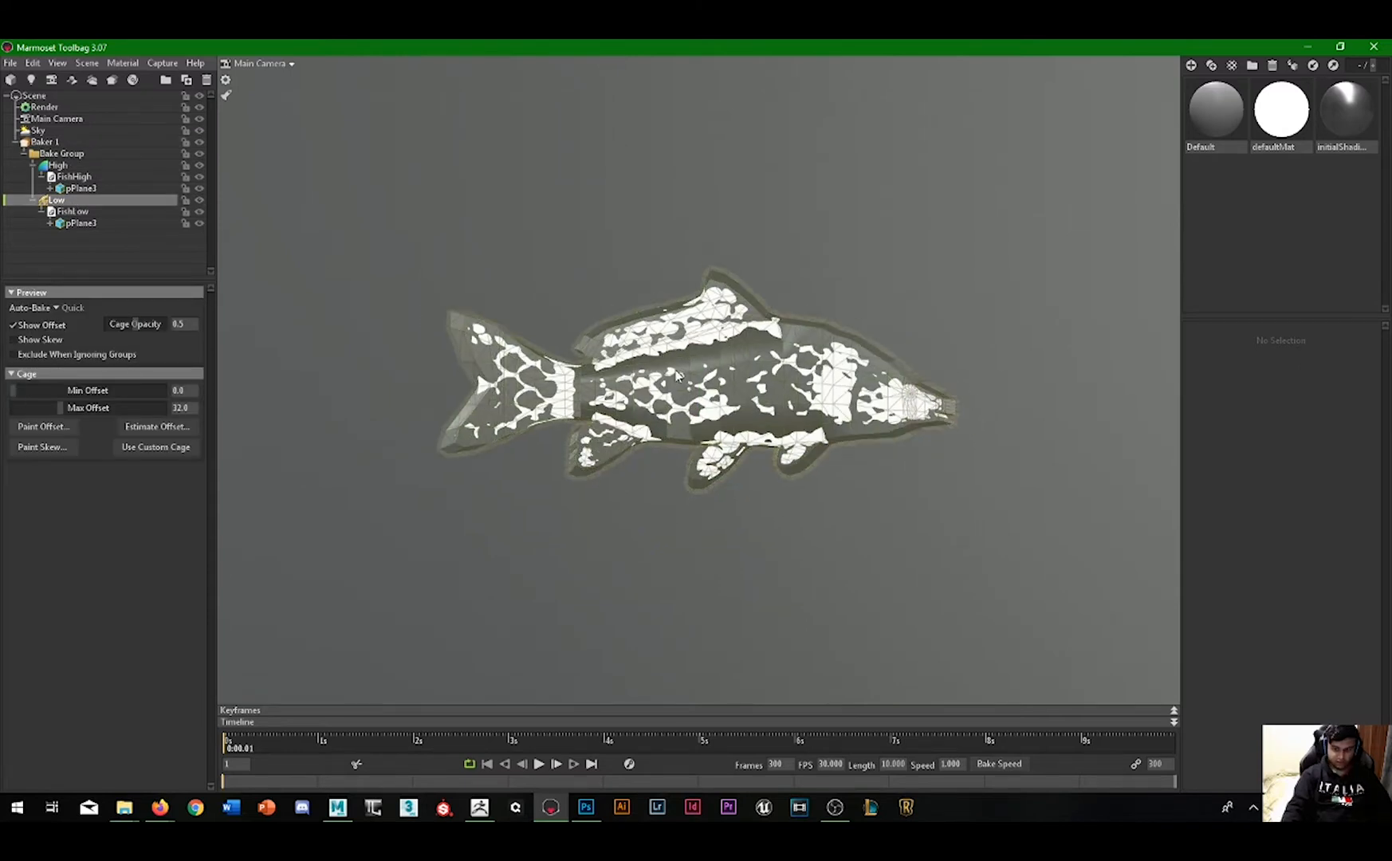
left_click_drag(666, 391, 807, 447)
scroll(431, 425, "up", 3)
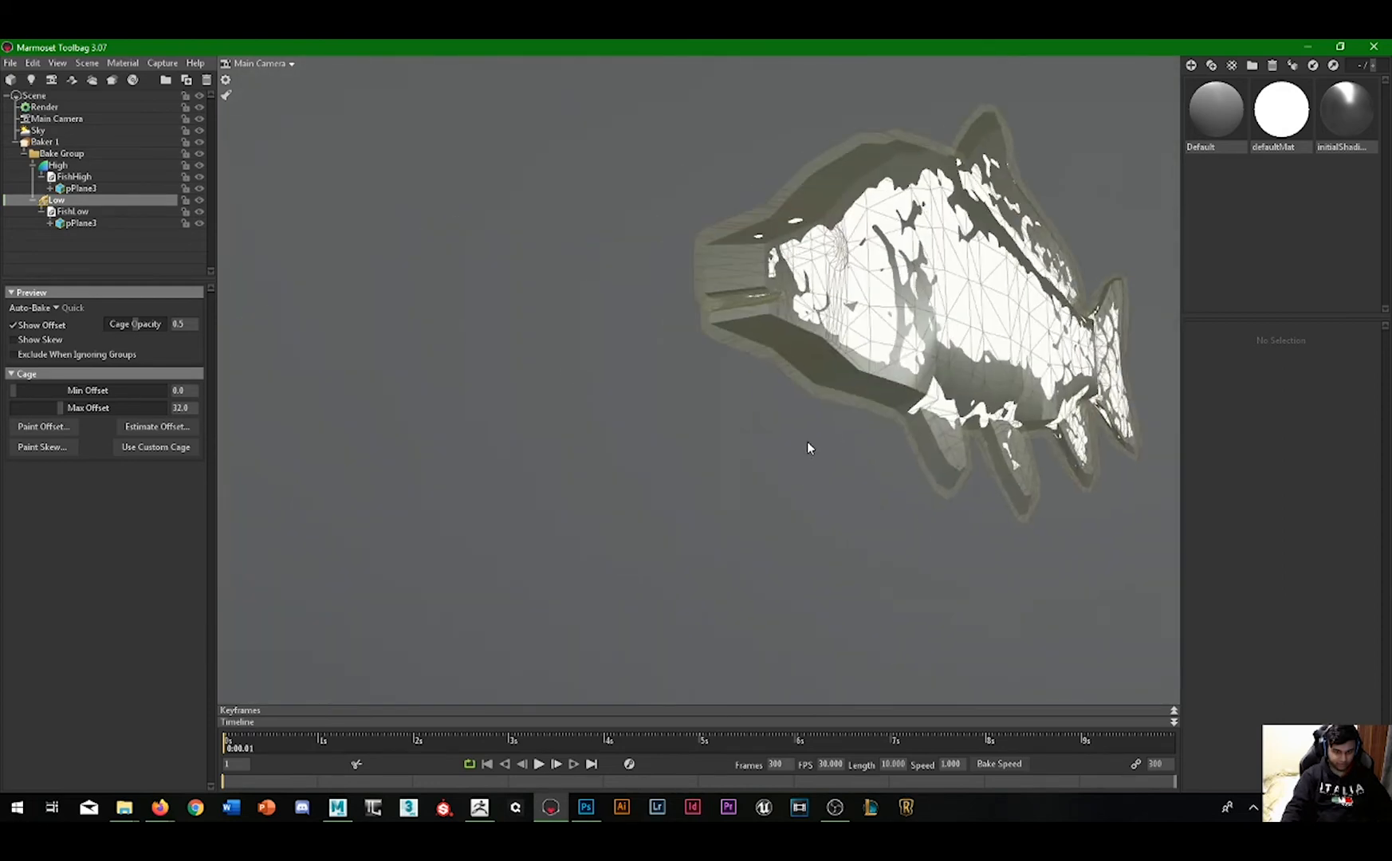
left_click_drag(836, 368, 693, 475)
scroll(718, 426, "down", 2)
scroll(708, 404, "up", 5)
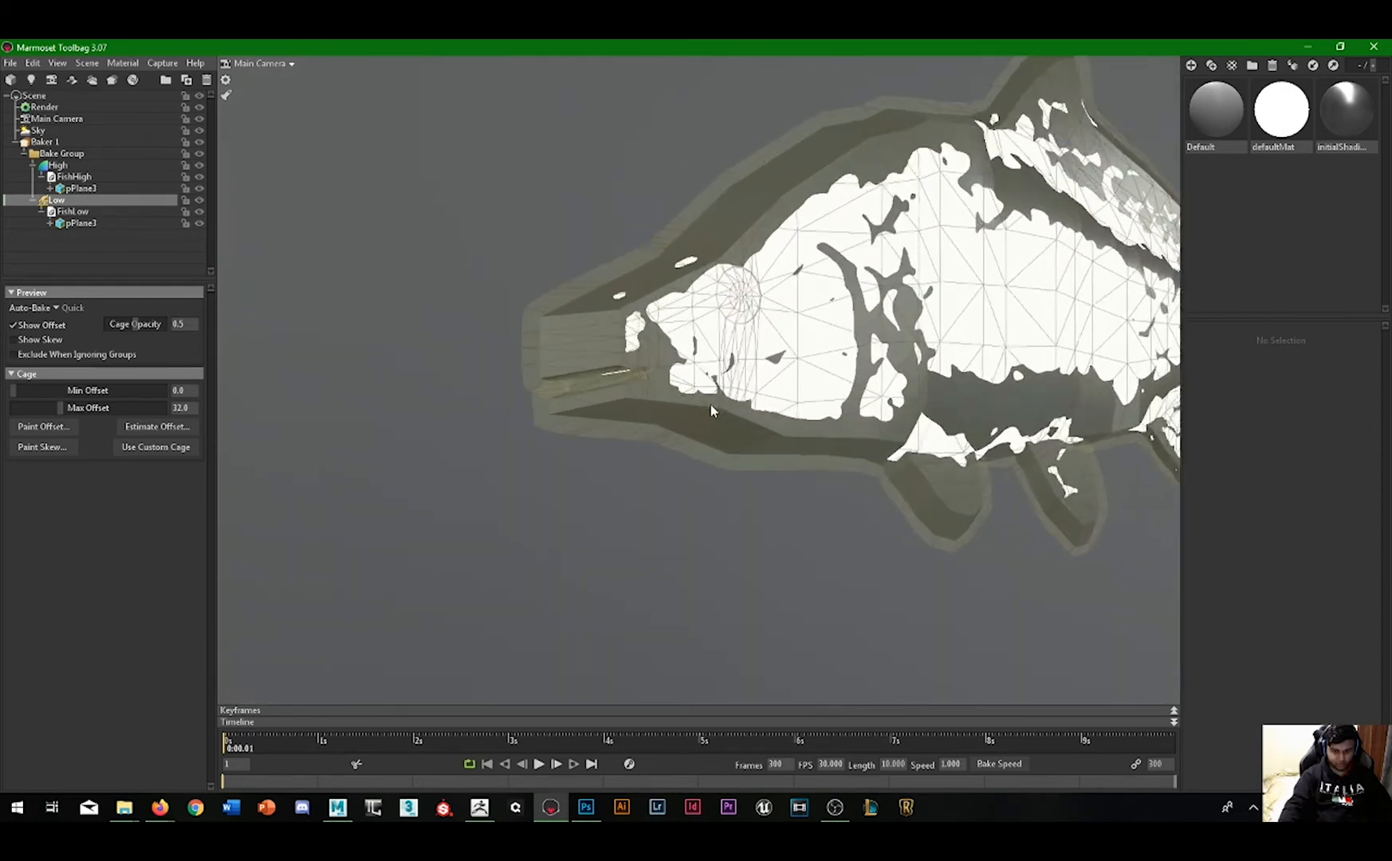
left_click_drag(618, 516, 618, 534)
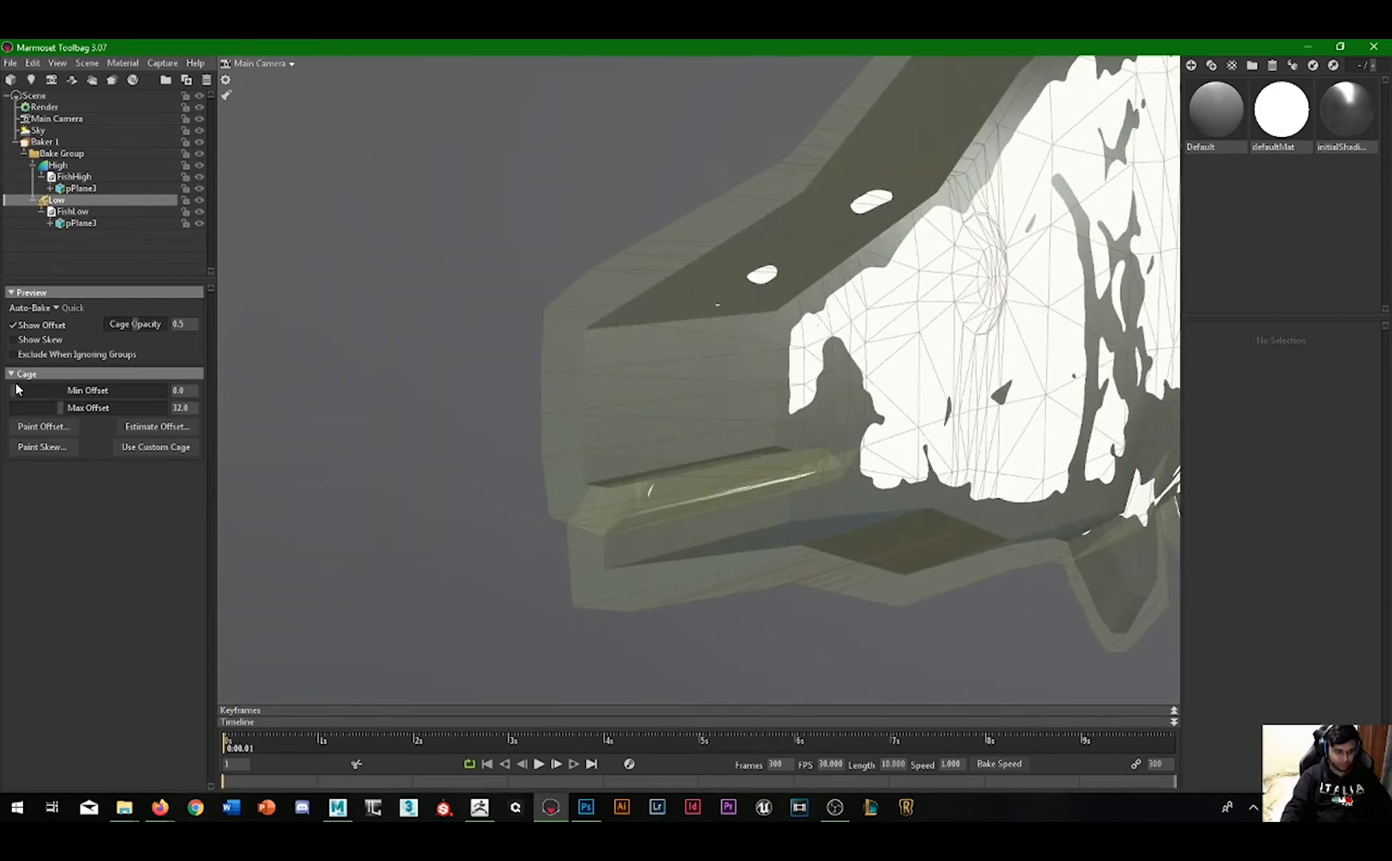
mouse_move(15, 391)
left_mouse_down()
mouse_move(41, 392)
mouse_move(6, 404)
left_mouse_up()
Step: Set the bake output file to a Photoshop document named Normals on the Desktop
left_click(747, 474)
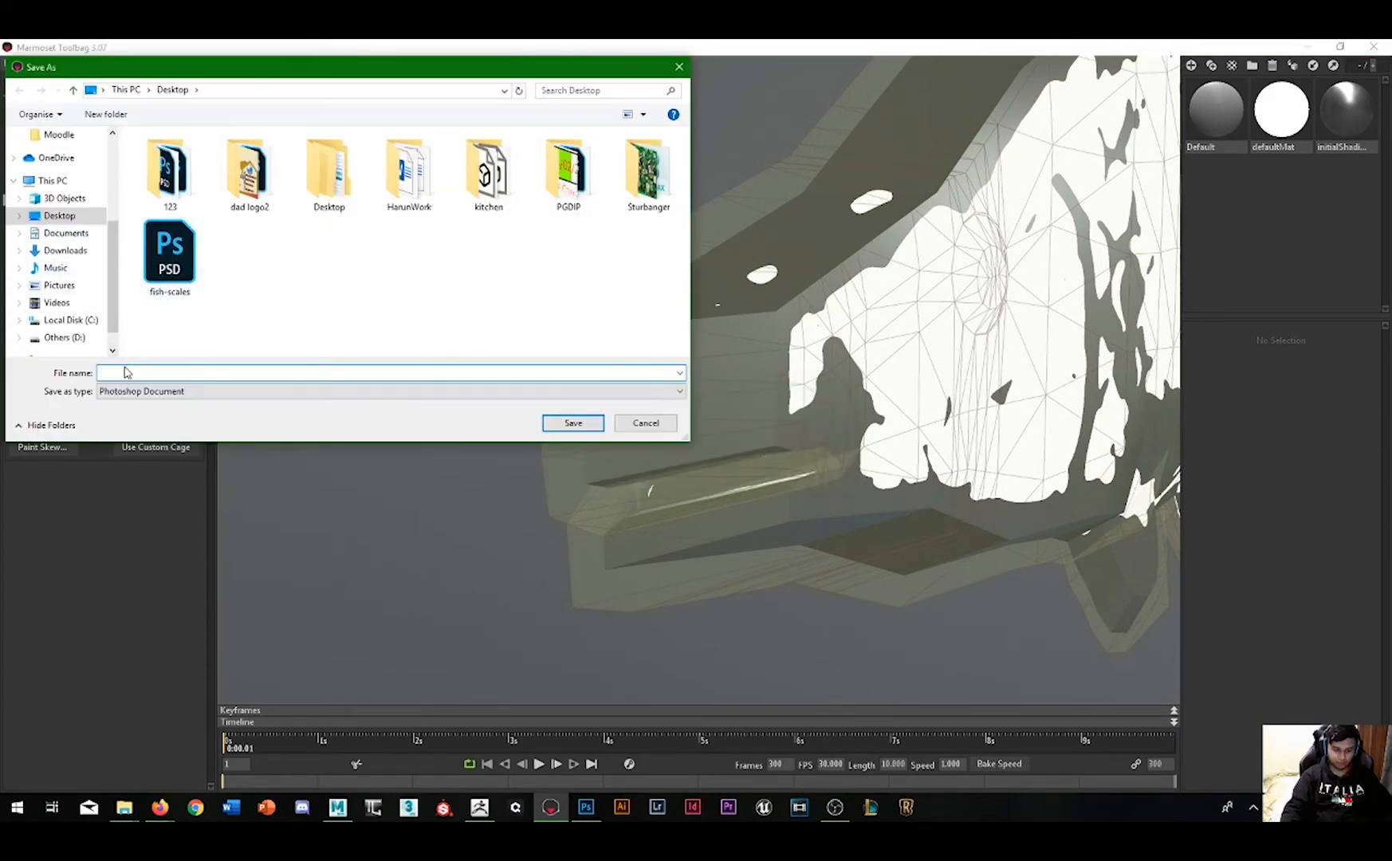
type("Normal")
key("Return")
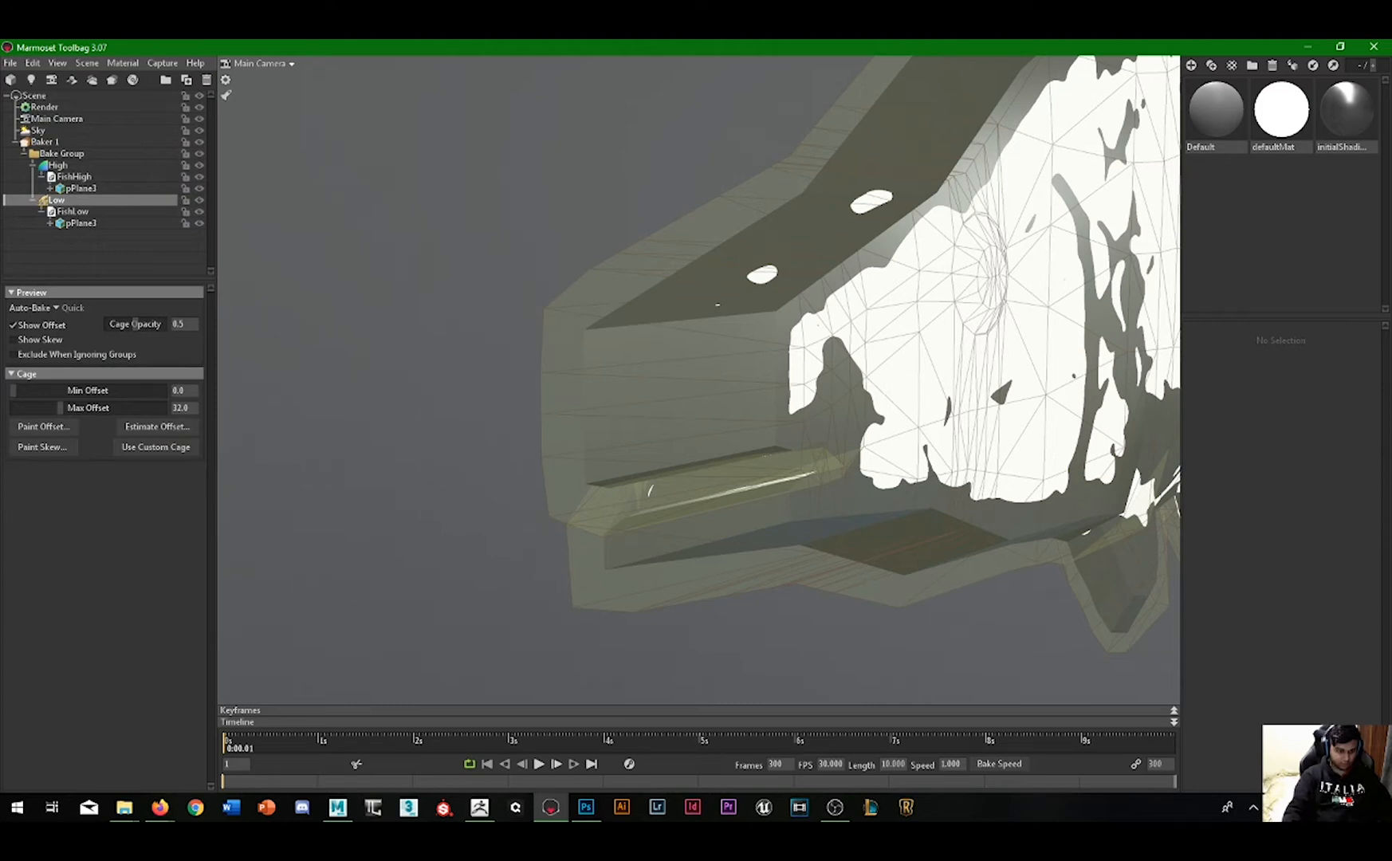
Step: Tighten the low-poly cage to a max offset of 3.072 and check its fit around the fish
left_click_drag(81, 410, 33, 450)
scroll(984, 398, "up", 2)
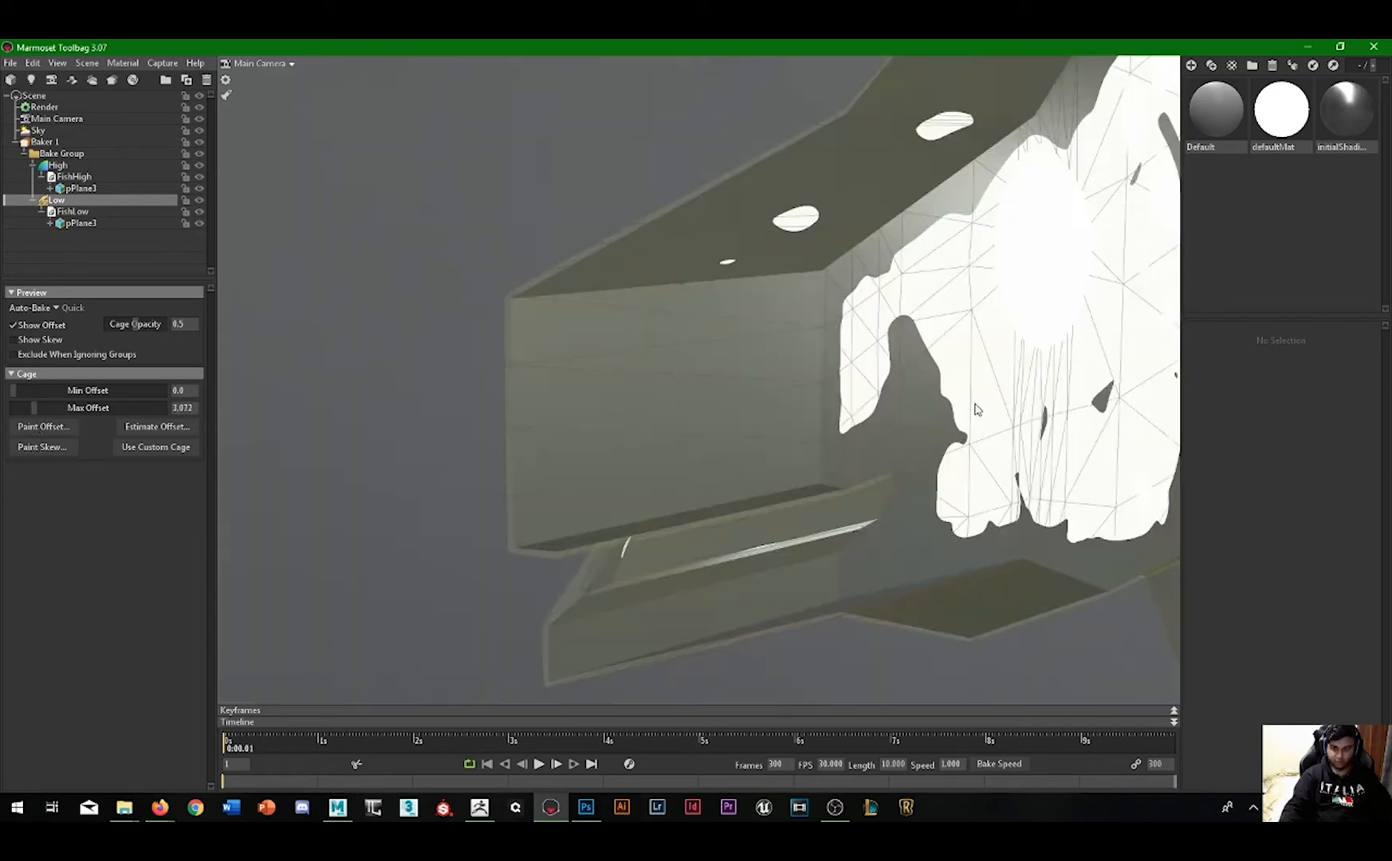
scroll(974, 406, "down", 6)
left_click_drag(590, 397, 823, 393)
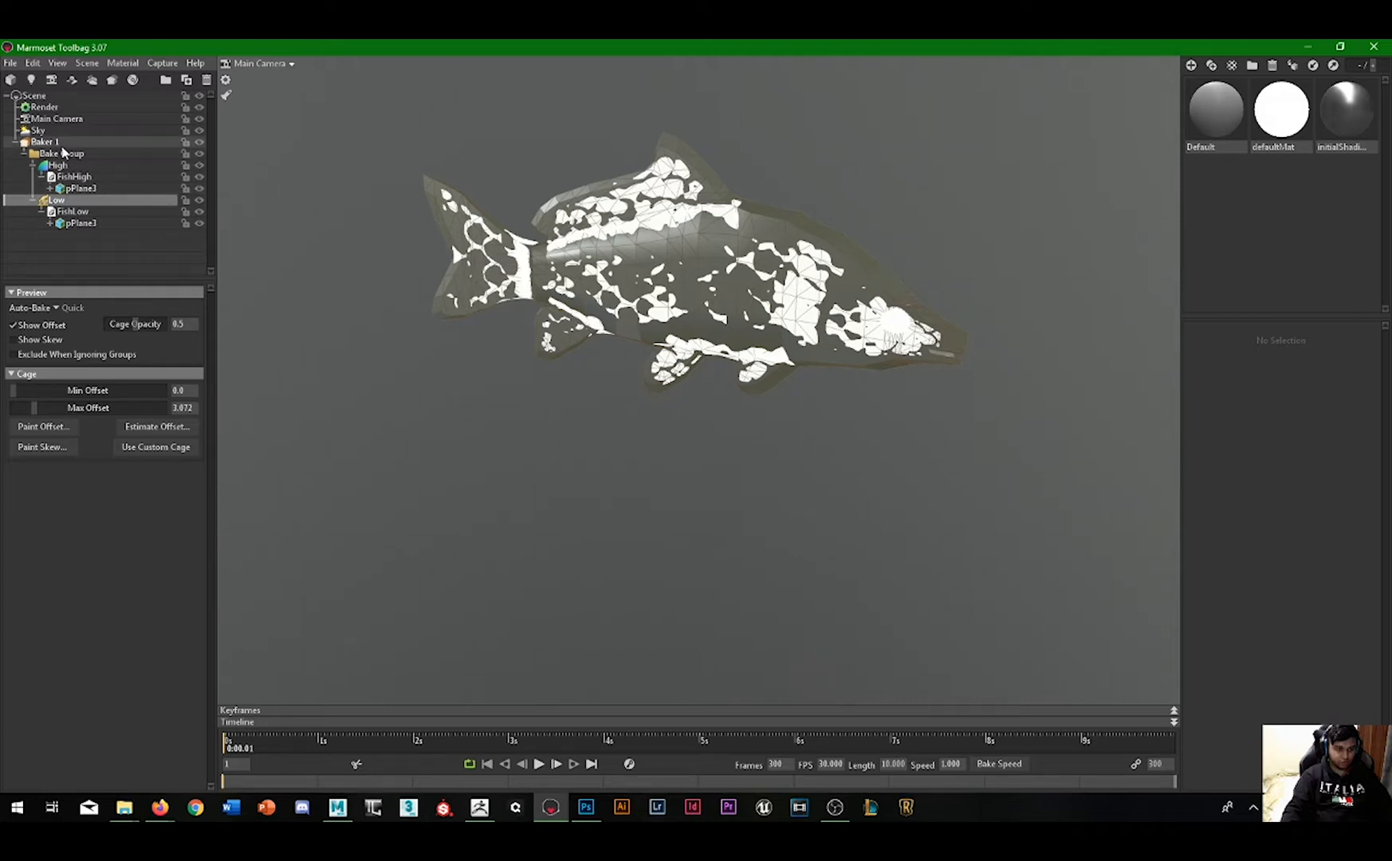
Step: Set the baker's output samples to 16x and review the format and padding options
left_click(63, 142)
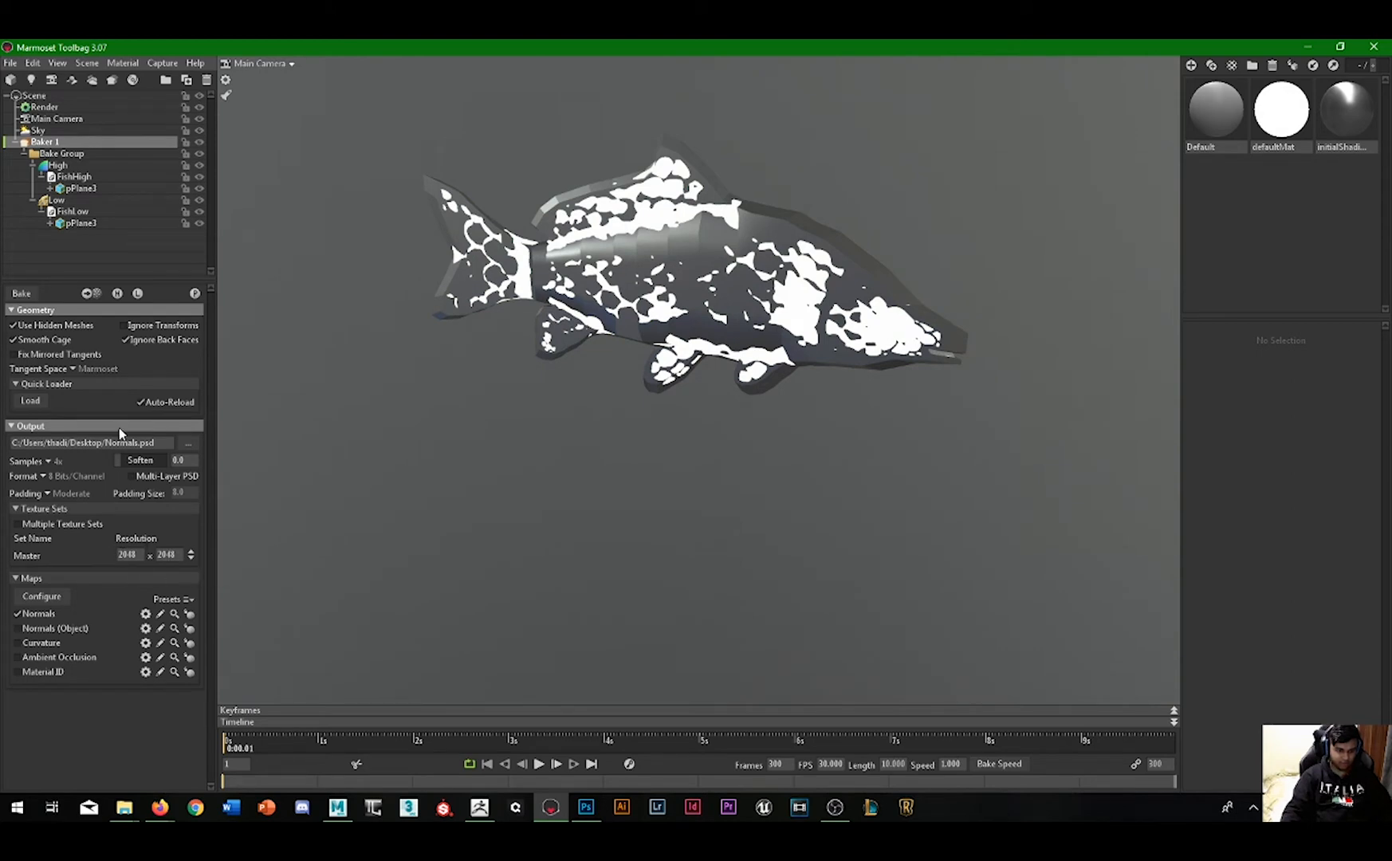
left_click(56, 462)
left_click(82, 491)
left_click(44, 478)
left_click(46, 481)
left_click(48, 494)
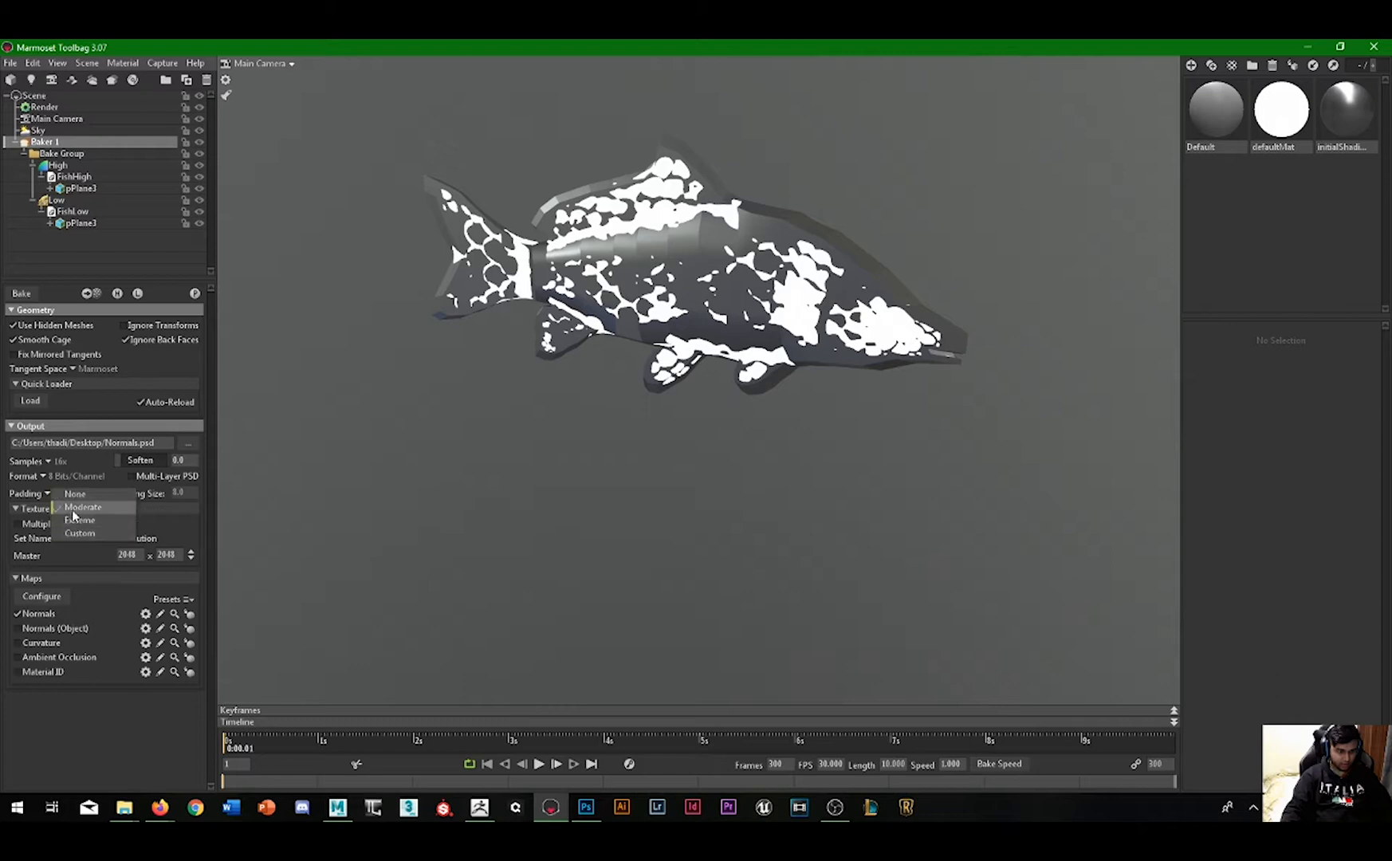
left_click(116, 502)
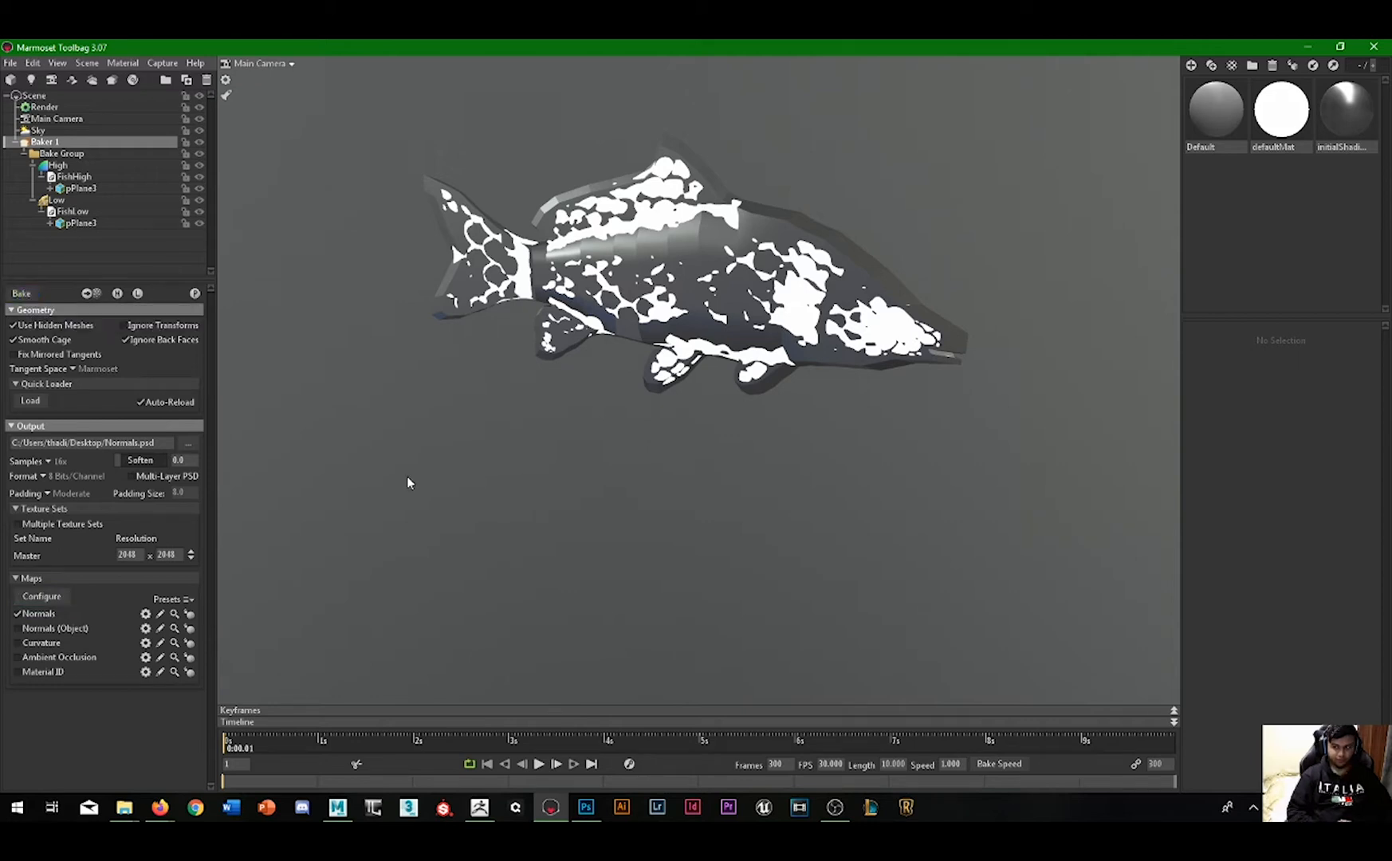
Step: Duplicate the FishLow model inside the baker's Low slot
left_click(76, 212)
key("ctrl+d")
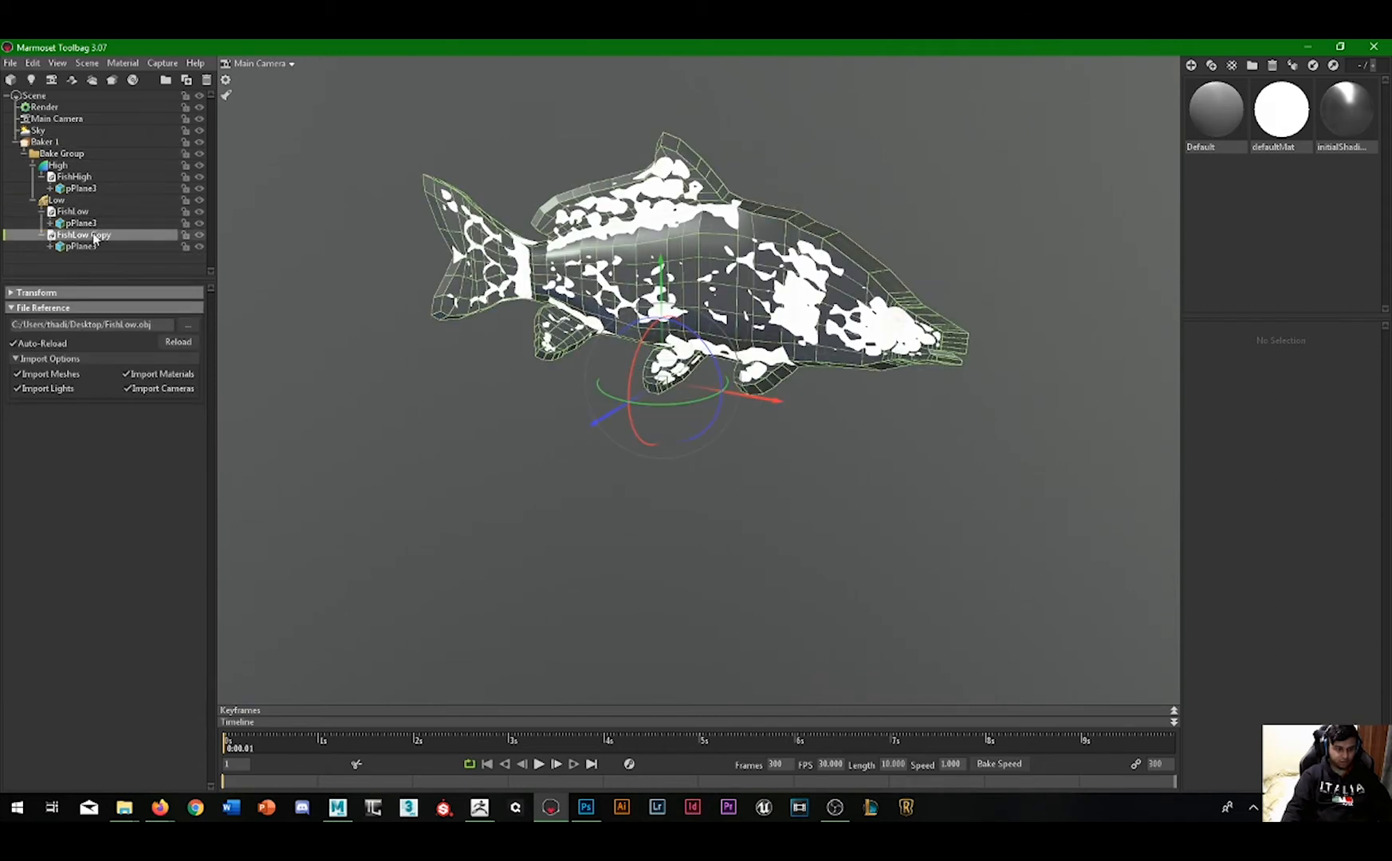
Step: Move FishLow Copy out of the baker to sit under Sky, and hide the collapsed Baker 1 group
left_click_drag(71, 136, 70, 138)
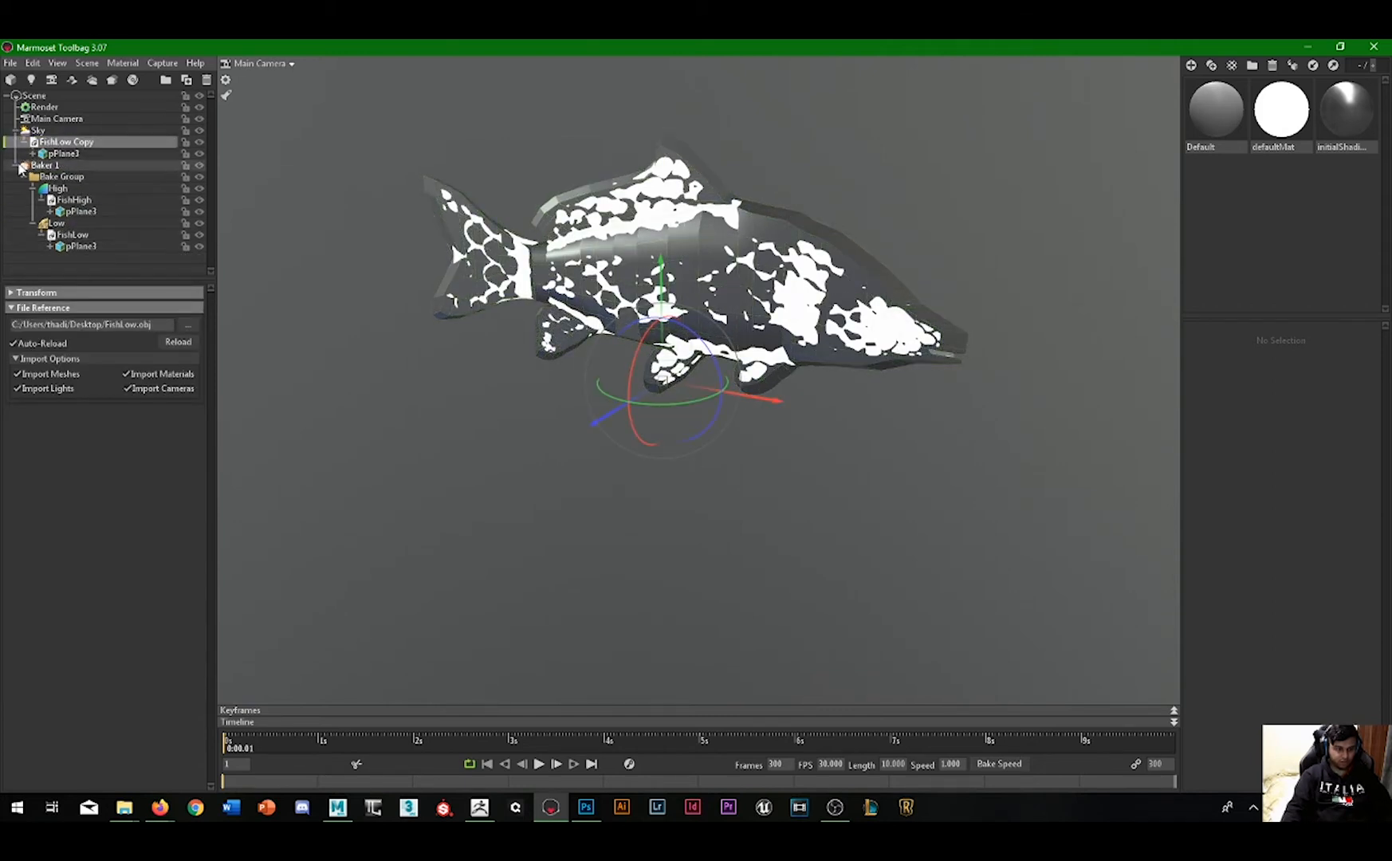
left_click(16, 165)
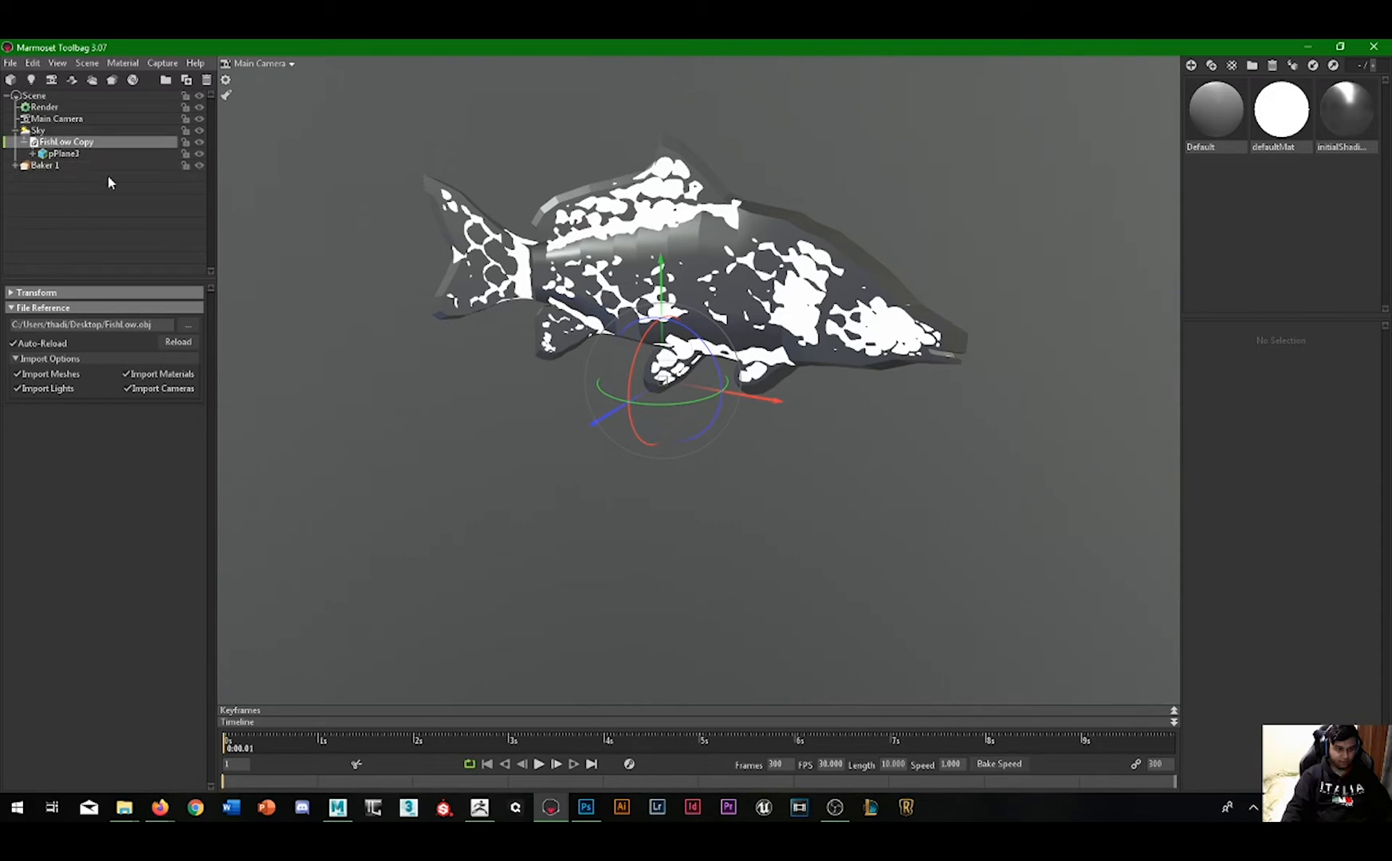
left_click(199, 165)
Step: Assign the Default material to the low-poly fish copy
left_click(684, 244)
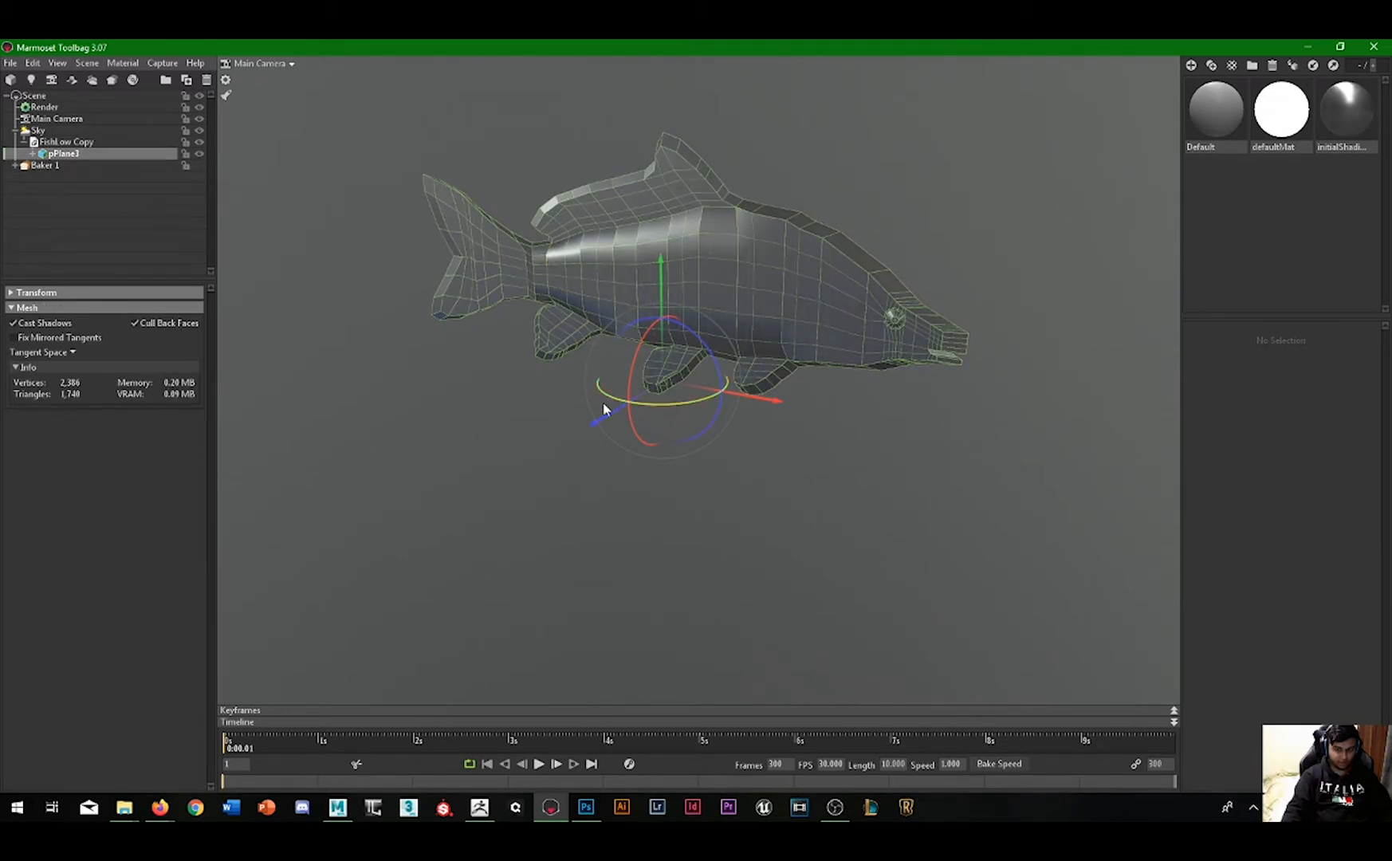
left_click_drag(589, 420, 687, 261)
left_click_drag(997, 255, 1164, 143)
left_click_drag(1203, 102, 717, 289)
left_click(721, 305)
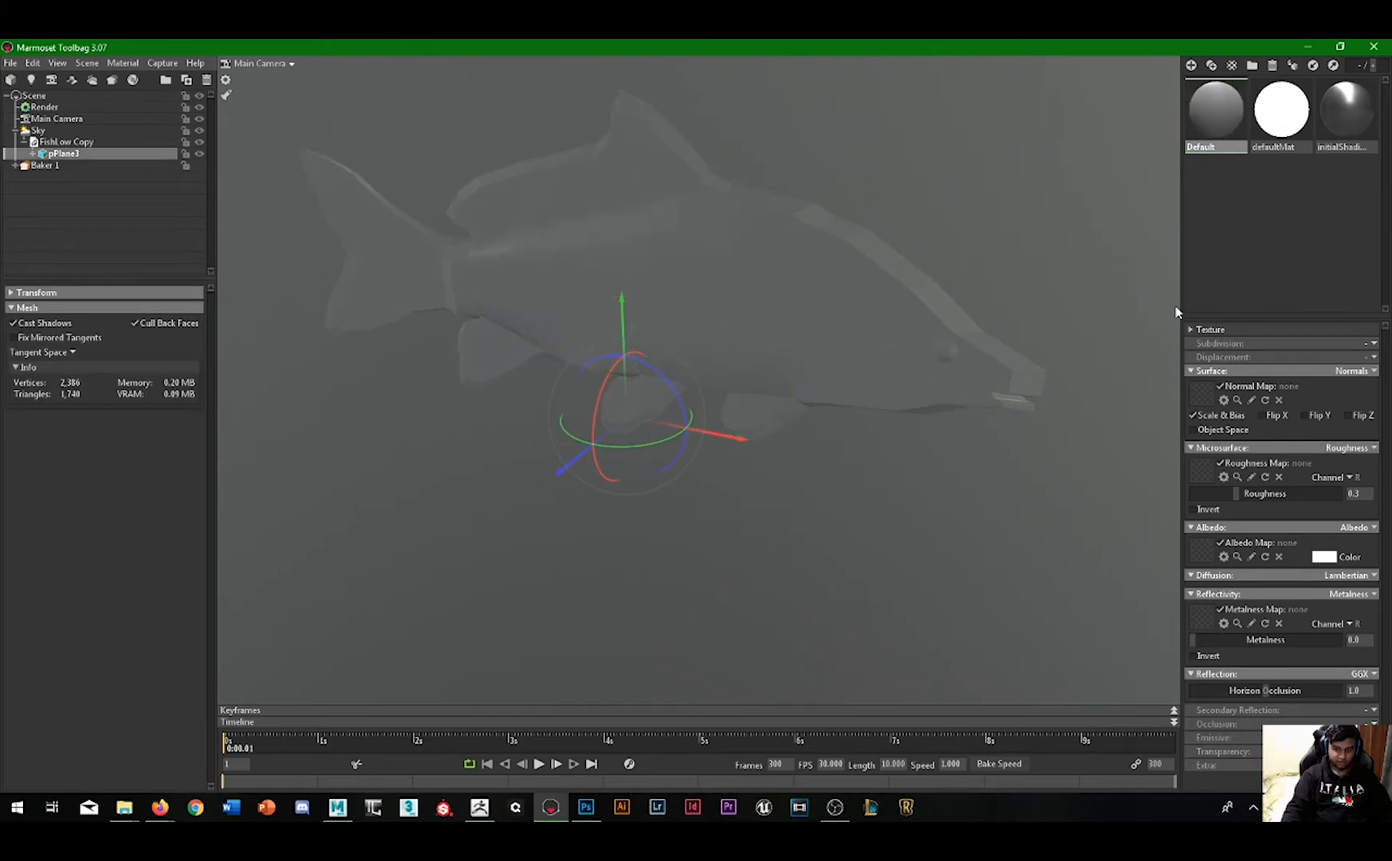
Step: Load the baked Normals_normal Photoshop file from the Desktop as the Default material's normal map
left_click(1200, 396)
left_click(436, 296)
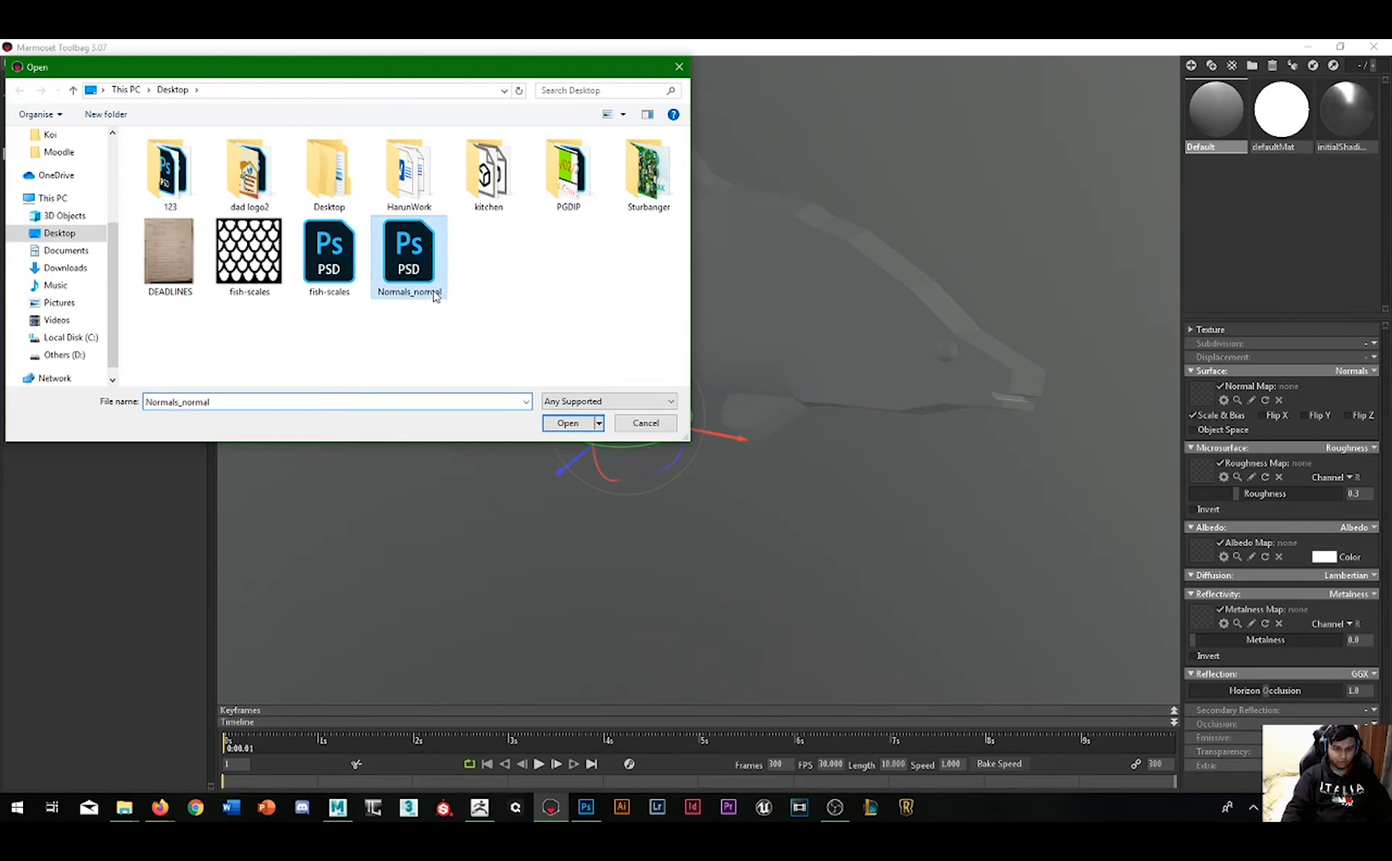
left_click(547, 421)
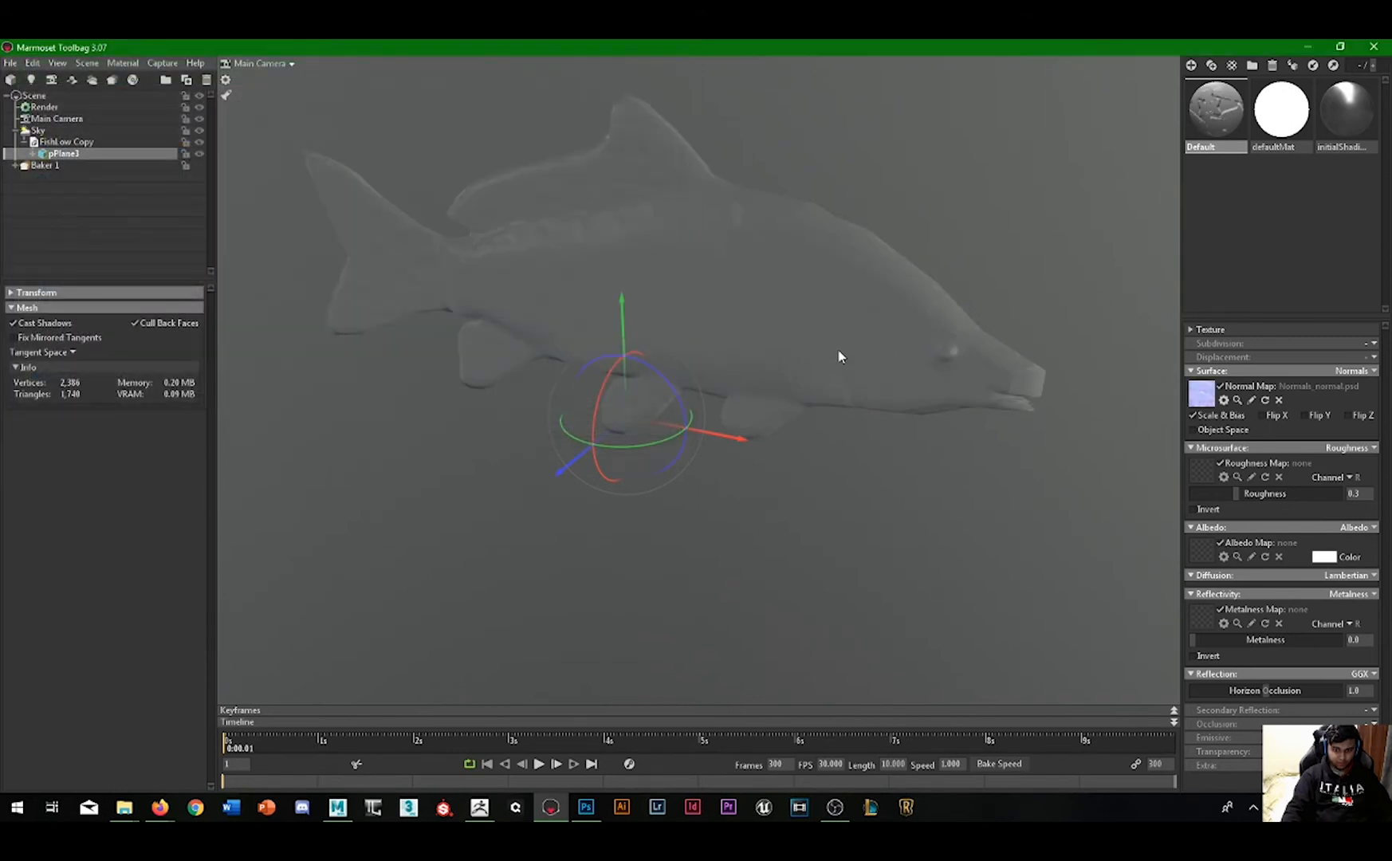
Step: Try several sky light presets and light the scene with Cathedral01
left_click(57, 108)
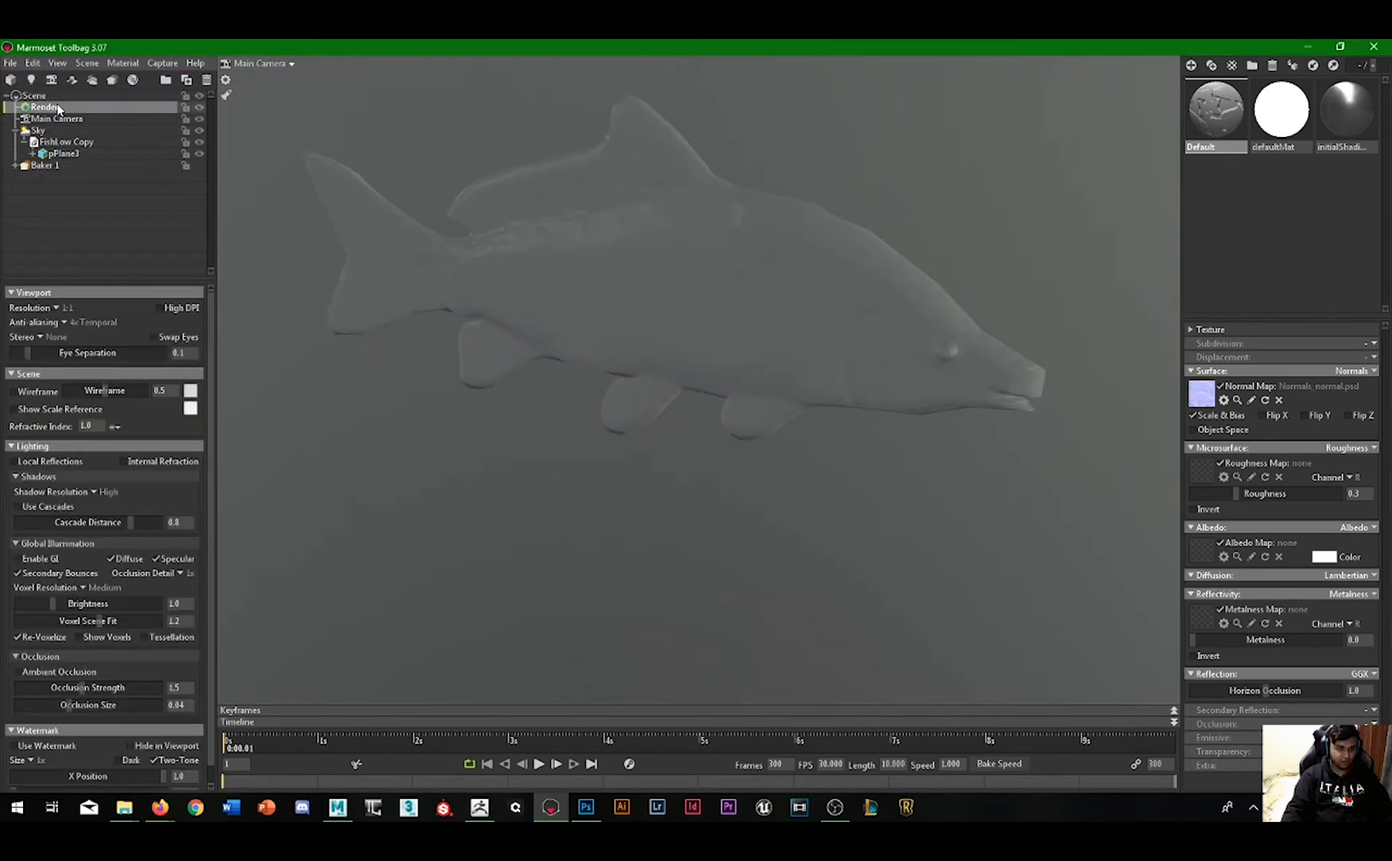
left_click(37, 130)
left_click(171, 308)
left_click(350, 562)
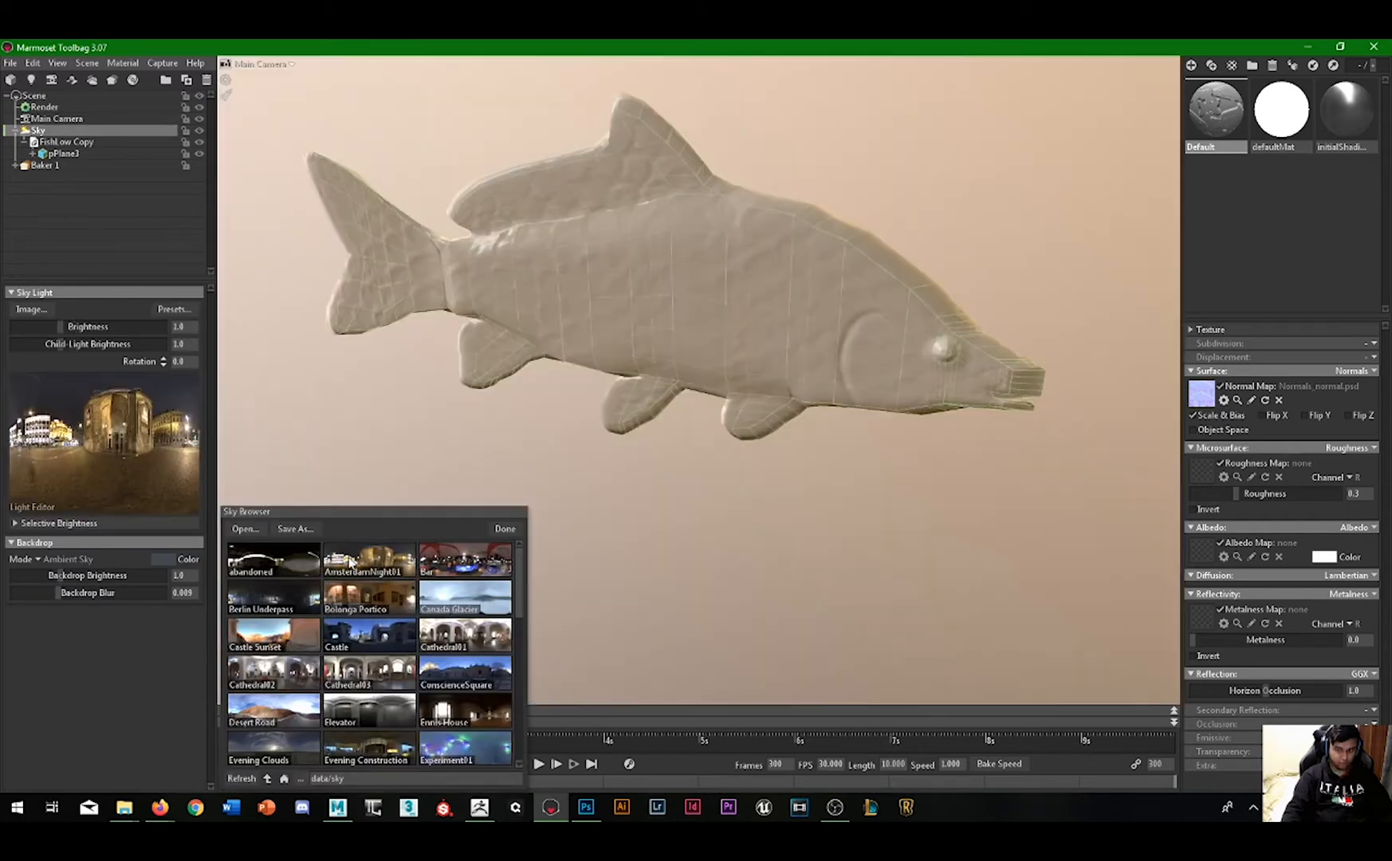
left_click(444, 571)
left_click(446, 646)
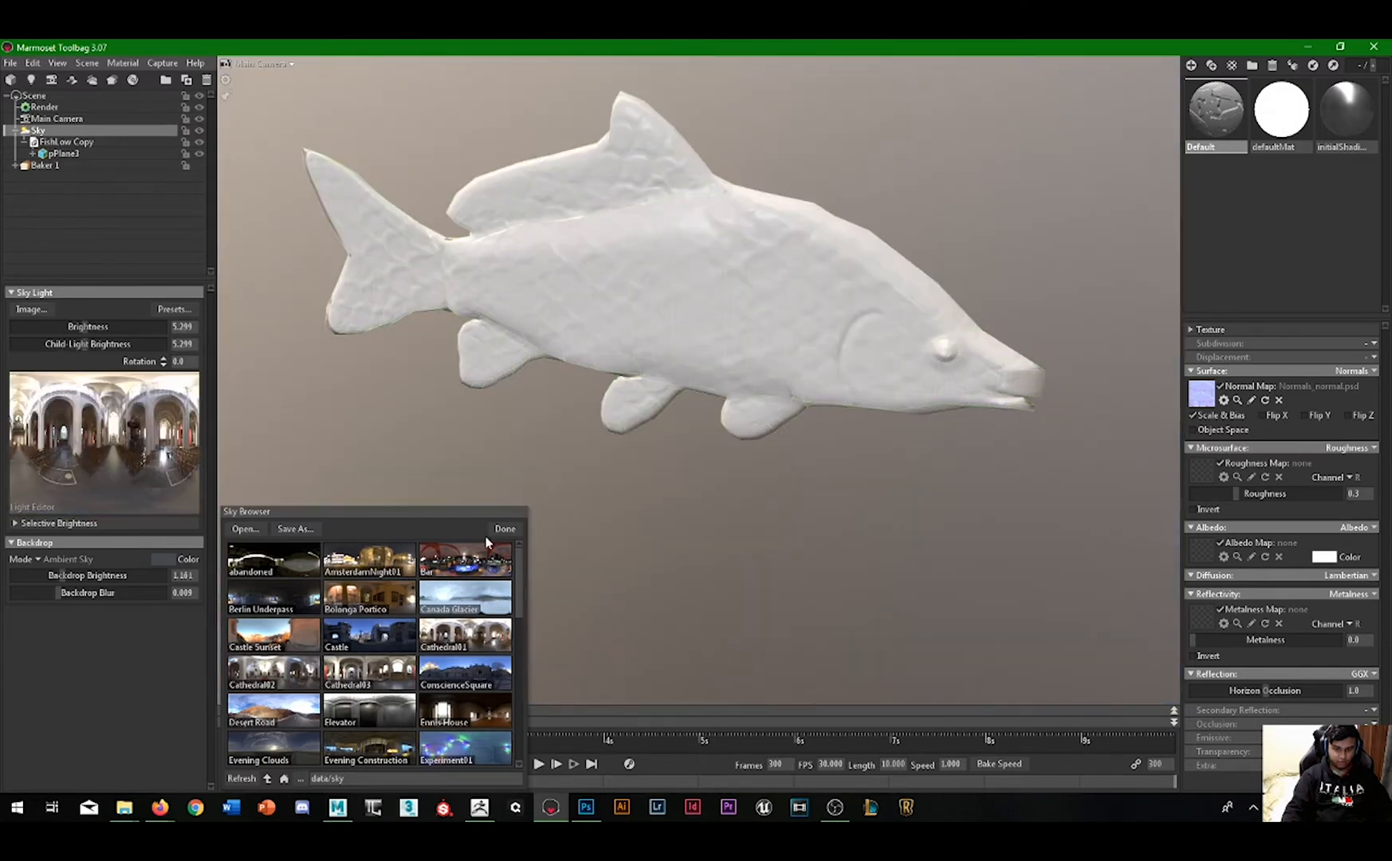
left_click(505, 528)
Step: Inspect the normal-mapped fish from both sides and examine the joint between body and tail for baking errors
left_click_drag(845, 315, 533, 269)
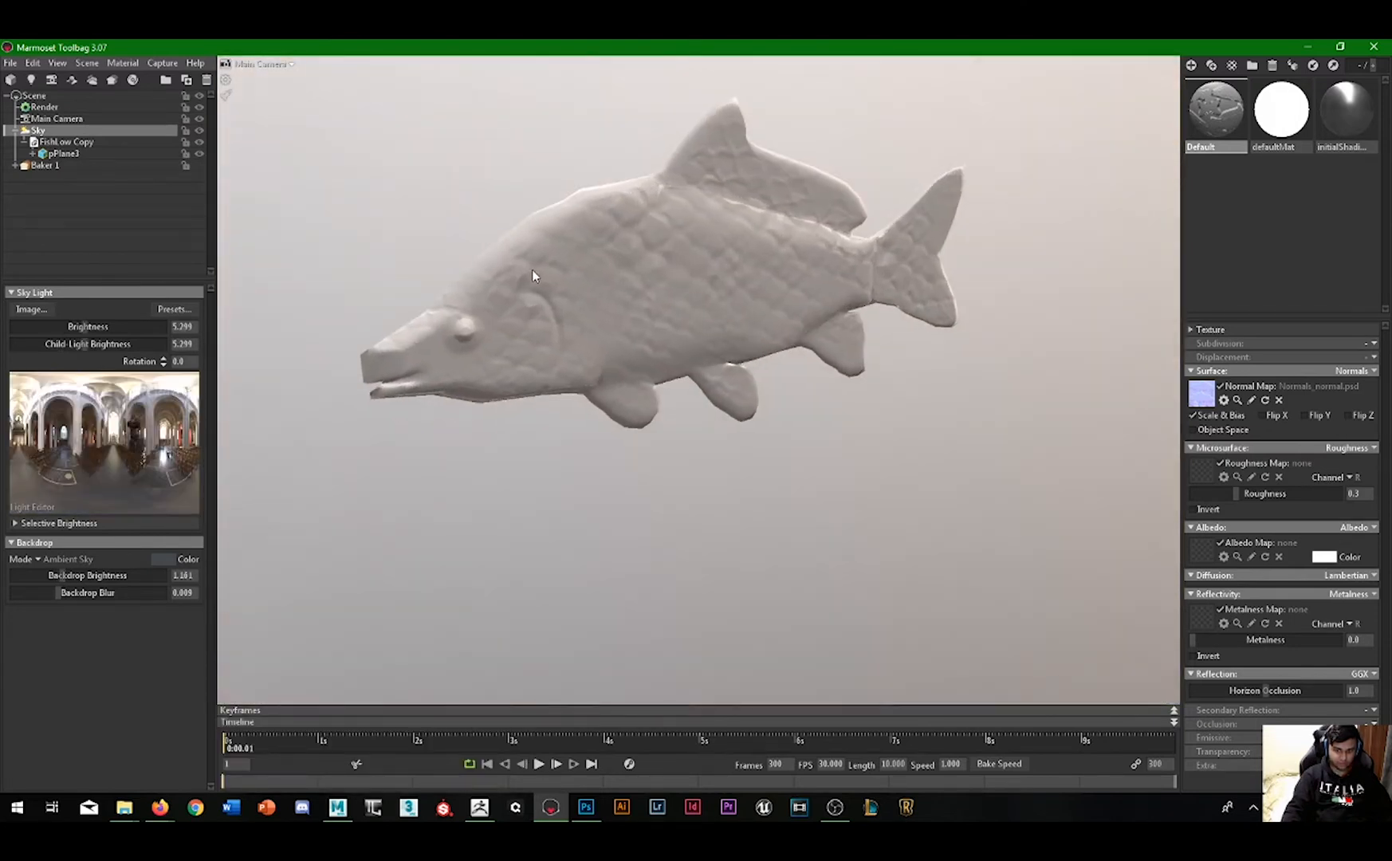
left_click(608, 248)
scroll(574, 284, "up", 5)
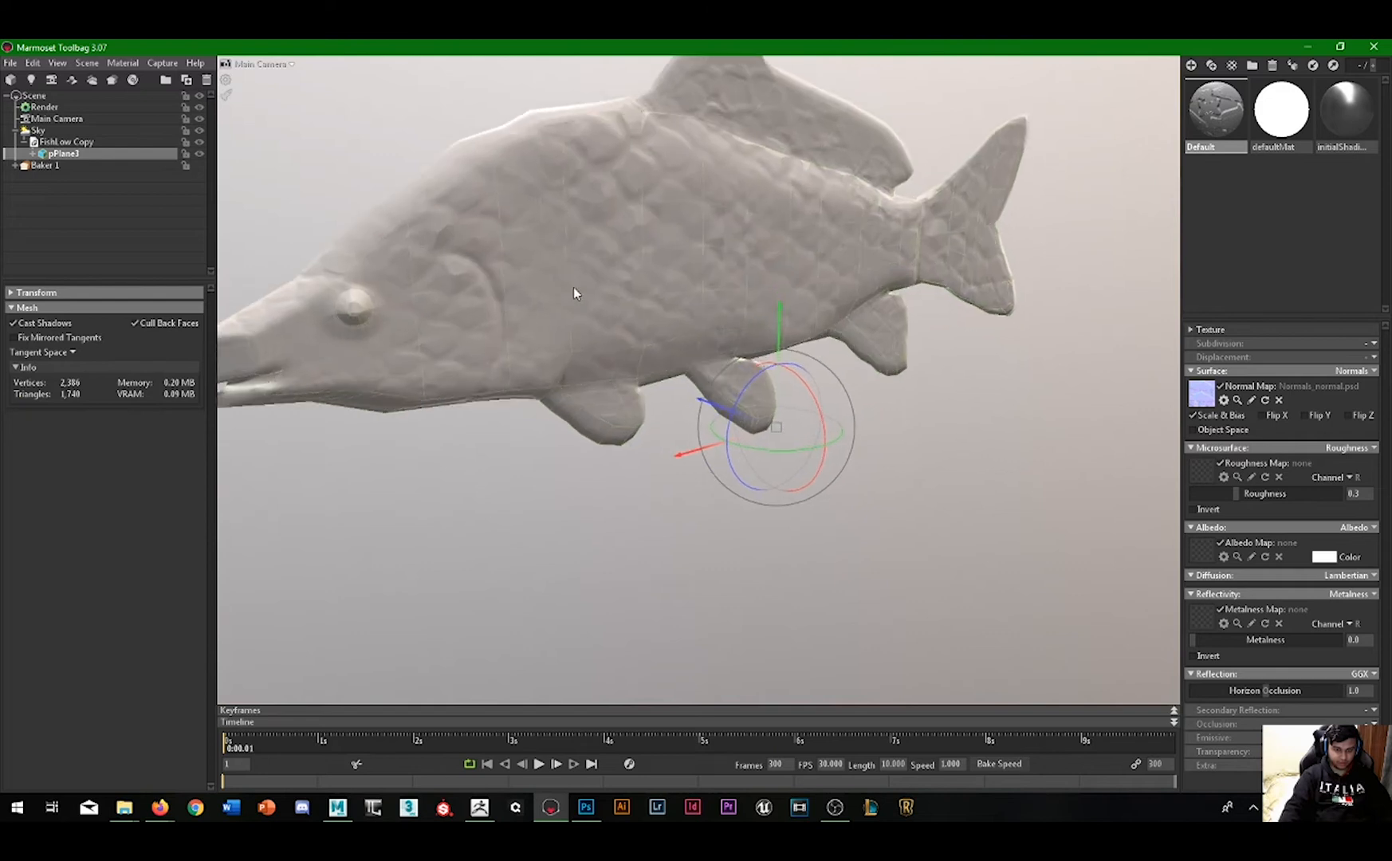
left_click_drag(556, 317, 802, 491, "alt")
left_click_drag(978, 361, 715, 391, "alt")
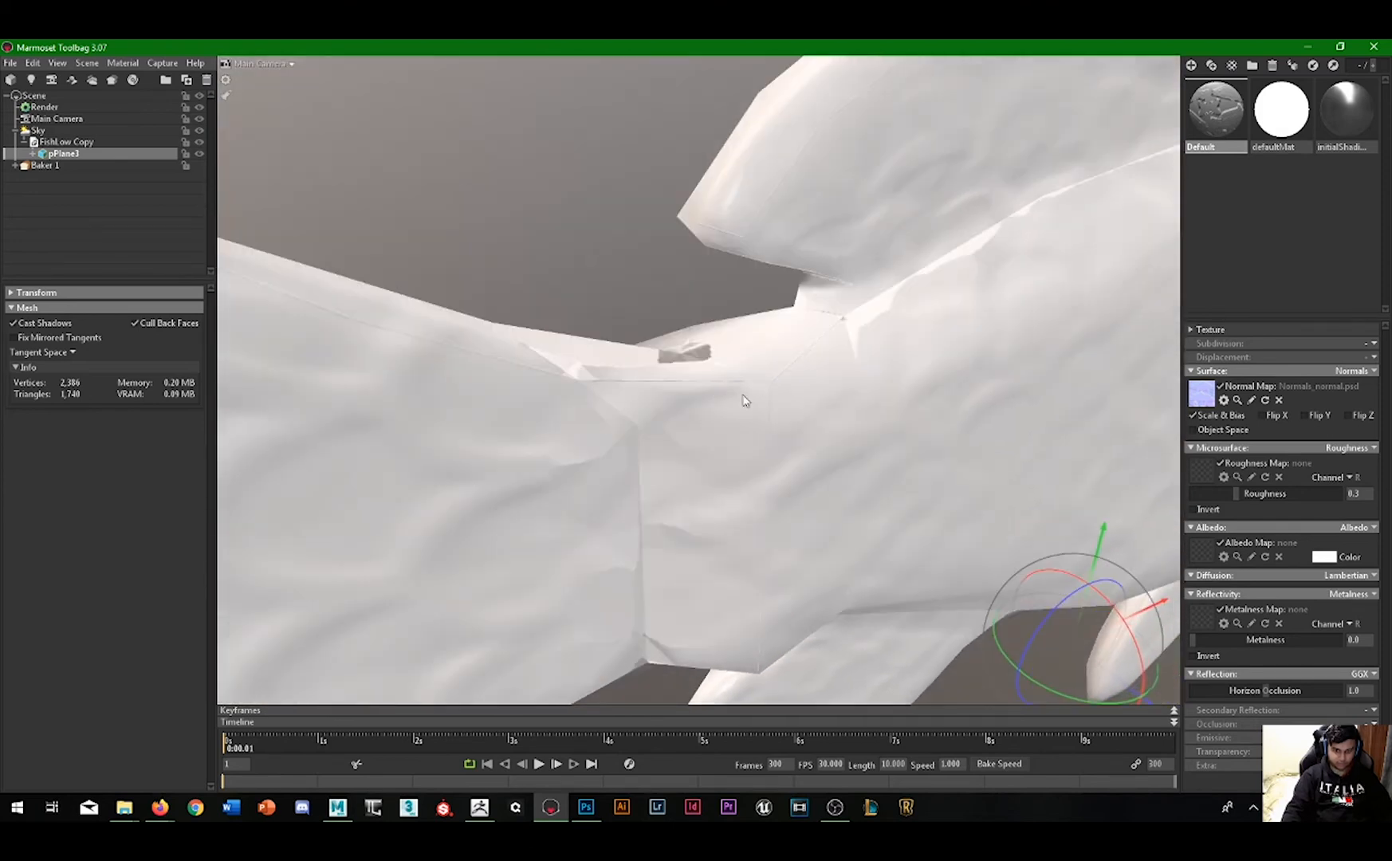
Step: Preview the material's normal map and compare its discoloured patches with the artifact near the fish's tail
left_click(1210, 399)
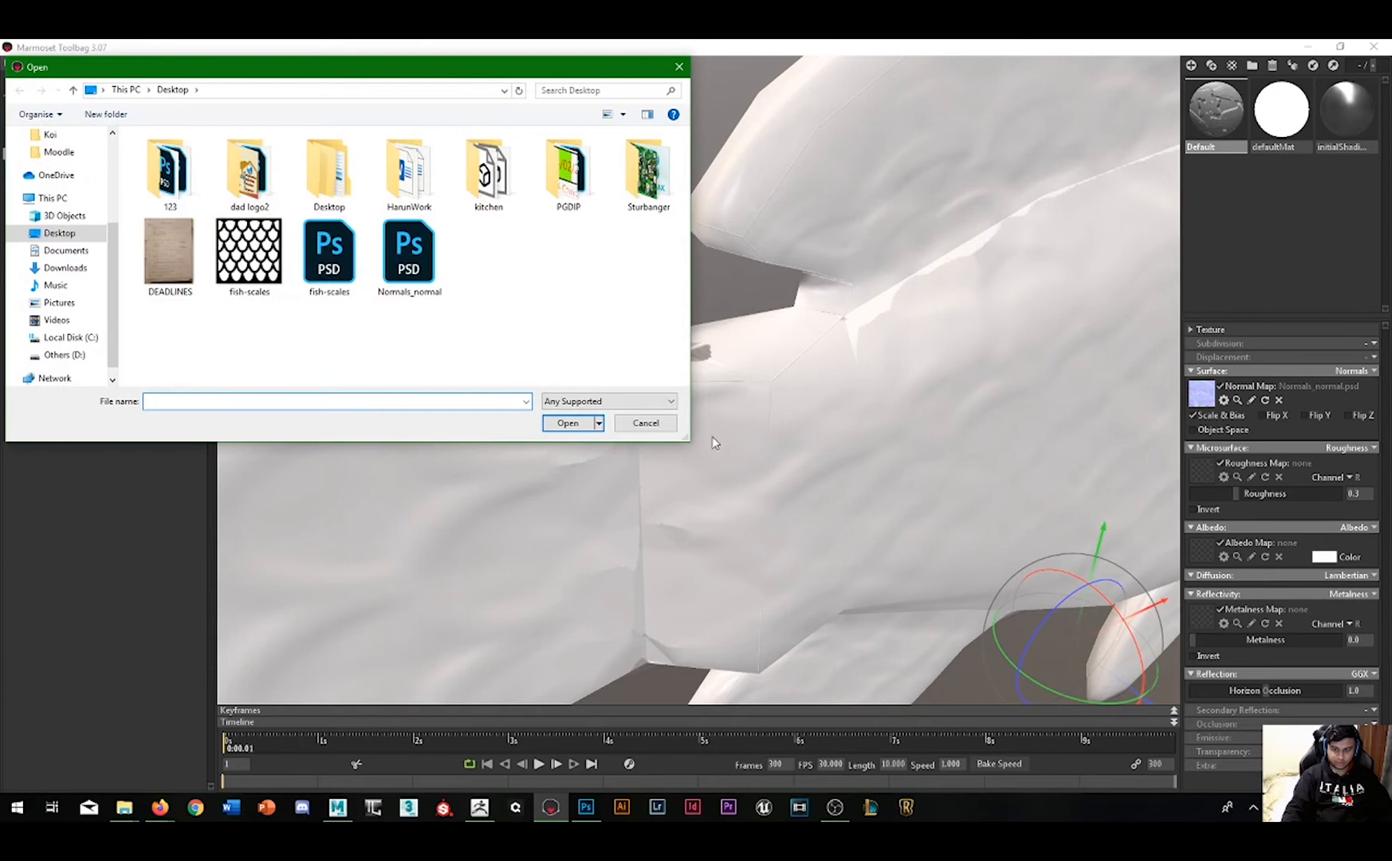
left_click(646, 423)
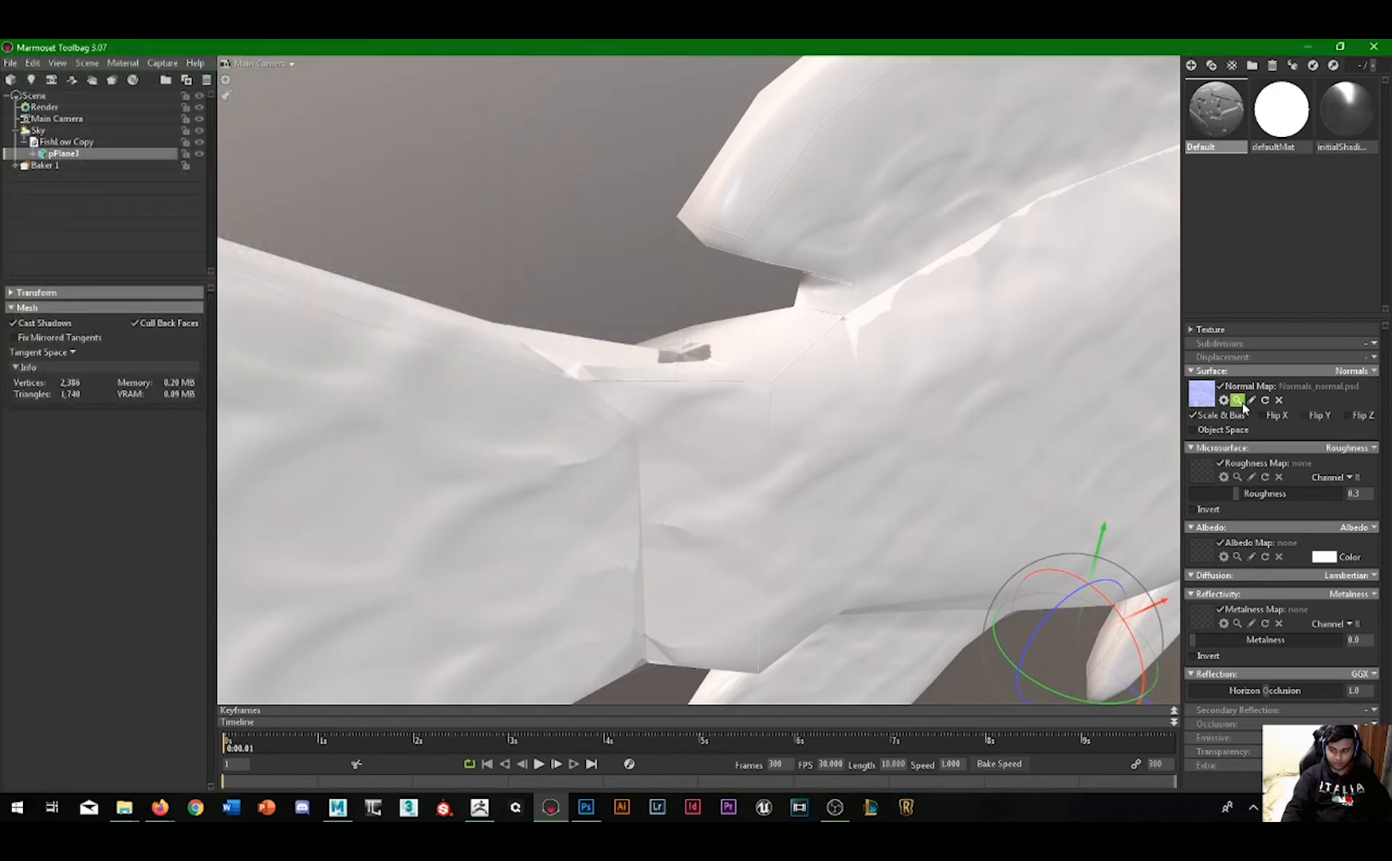
left_click(1237, 401)
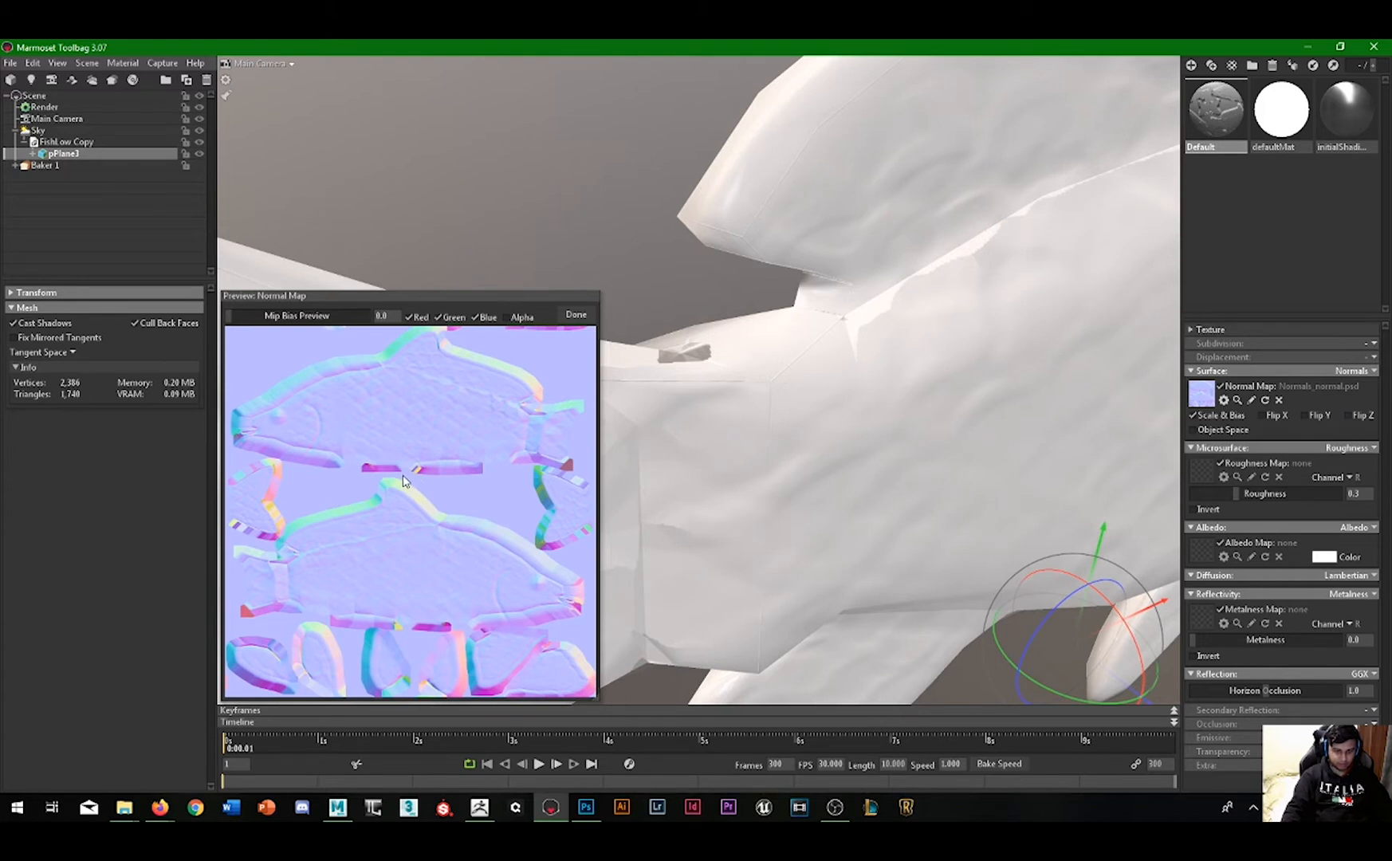
scroll(412, 472, "up", 5)
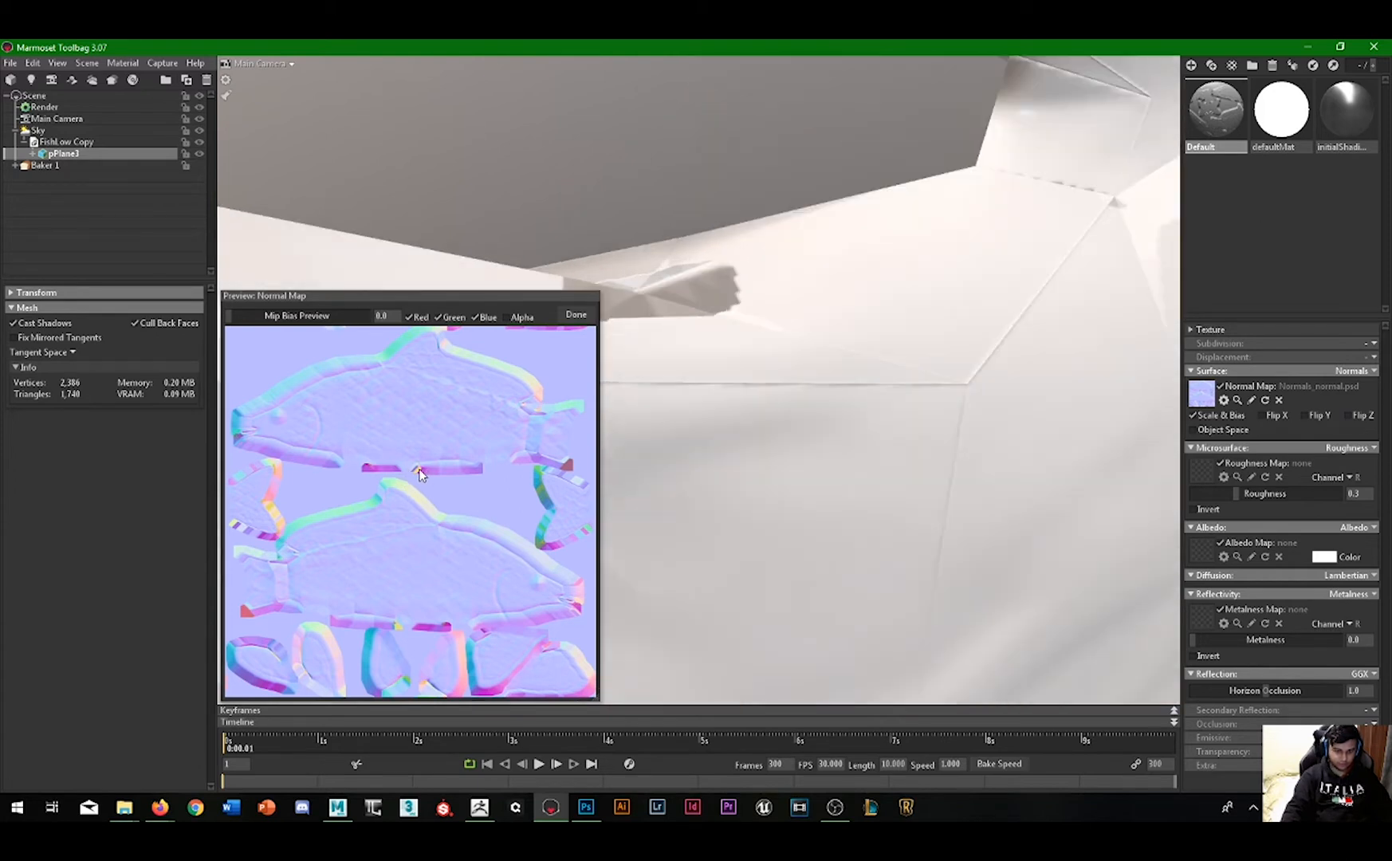
scroll(419, 474, "down", 3)
scroll(473, 472, "up", 1)
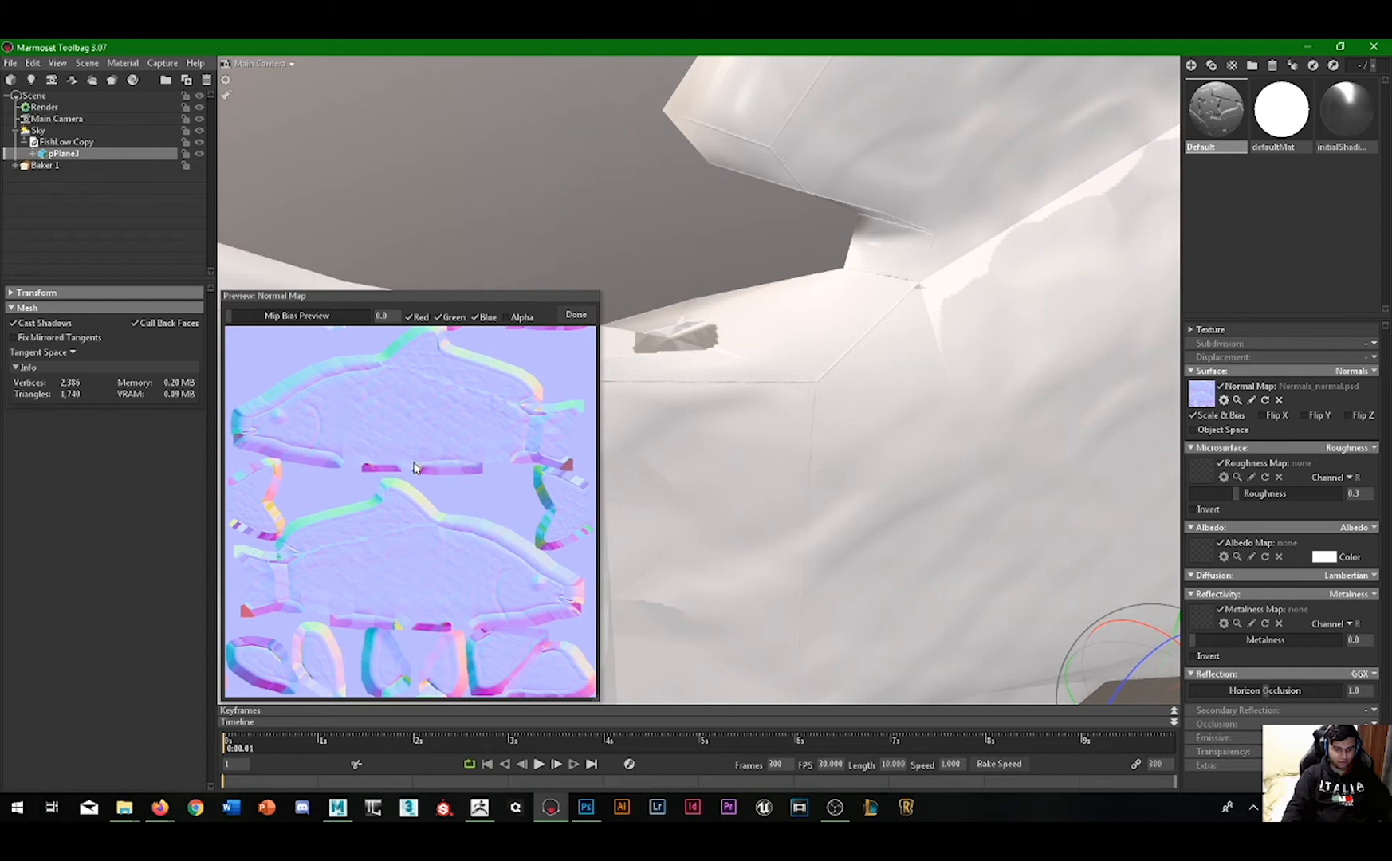
left_click_drag(844, 411, 972, 409)
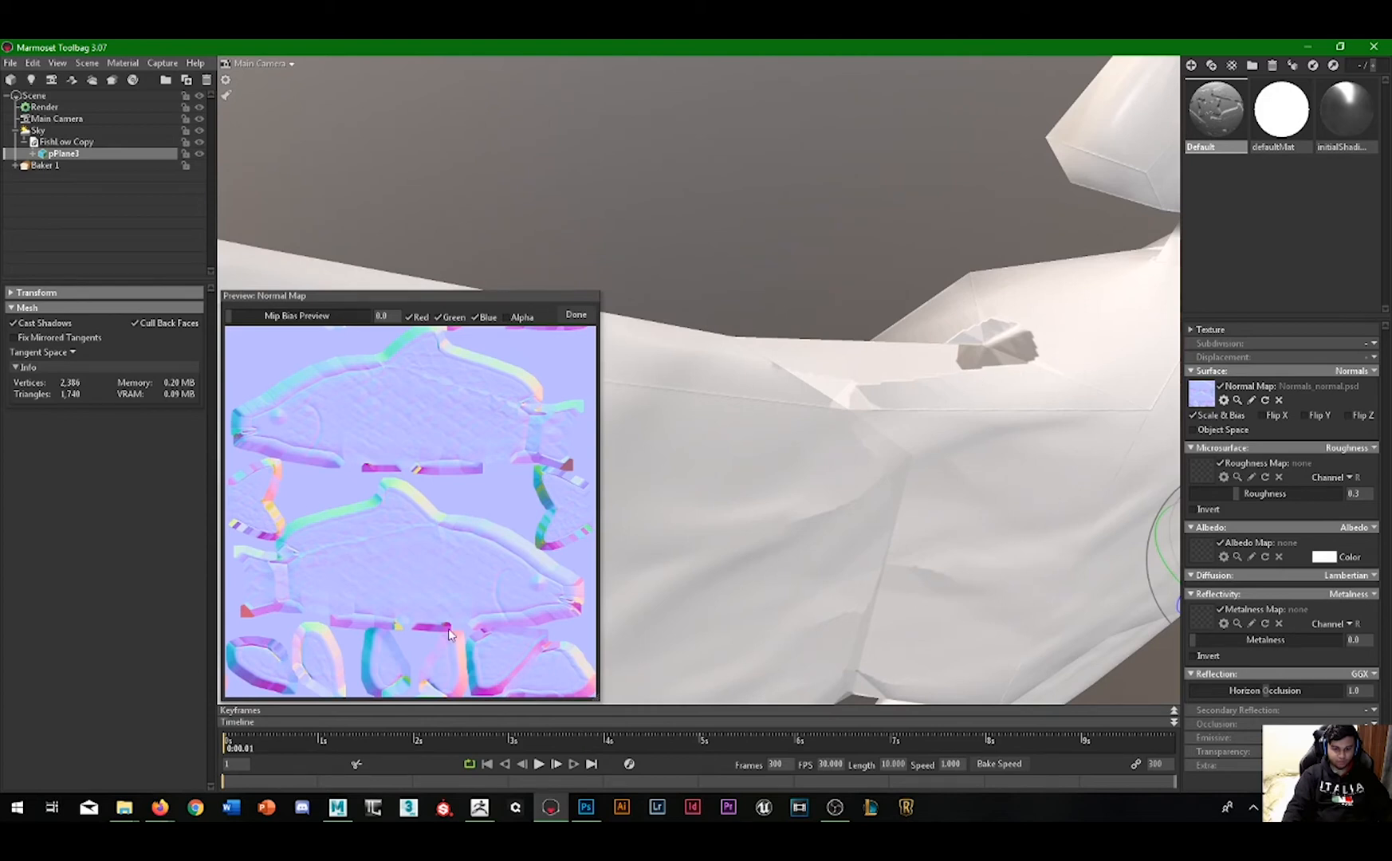
left_click(574, 314)
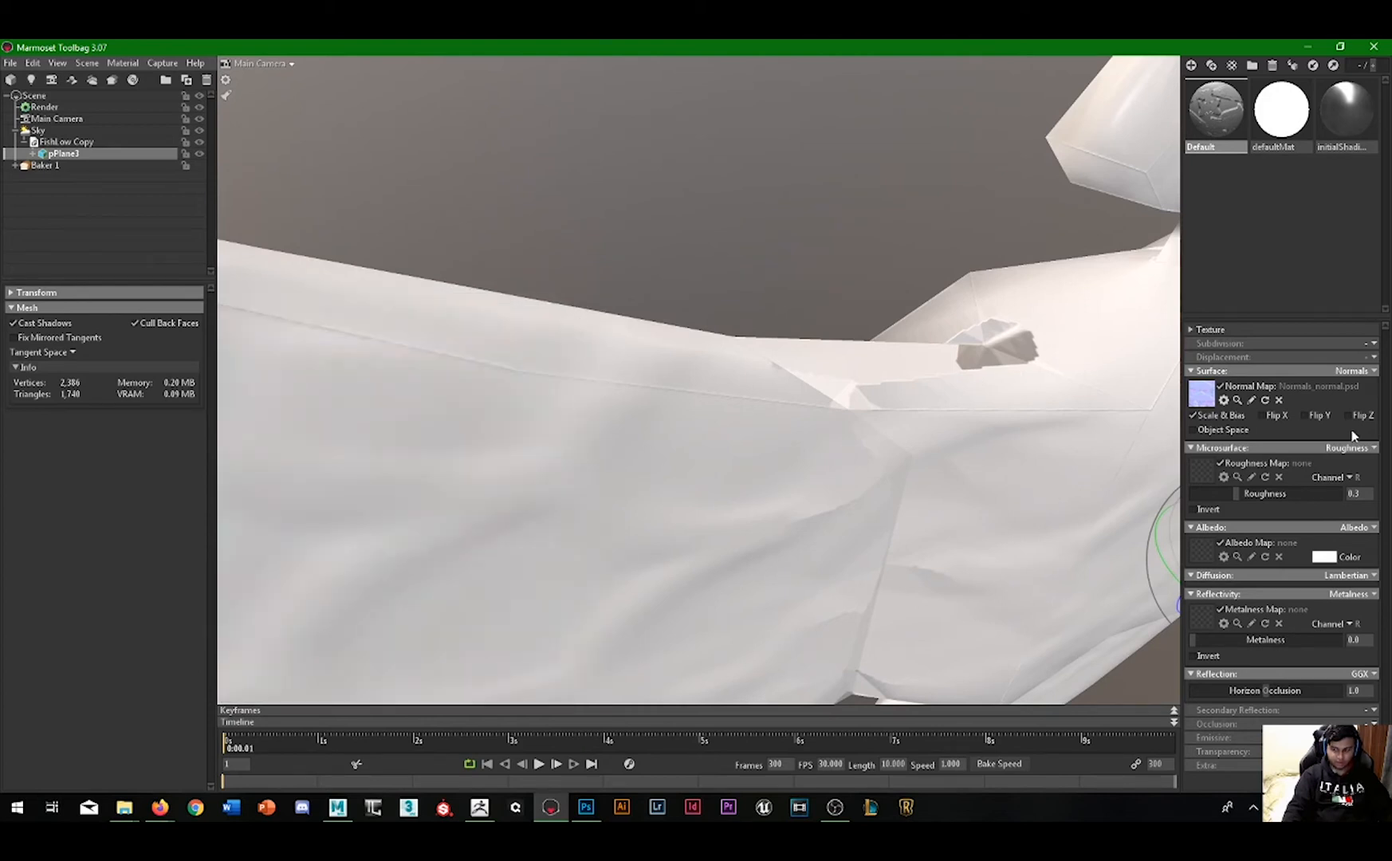
Step: Open the normal map in Photoshop for editing and examine its channels and the yellow artifact under the upper fish
left_click(1251, 400)
key("ctrl+plus")
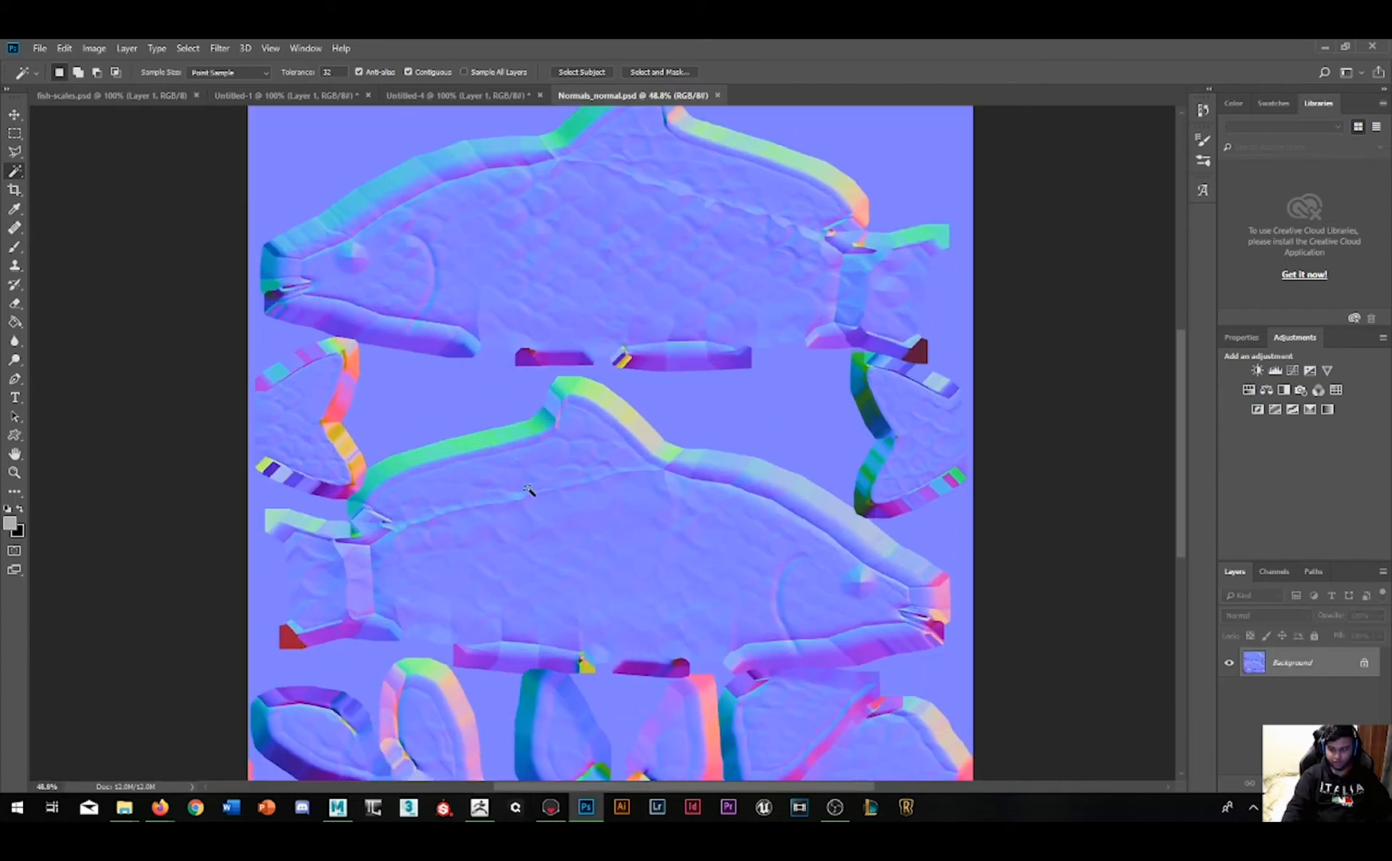
left_click(1275, 571)
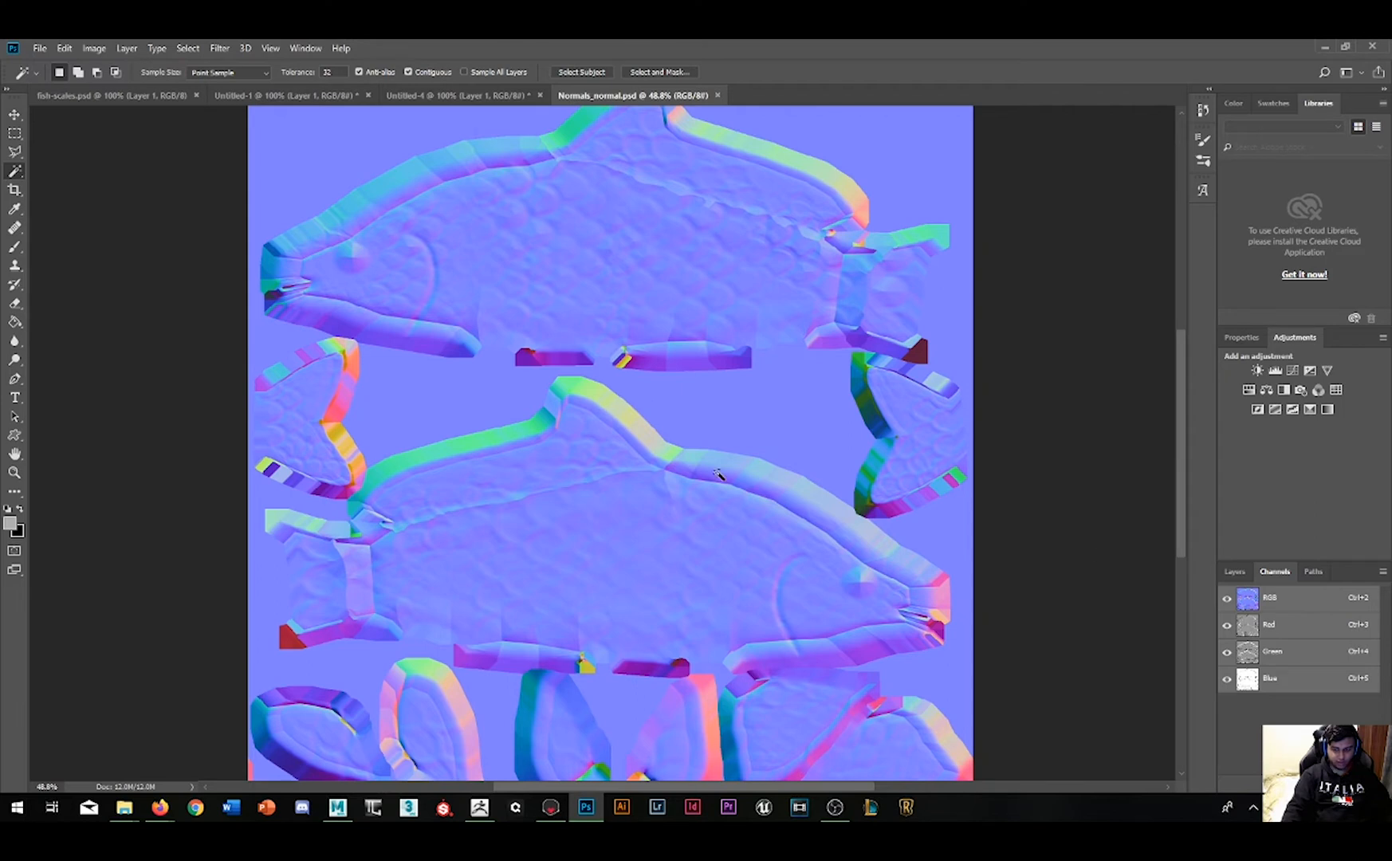
scroll(626, 371, "up", 8, "alt")
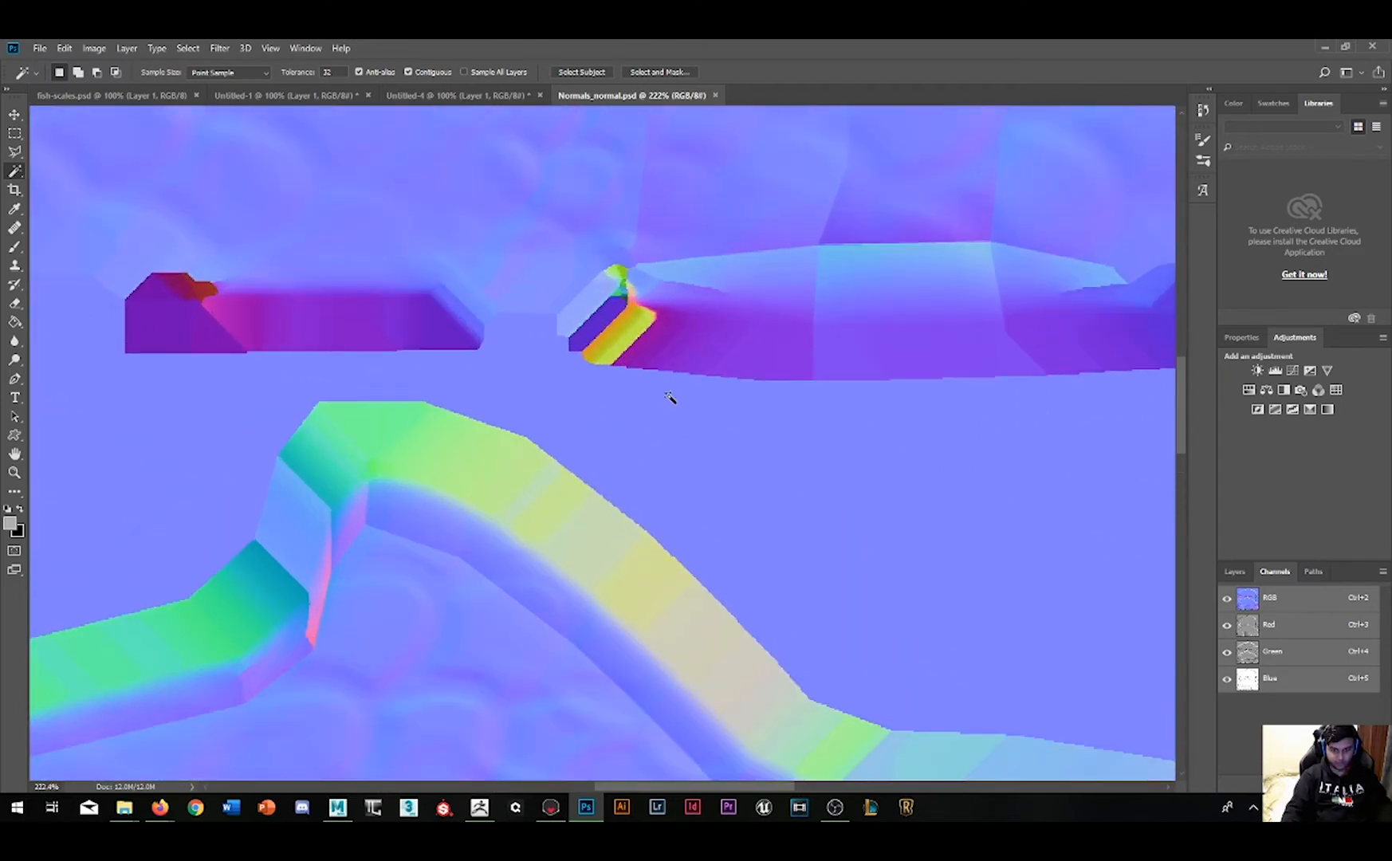
Step: Sample the flat blue background as the foreground colour 7f7fff and add a new layer above the normal map
key("i")
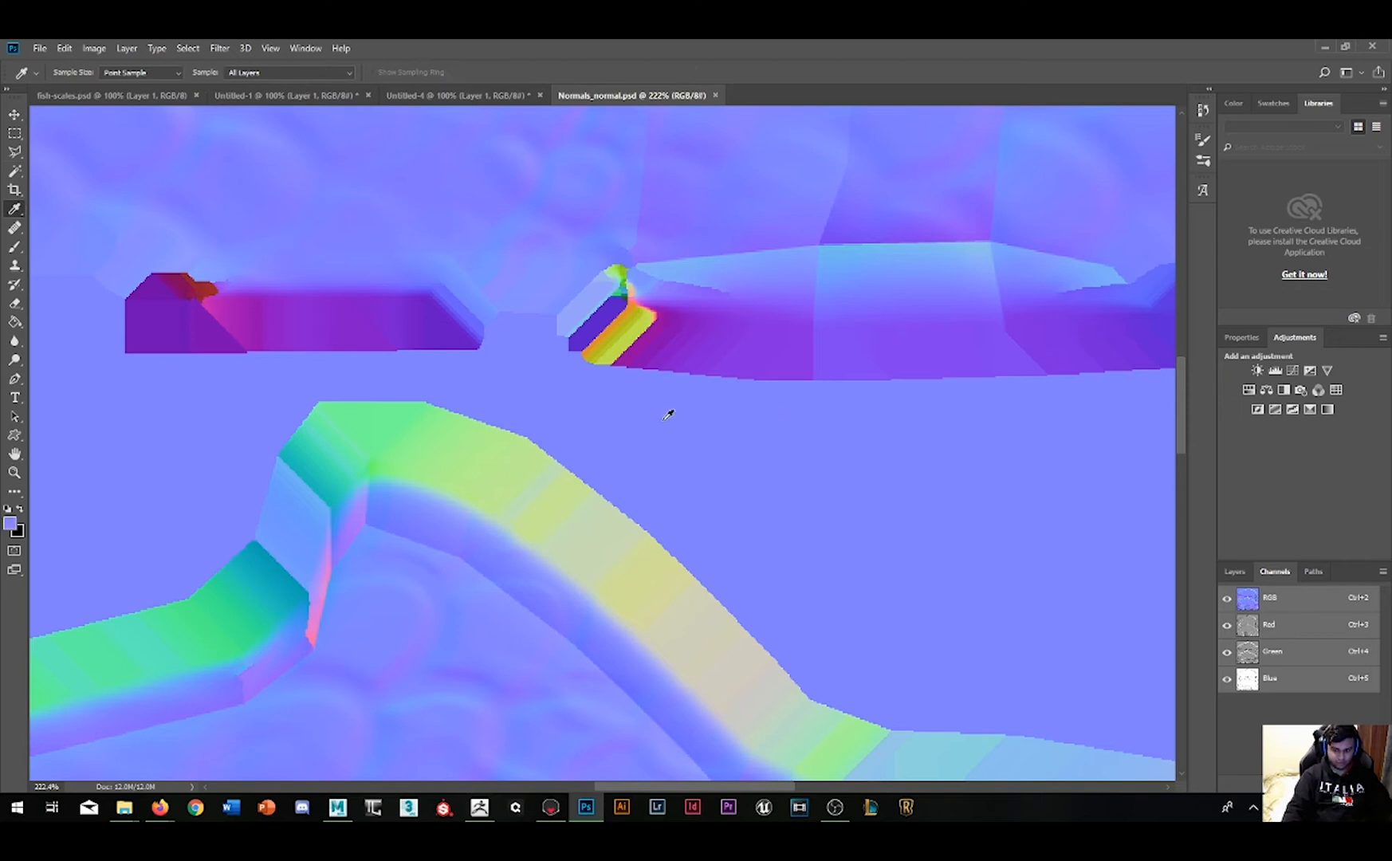
left_click(1245, 572)
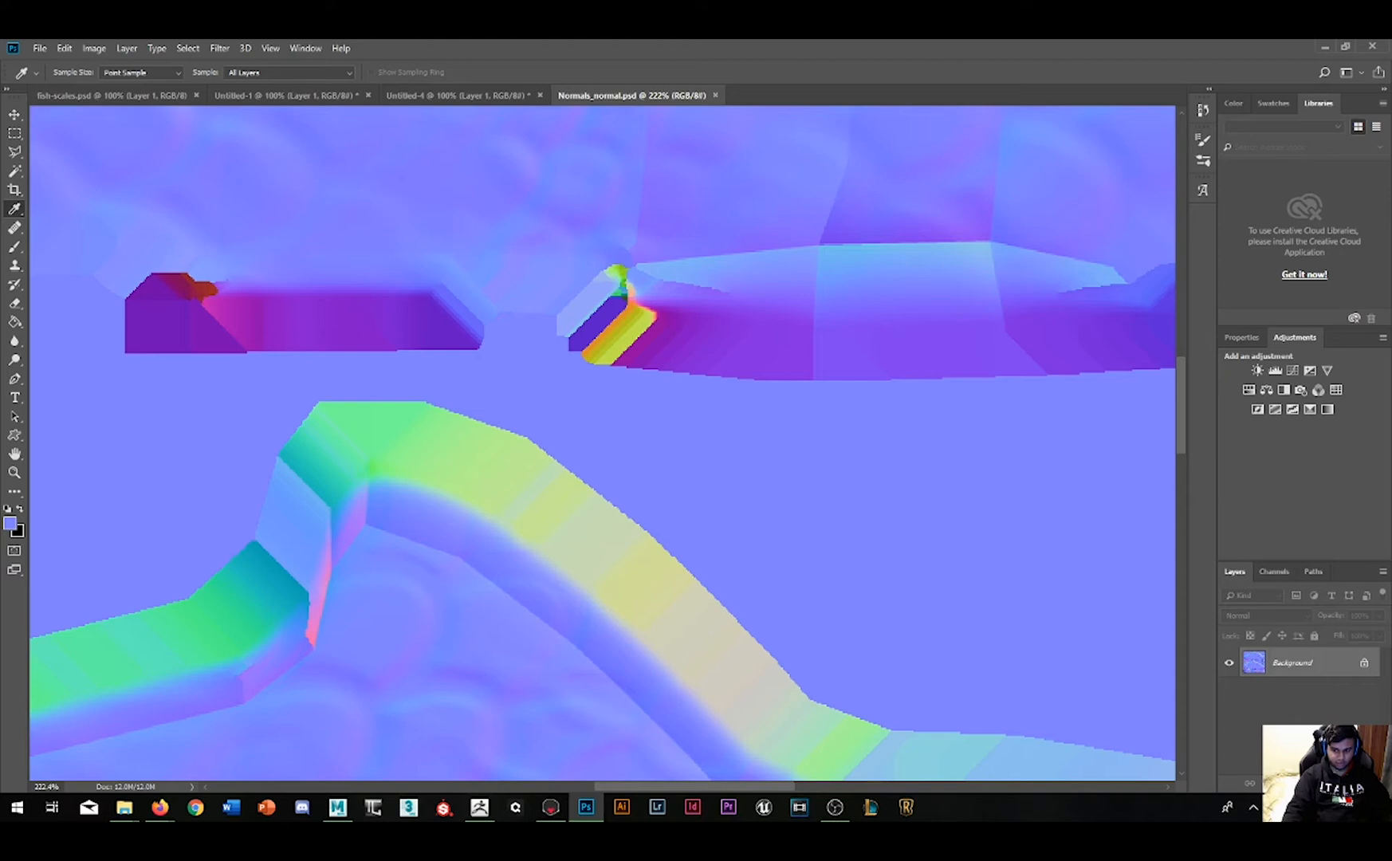
key("ctrl+shift+alt+n")
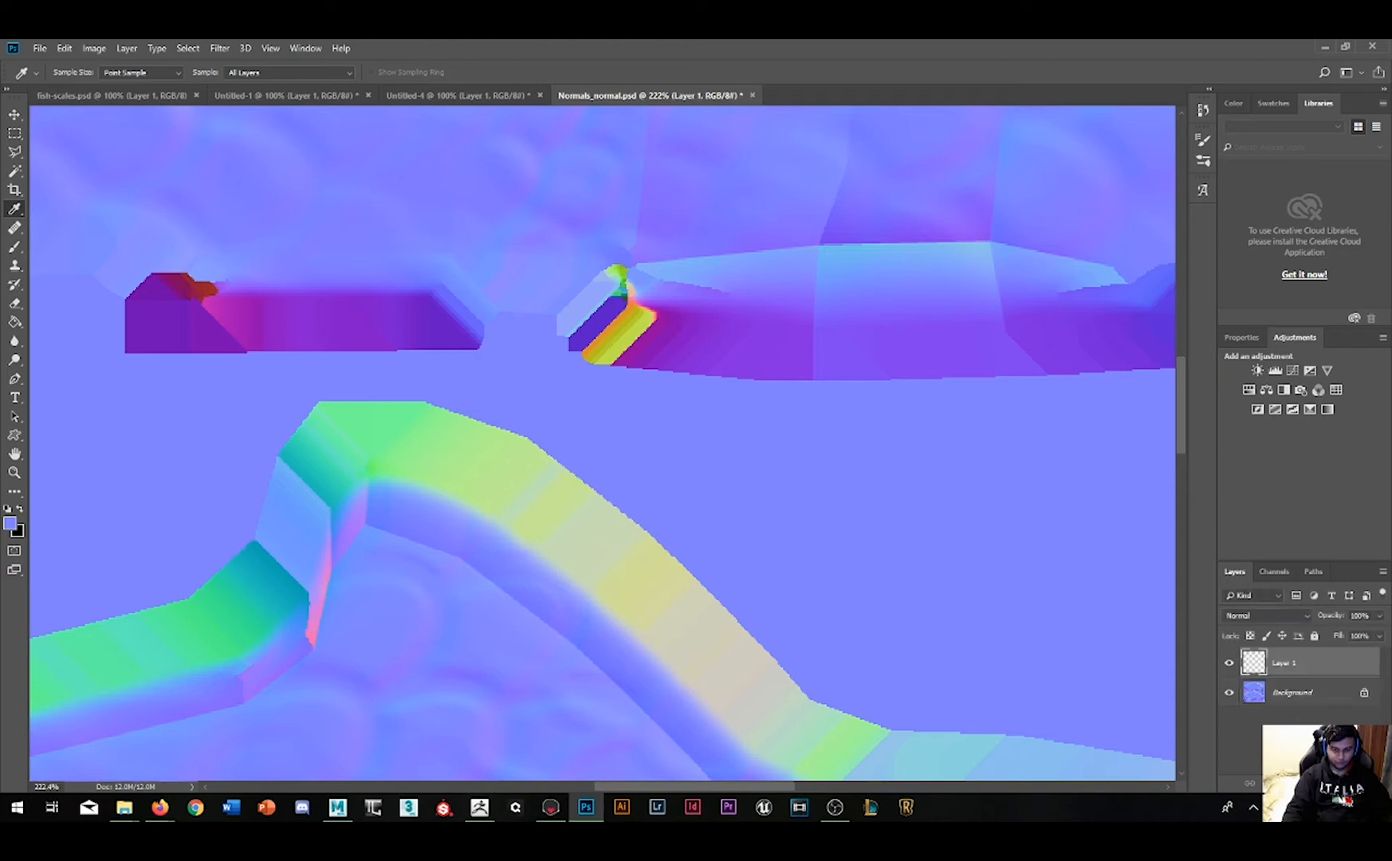
left_click(11, 523)
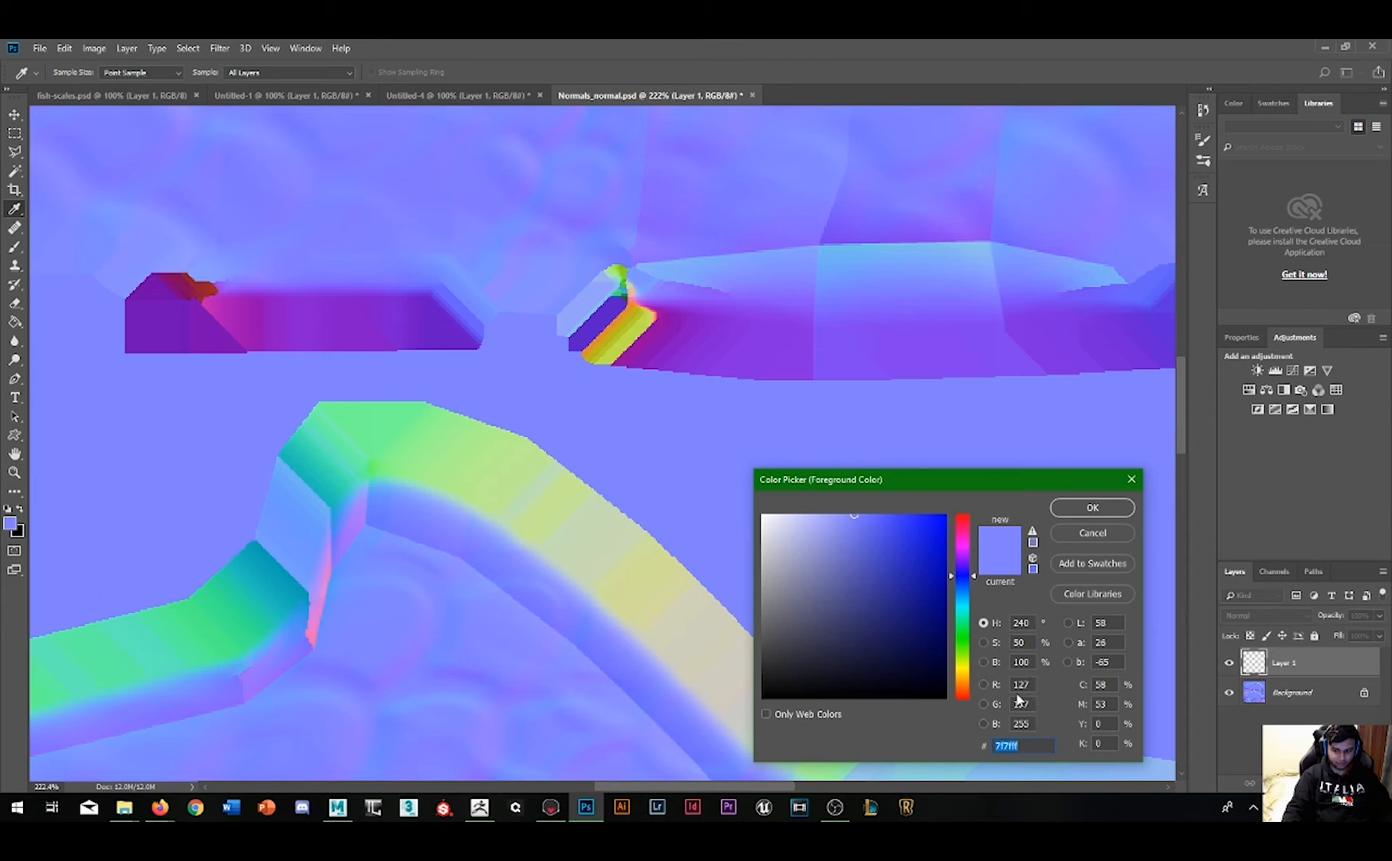
left_click(1115, 510)
Step: Try to brush the flat blue over the yellow artifact on the new layer, and undo both the stroke and the layer
key("b")
mouse_move(594, 339)
left_mouse_down()
mouse_move(590, 358)
mouse_move(612, 286)
mouse_move(626, 322)
left_mouse_up()
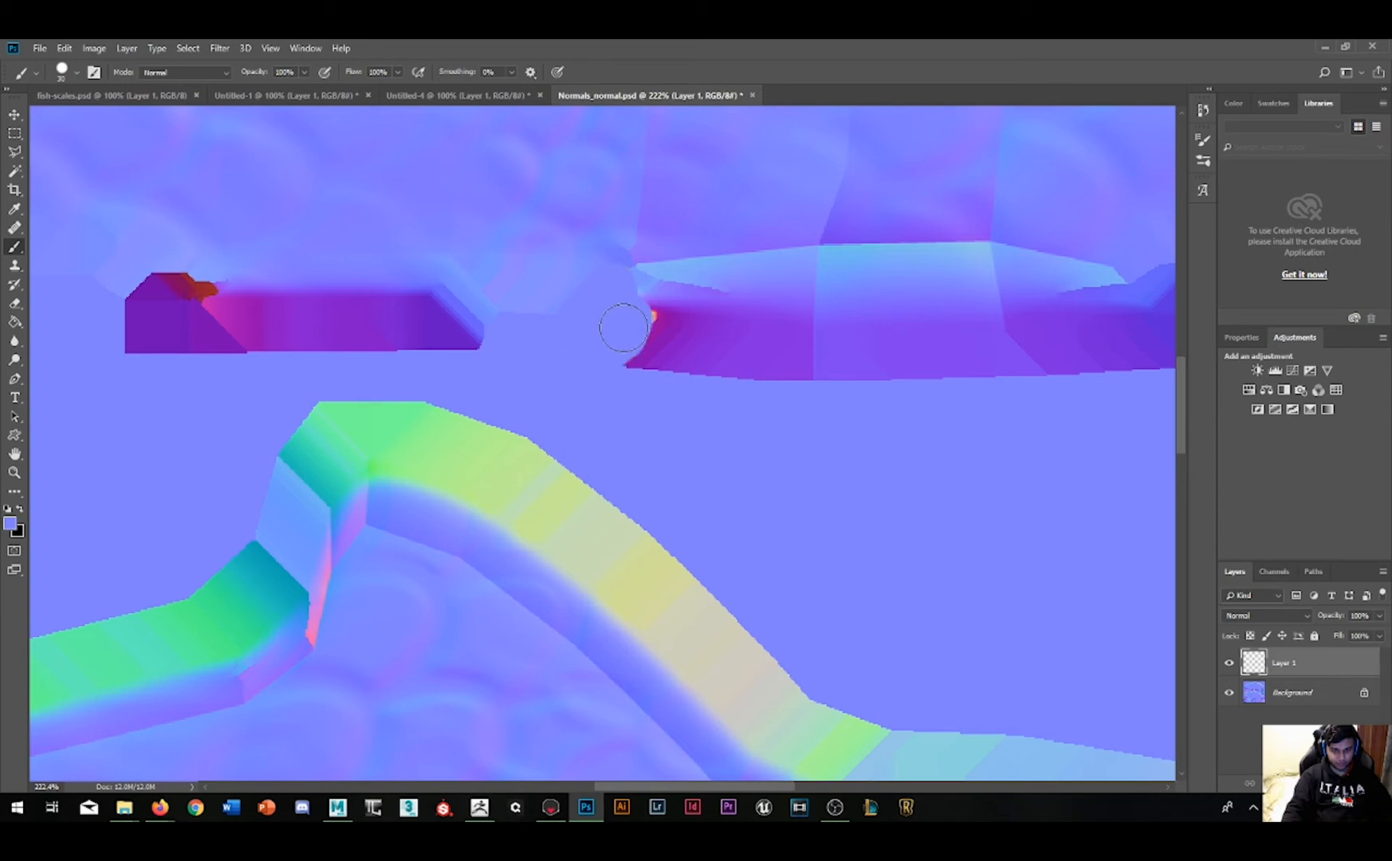
key("ctrl+z")
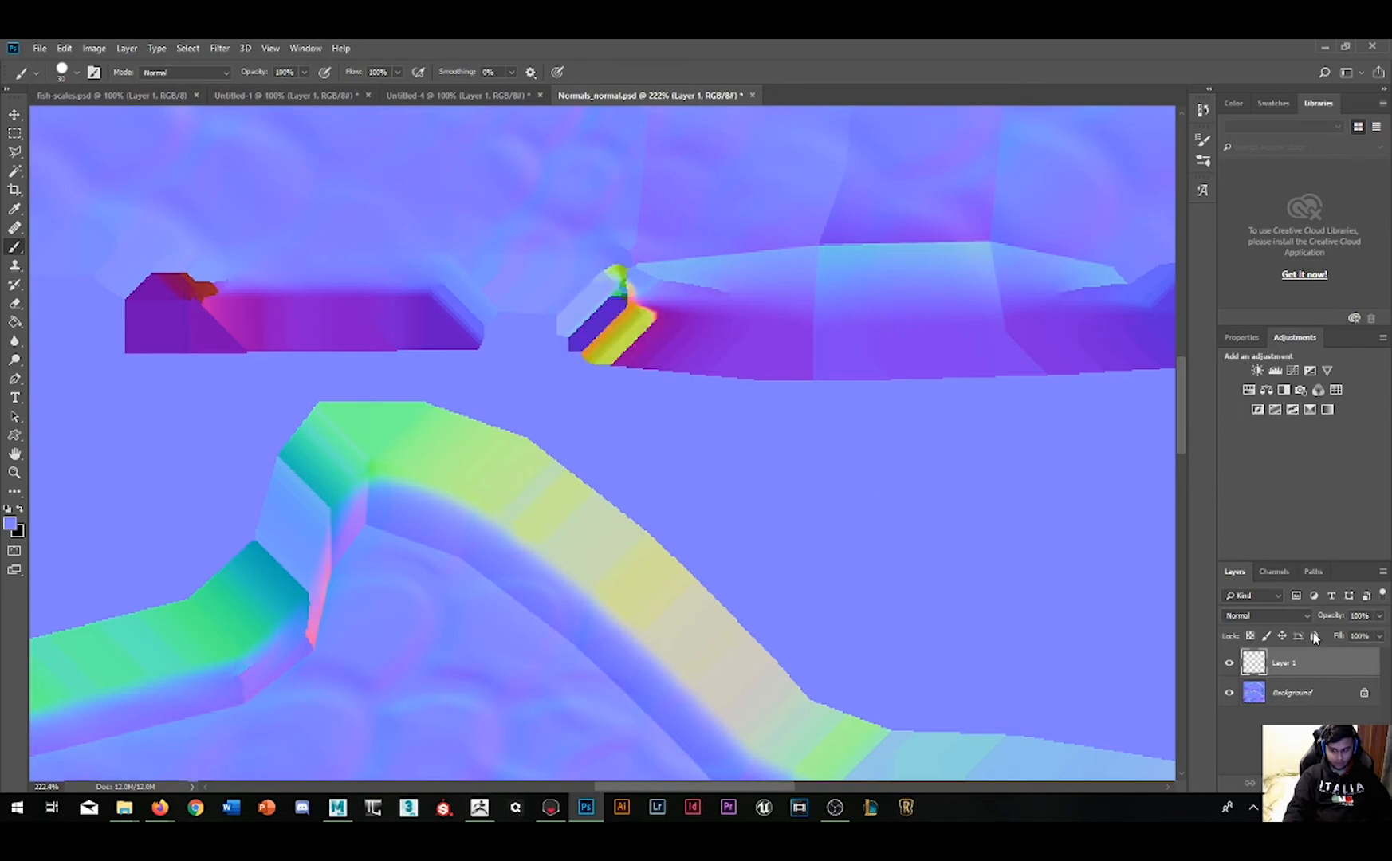
key("ctrl+z")
Step: Isolate the normal map's Red channel and resize the brush to suit the artifact
left_click(1278, 572)
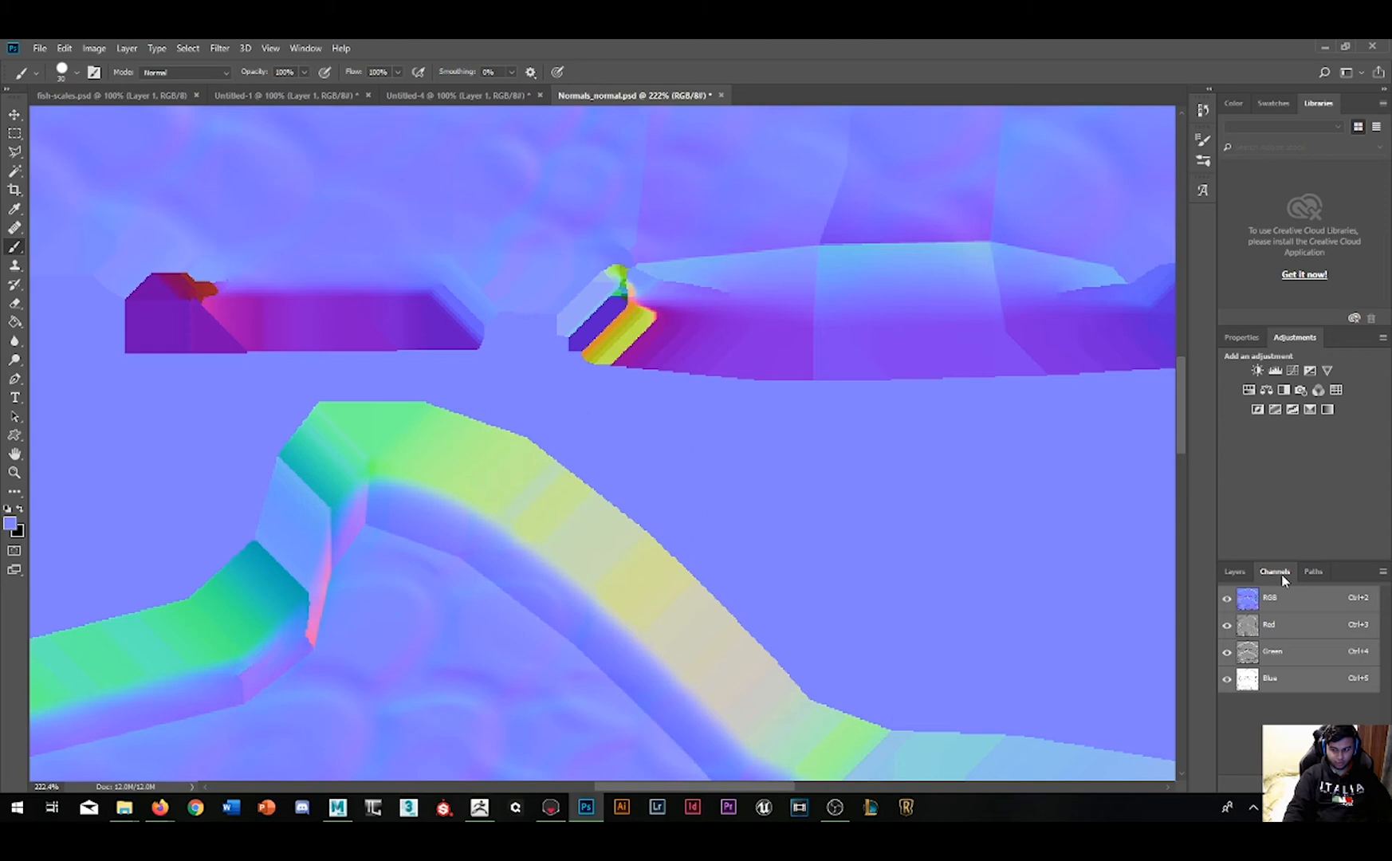
left_click(1270, 625)
scroll(597, 306, "up", 4, "alt")
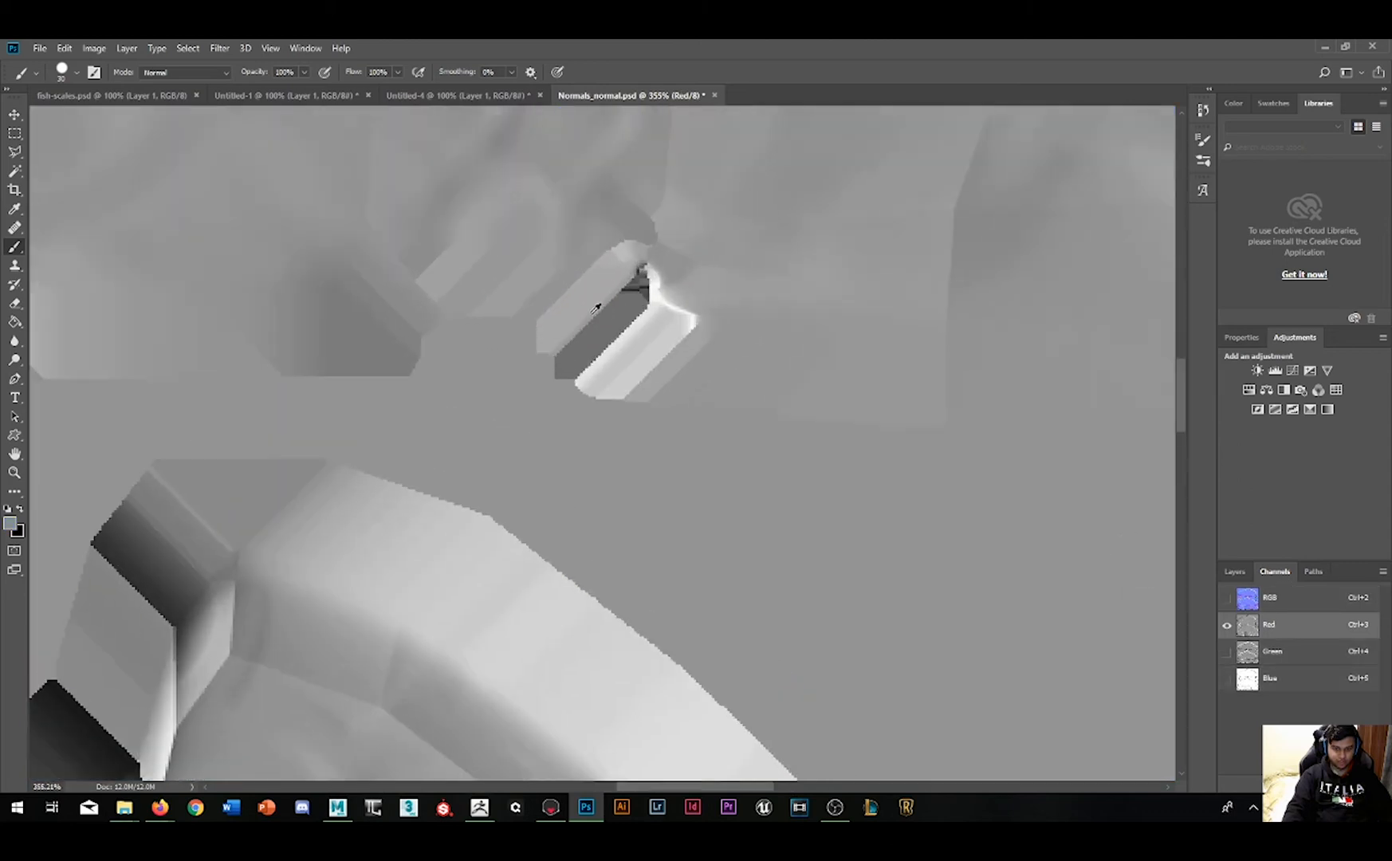
key("bracketleft")
key("bracketleft")
key("bracketright")
key("bracketright")
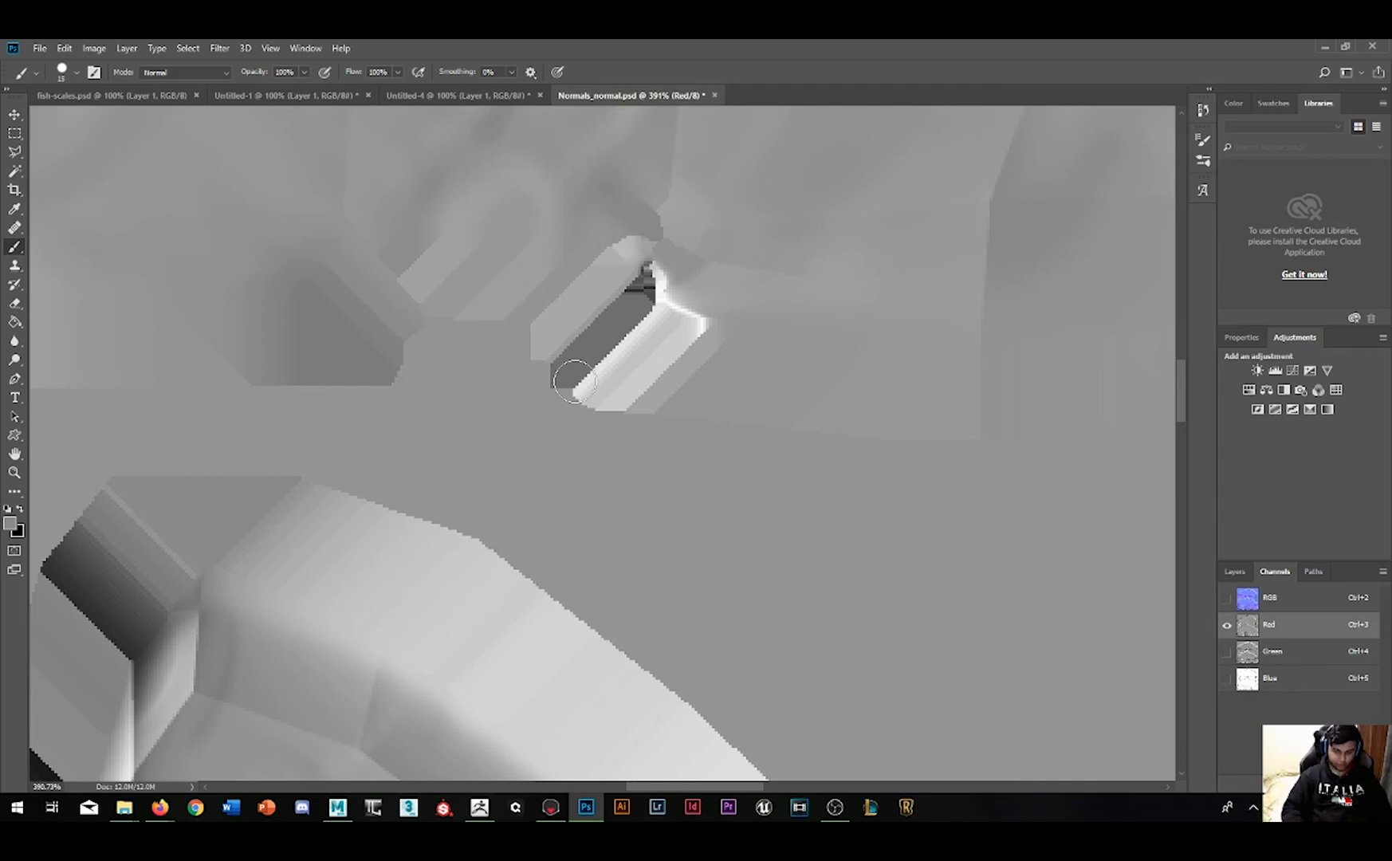
Step: Try to paint the background grey over the artifact's lower end in the Red channel, and undo the strokes
mouse_move(575, 373)
left_mouse_down()
mouse_move(612, 382)
mouse_move(622, 359)
mouse_move(592, 396)
mouse_move(621, 419)
mouse_move(621, 396)
left_mouse_up()
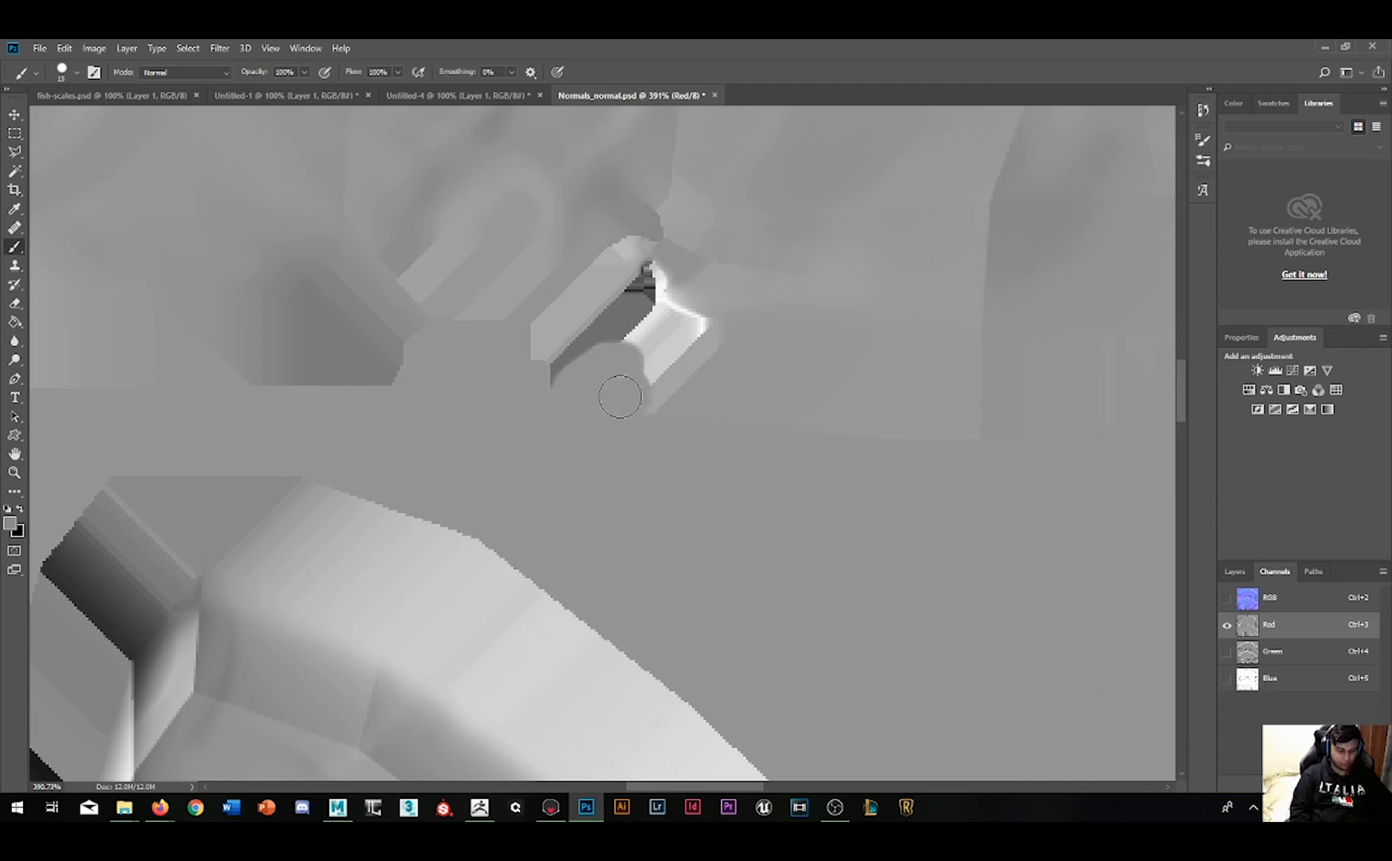
key("ctrl+alt+z")
key("ctrl+alt+z")
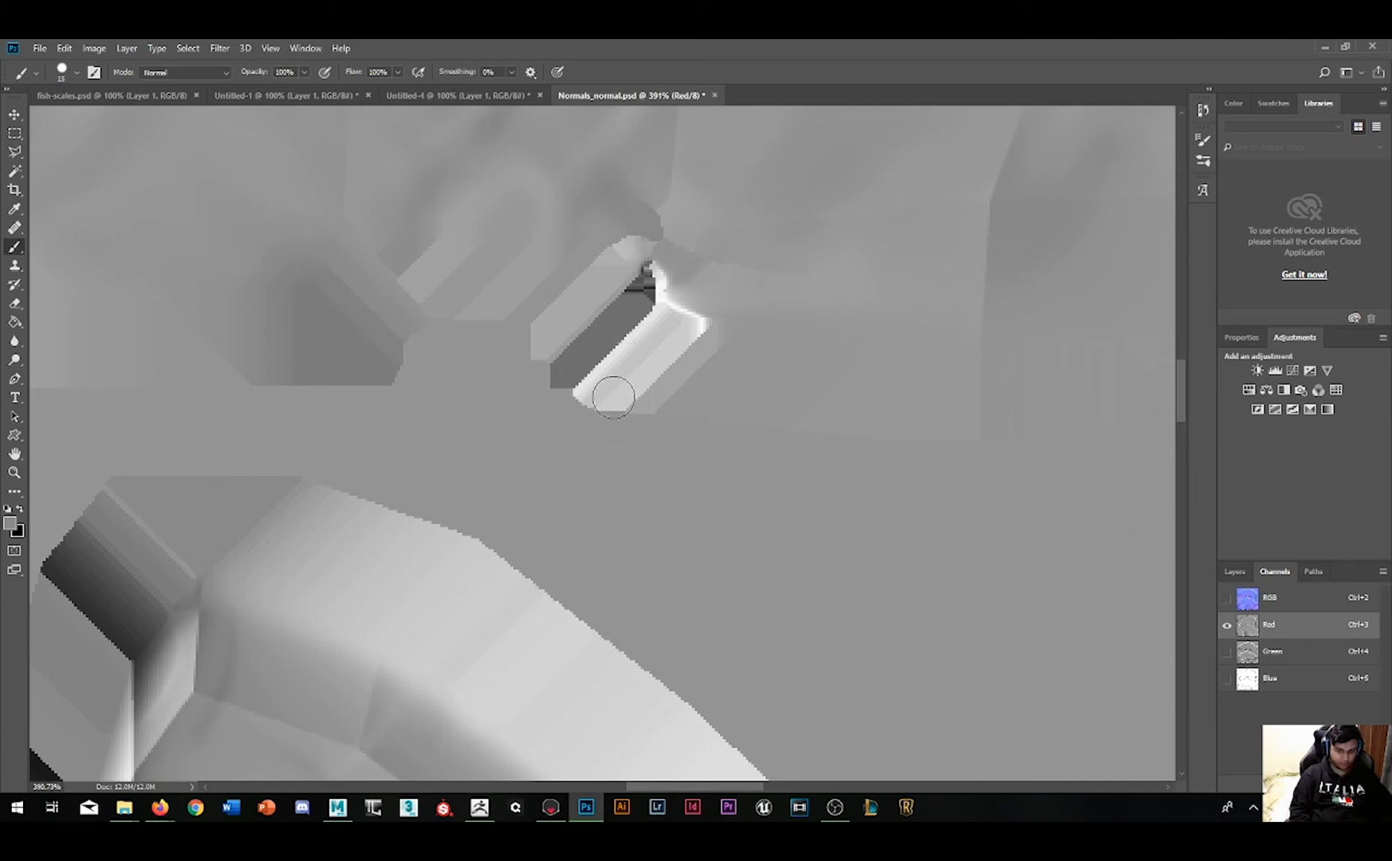
Step: Try to touch up the artifact's lower edge in the Red channel with a smaller light-grey brush, and undo it
key("bracketleft")
left_click_drag(611, 397, 616, 394)
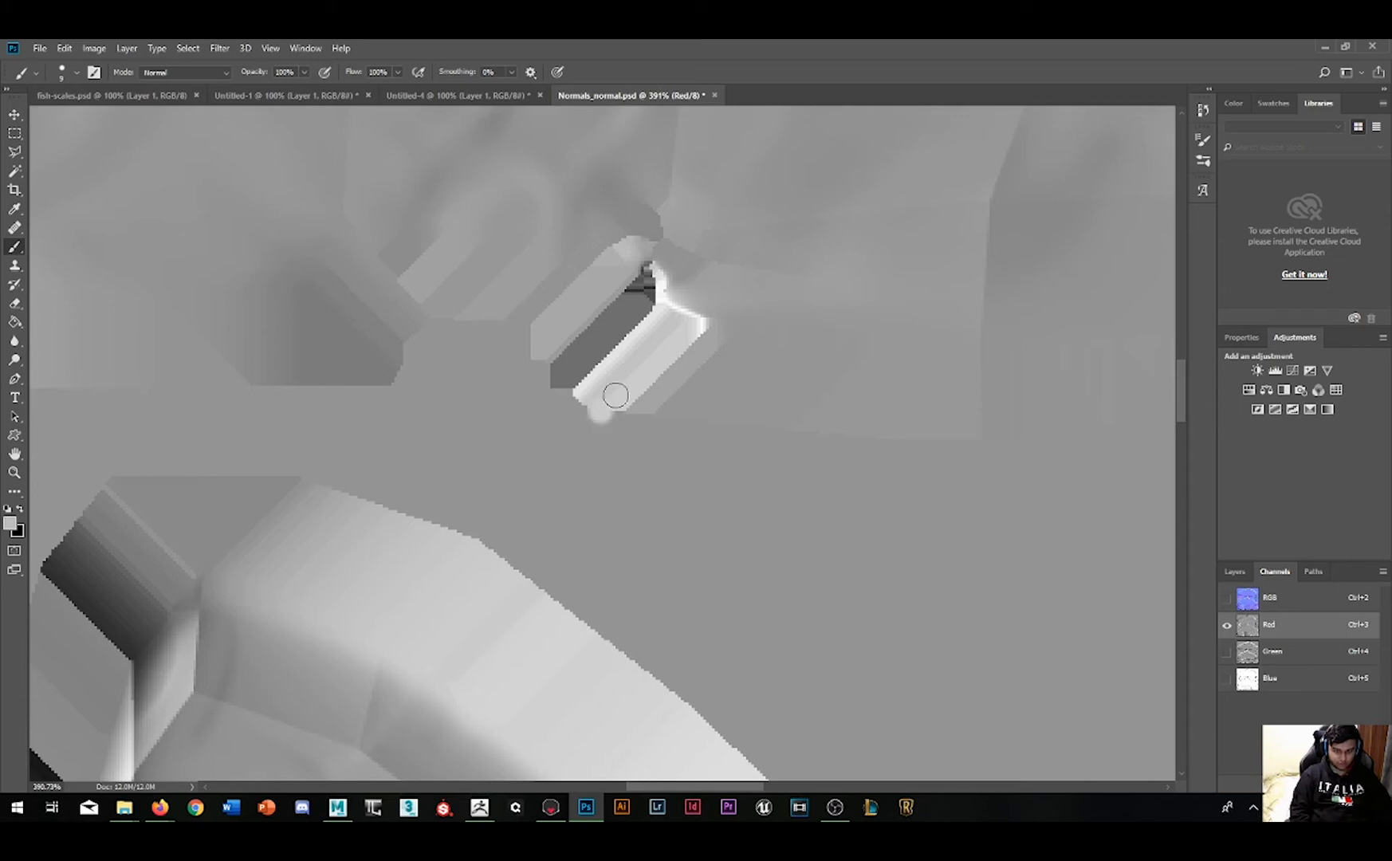
key("ctrl+alt+z")
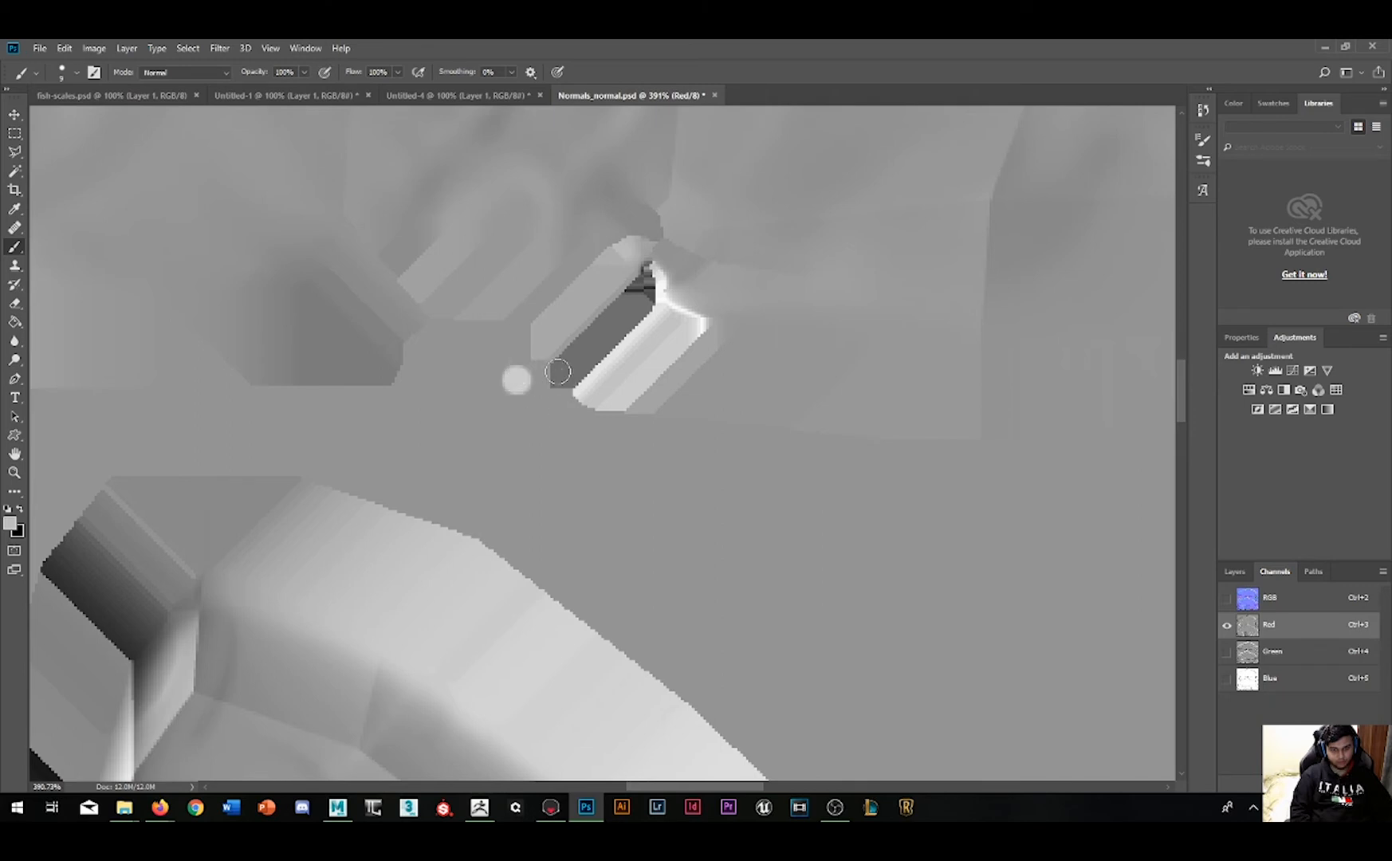
Step: Paint a grey sampled in the Red channel over the artifact there, and over the same area in the Green channel
left_click(524, 389, "alt")
mouse_move(596, 360)
left_mouse_down()
mouse_move(559, 373)
mouse_move(577, 343)
mouse_move(535, 343)
mouse_move(636, 246)
mouse_move(626, 350)
mouse_move(594, 402)
mouse_move(644, 396)
mouse_move(704, 347)
mouse_move(655, 285)
mouse_move(644, 348)
left_mouse_up()
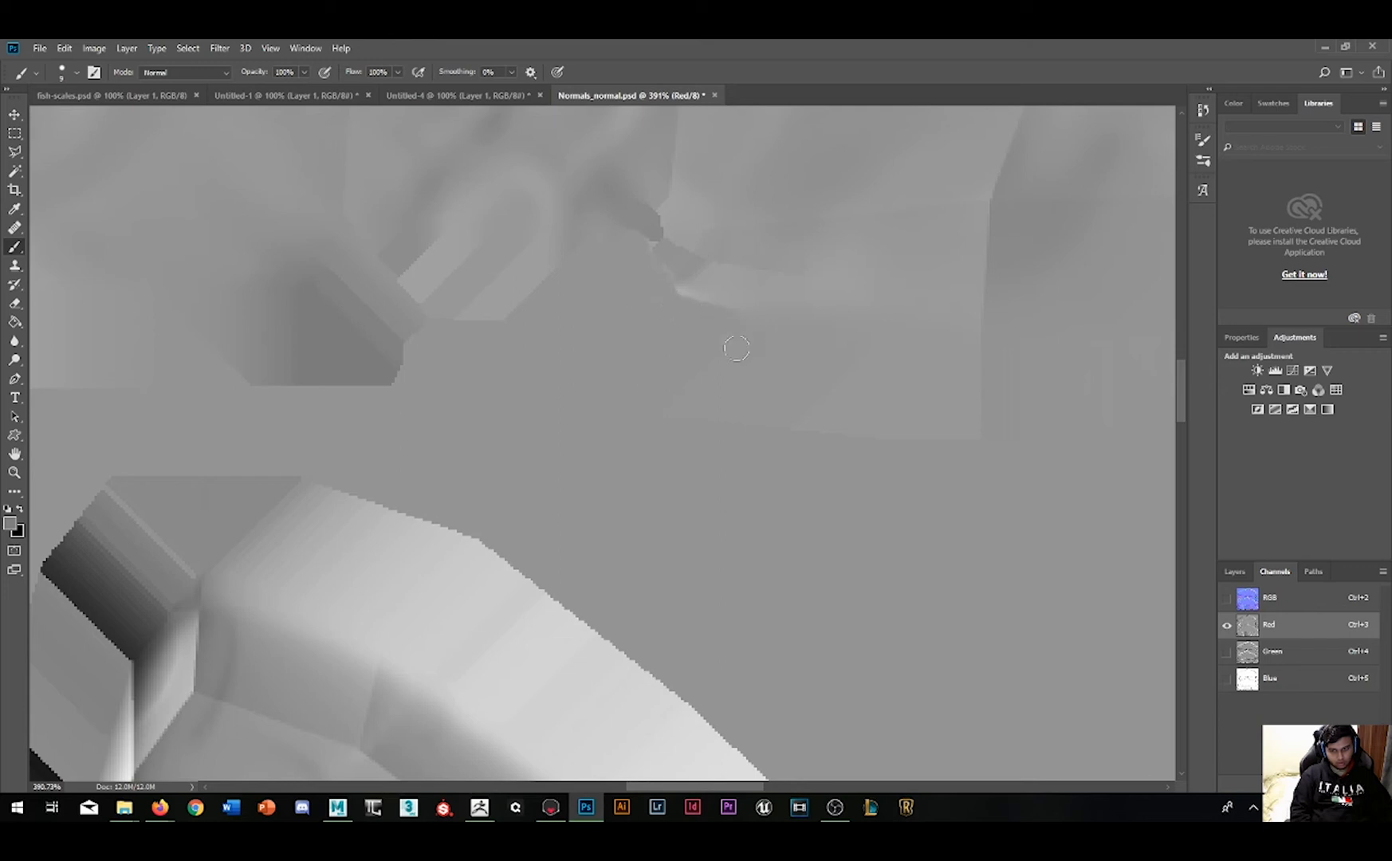
left_click(1260, 651)
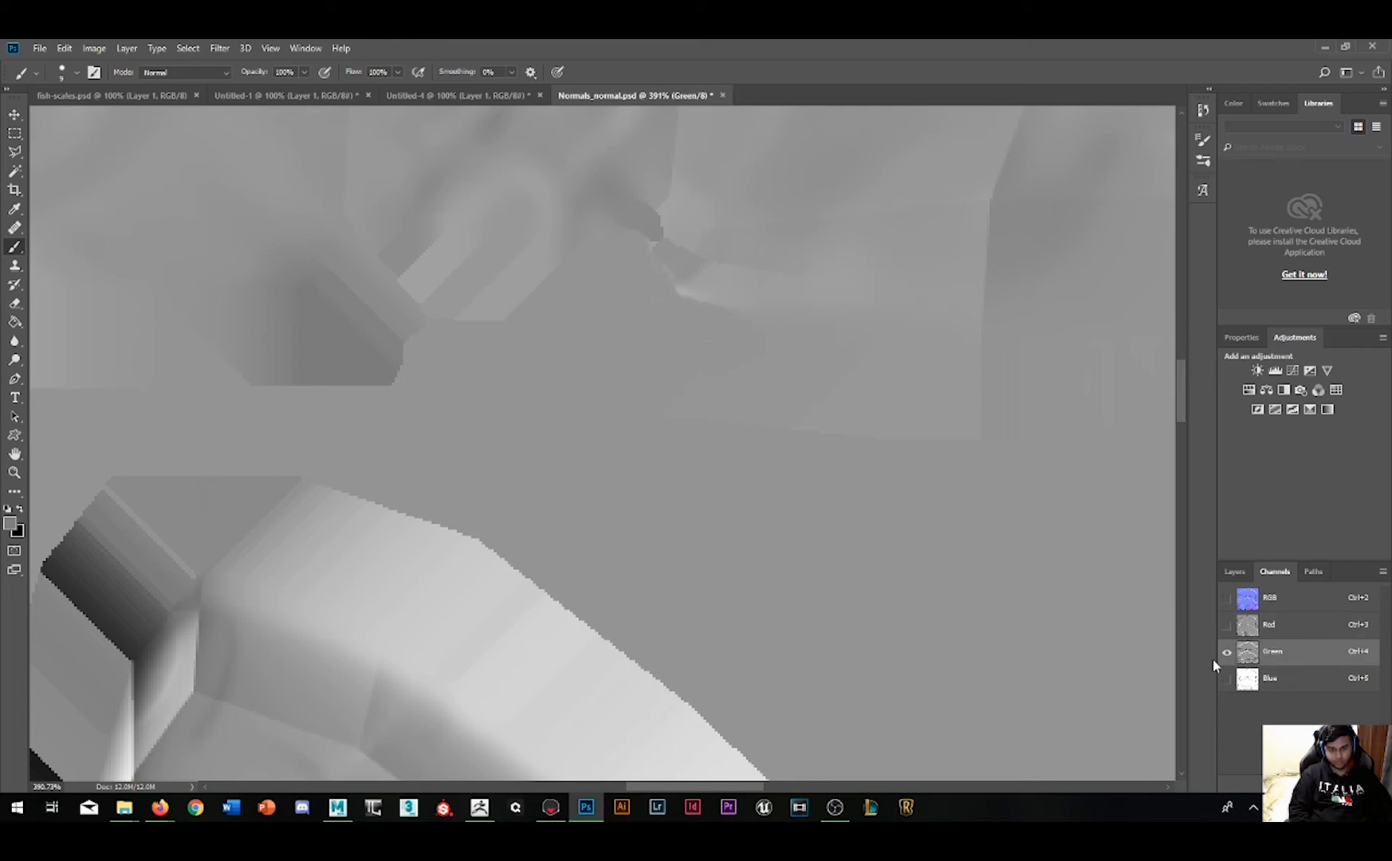
mouse_move(517, 348)
left_mouse_down()
mouse_move(610, 275)
mouse_move(555, 320)
mouse_move(594, 319)
mouse_move(548, 406)
mouse_move(594, 369)
mouse_move(614, 408)
mouse_move(662, 391)
mouse_move(701, 398)
mouse_move(719, 344)
mouse_move(641, 327)
mouse_move(650, 359)
mouse_move(613, 279)
mouse_move(640, 243)
mouse_move(658, 308)
mouse_move(661, 275)
mouse_move(657, 309)
left_mouse_up()
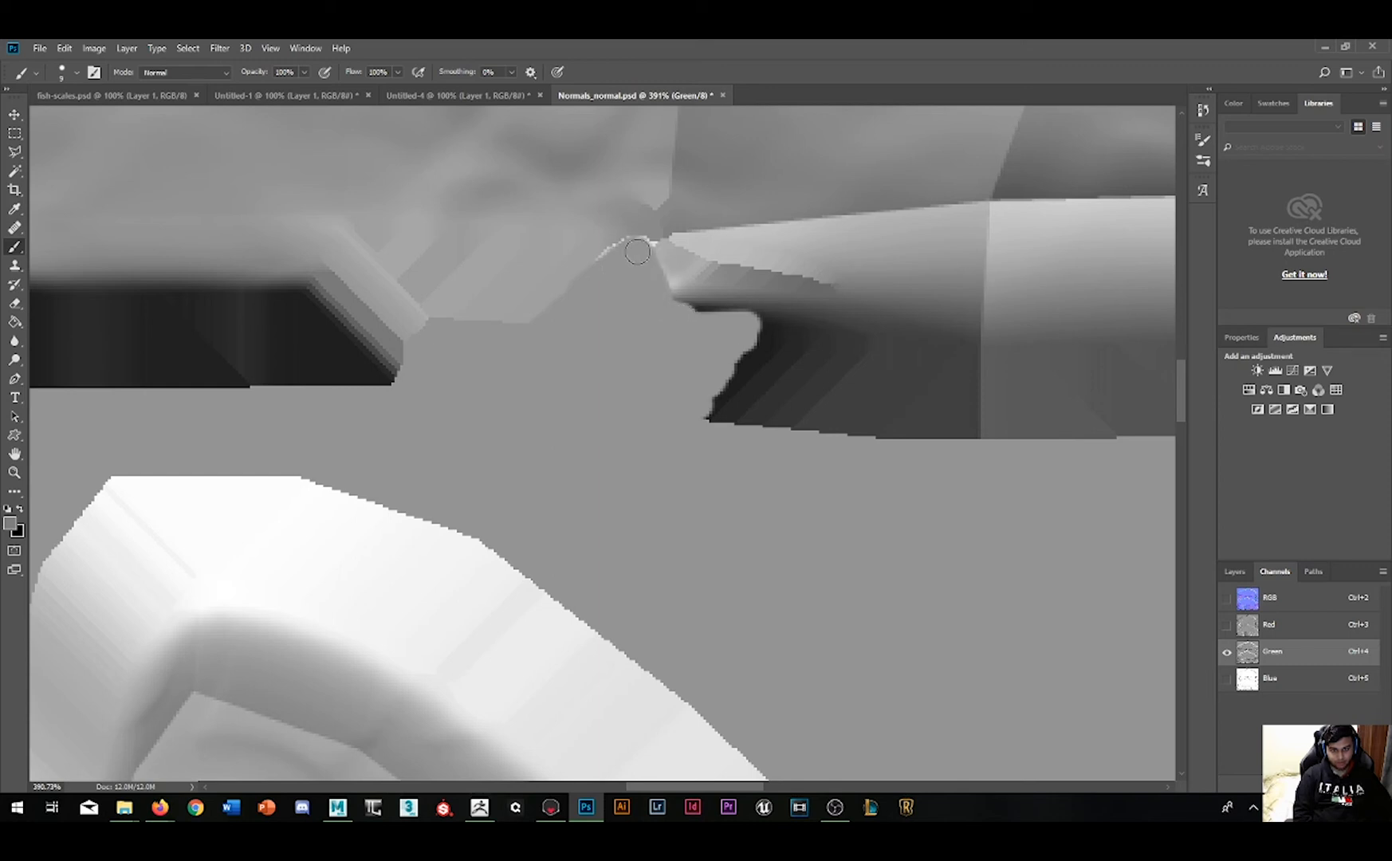
left_click_drag(633, 250, 647, 253)
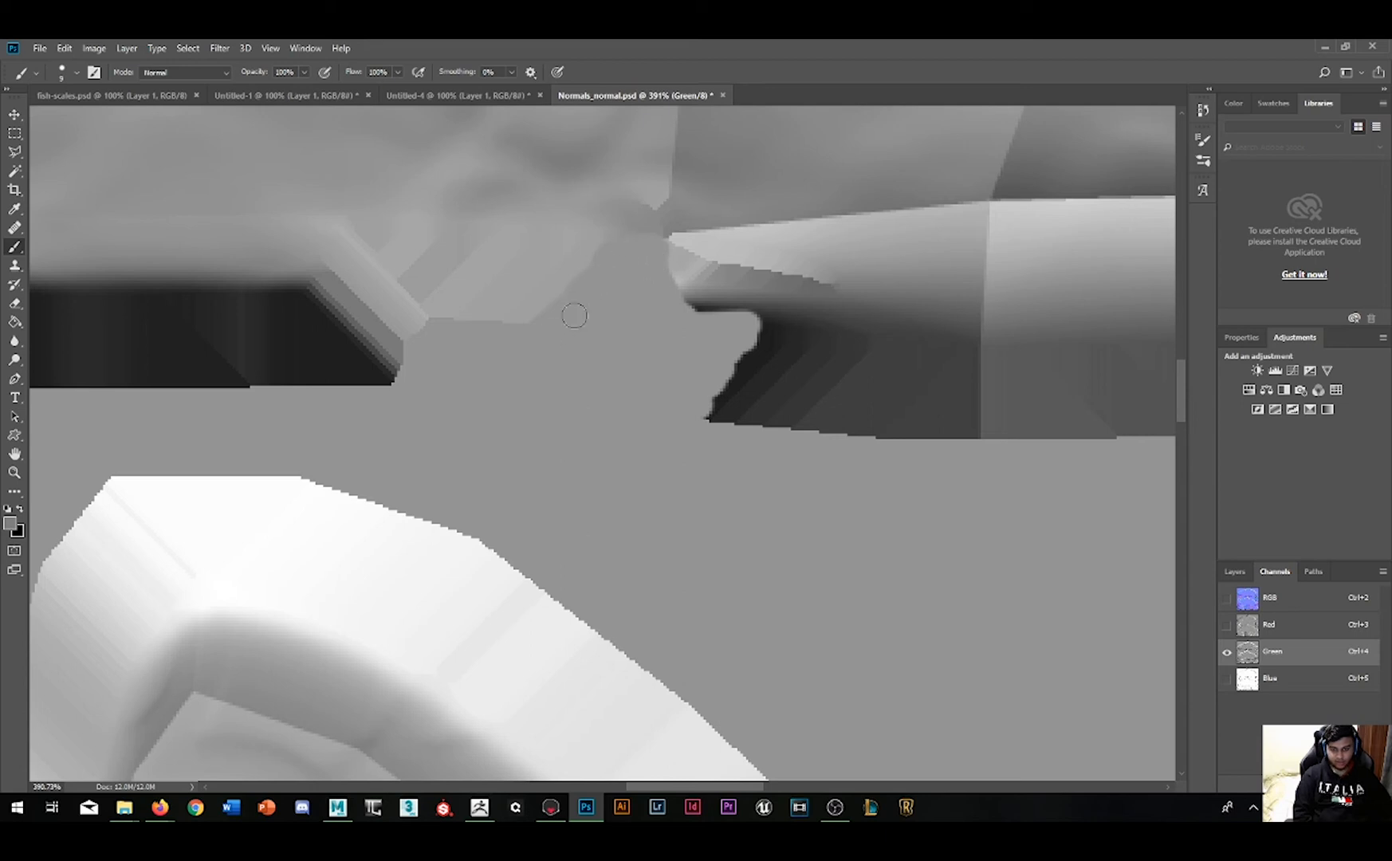
Step: Paint the sampled near-white over the same artifact area in the Blue channel
left_click(1292, 682)
left_click(537, 230)
left_click(513, 296, "shift")
key("ctrl+z")
key("ctrl+alt+z")
left_click(534, 239, "alt")
mouse_move(643, 227)
left_mouse_down()
mouse_move(597, 288)
mouse_move(746, 360)
mouse_move(699, 425)
mouse_move(739, 397)
mouse_move(683, 414)
mouse_move(638, 383)
mouse_move(633, 432)
mouse_move(637, 326)
mouse_move(575, 346)
mouse_move(575, 292)
left_mouse_up()
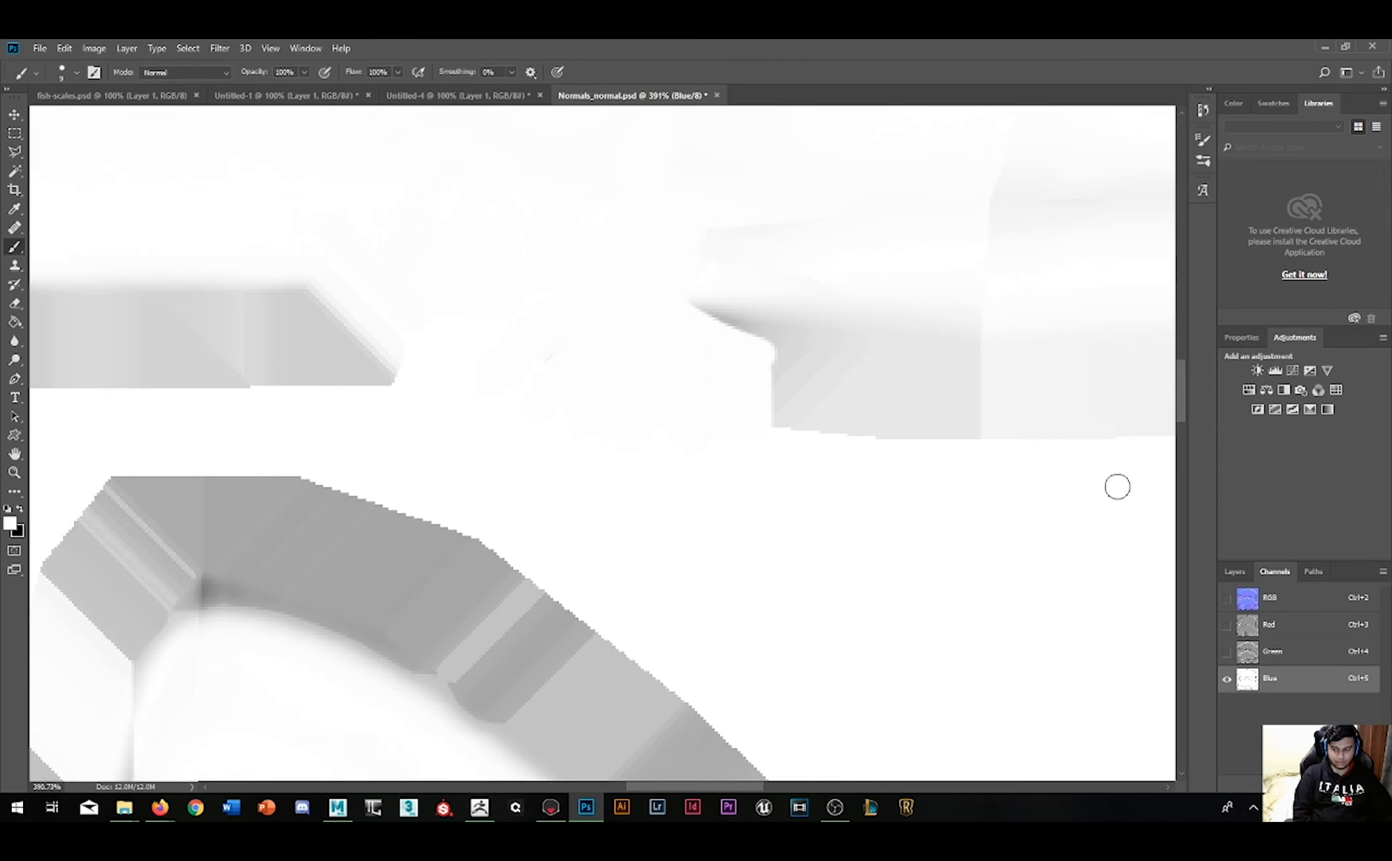
Step: Return to the RGB composite and add a new layer, with the flat background blue sampled as the brush colour
left_click(1276, 596)
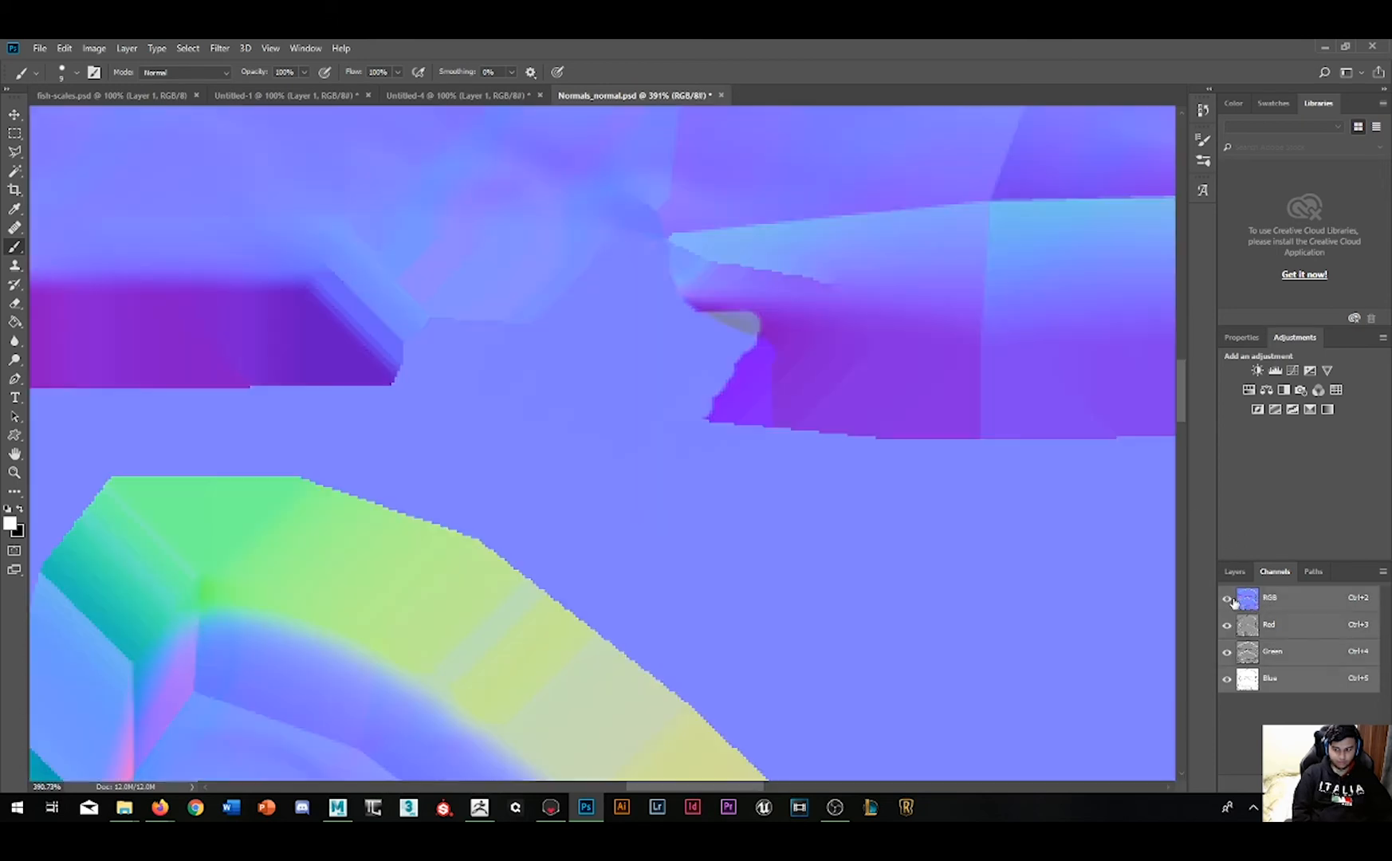
scroll(810, 385, "down", 5, "alt")
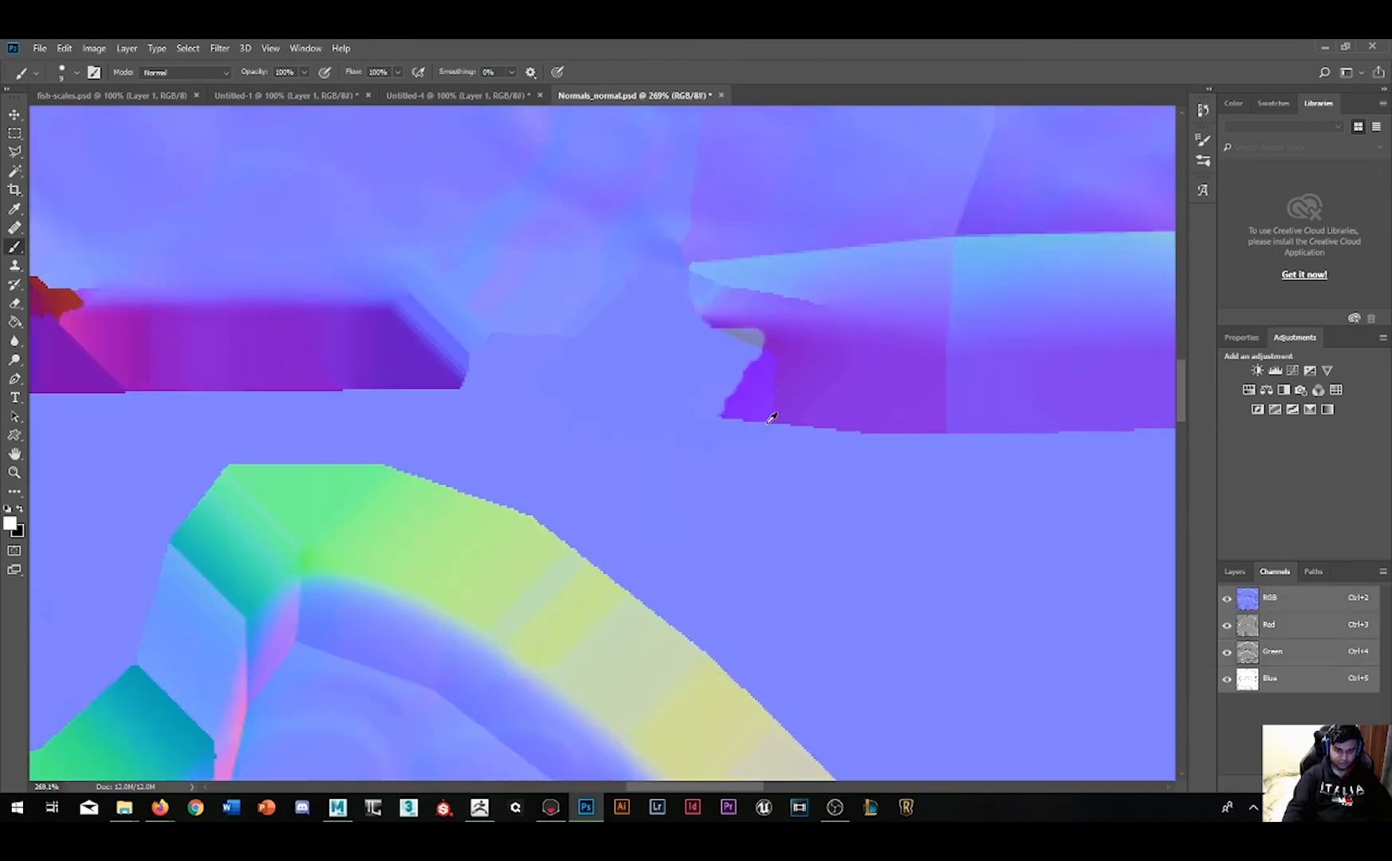
scroll(895, 413, "down", 4, "alt")
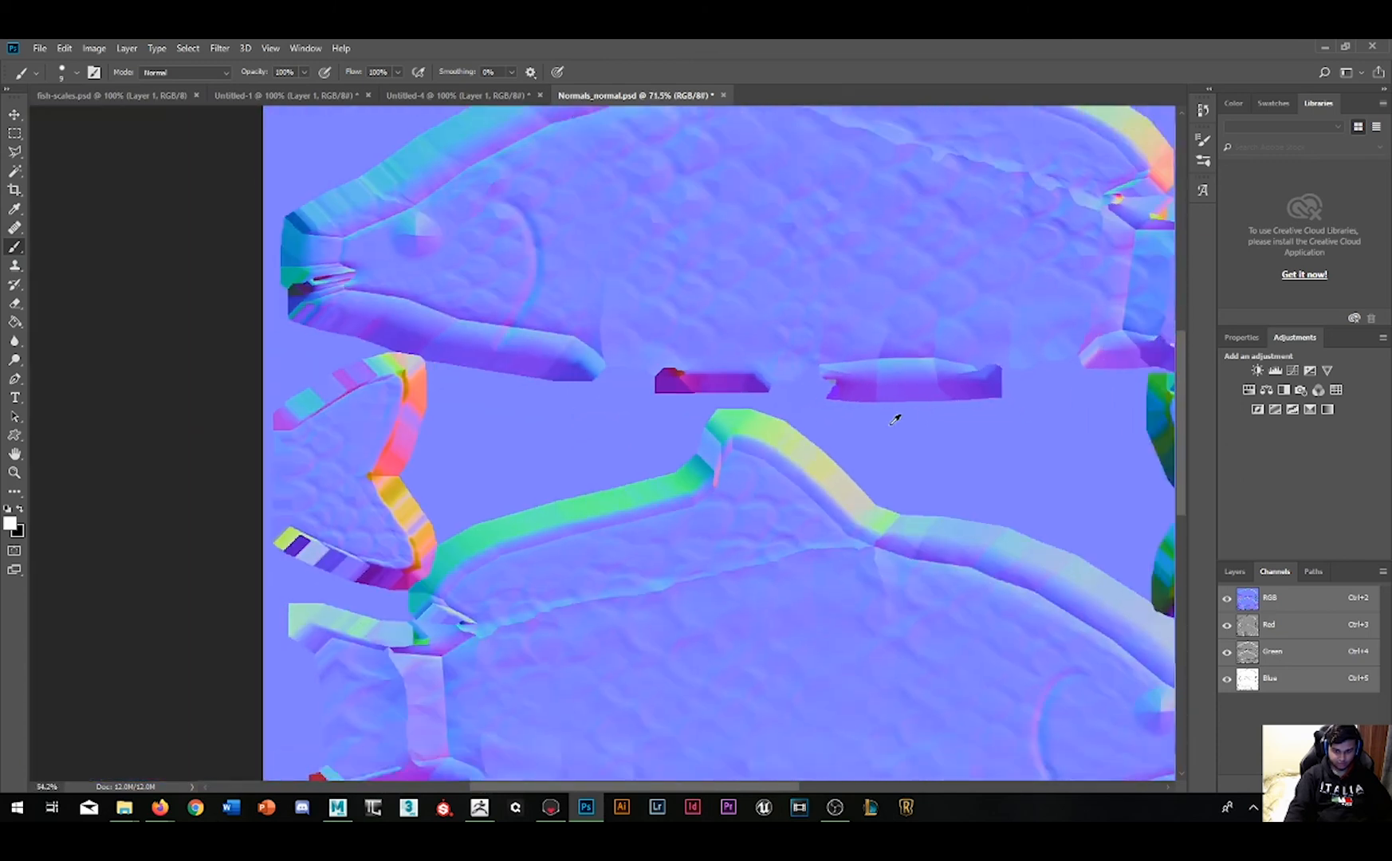
scroll(861, 432, "up", 2, "alt")
scroll(534, 415, "up", 2, "alt")
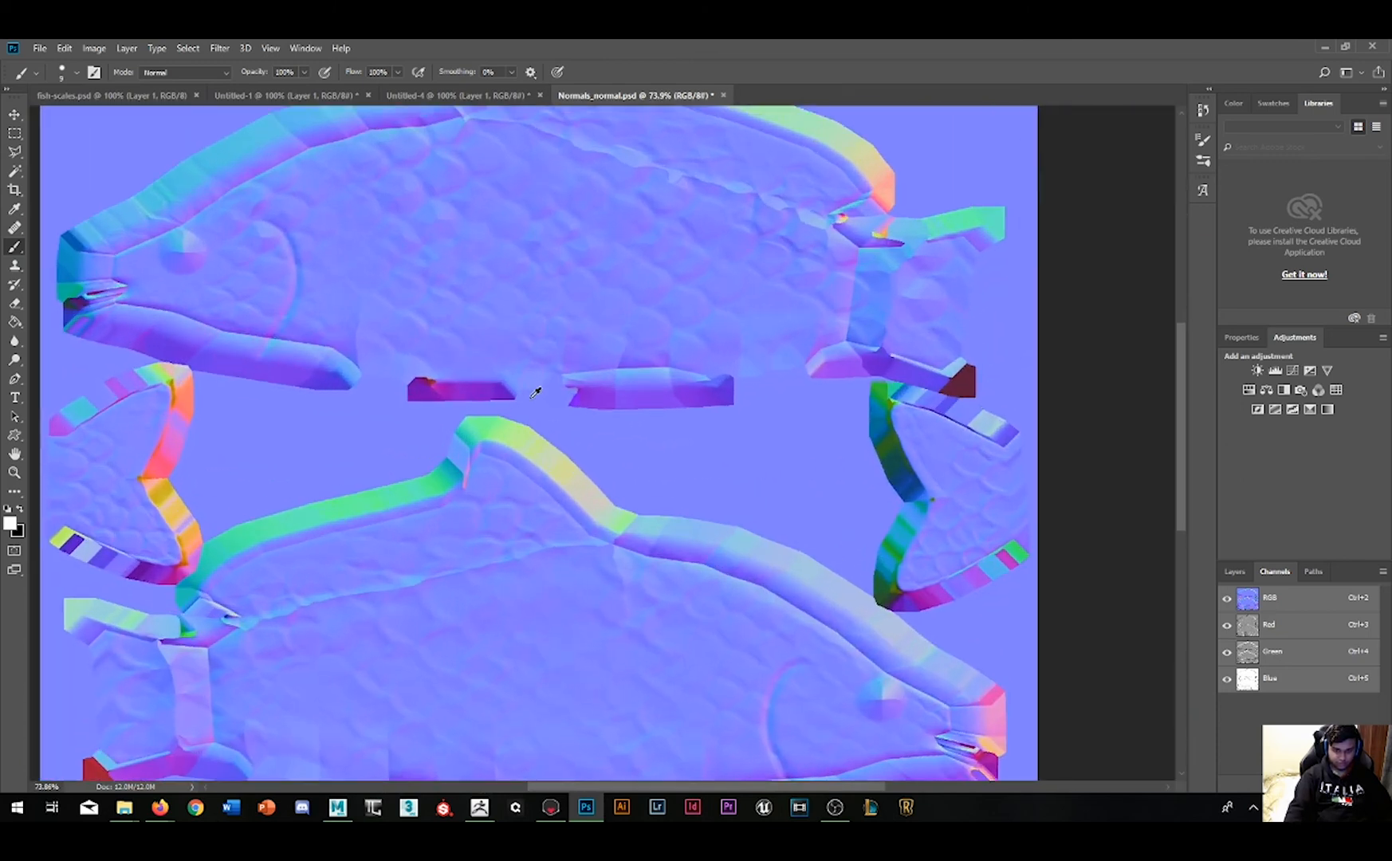
left_click(1234, 572)
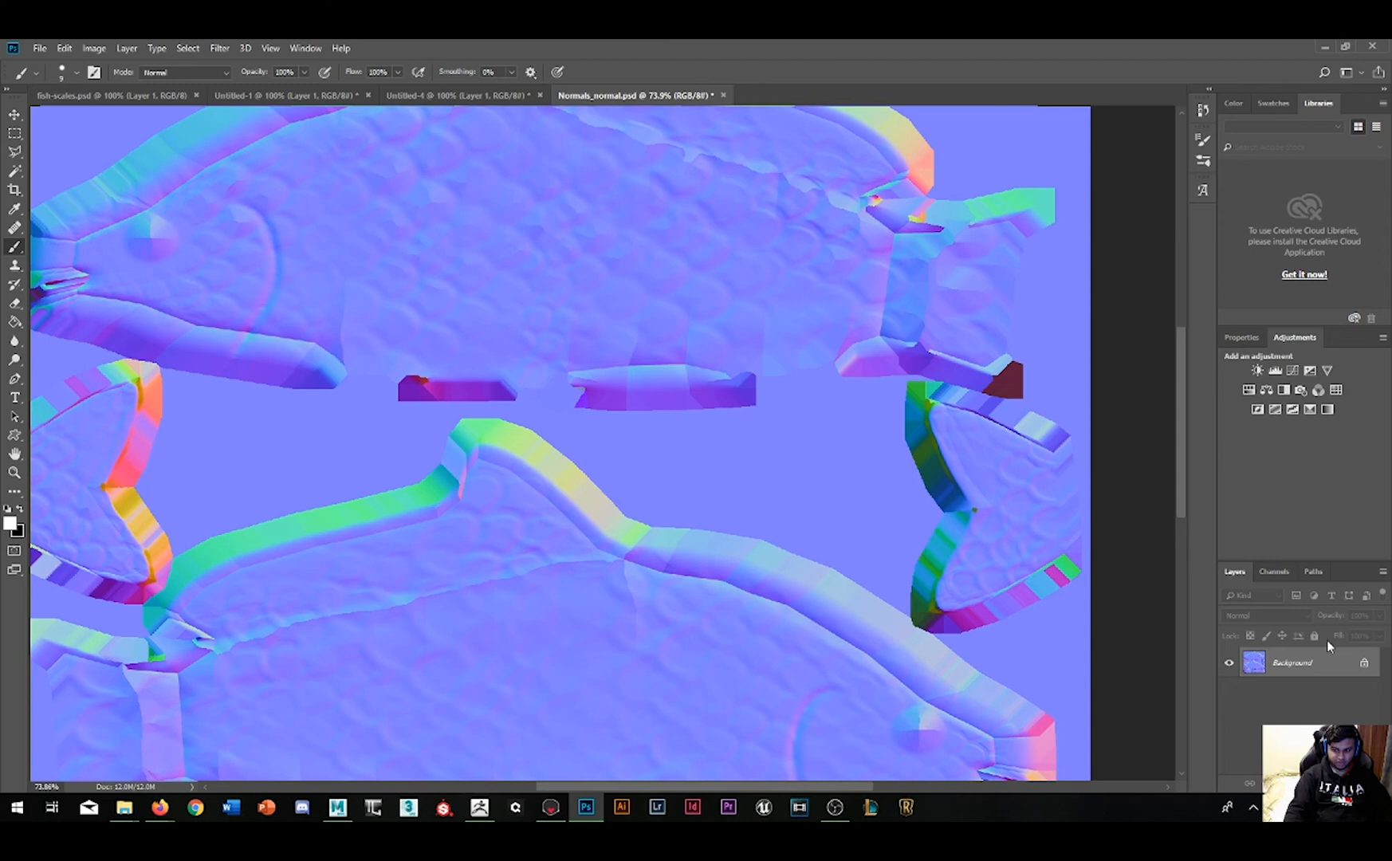
key("ctrl+shift+alt+n")
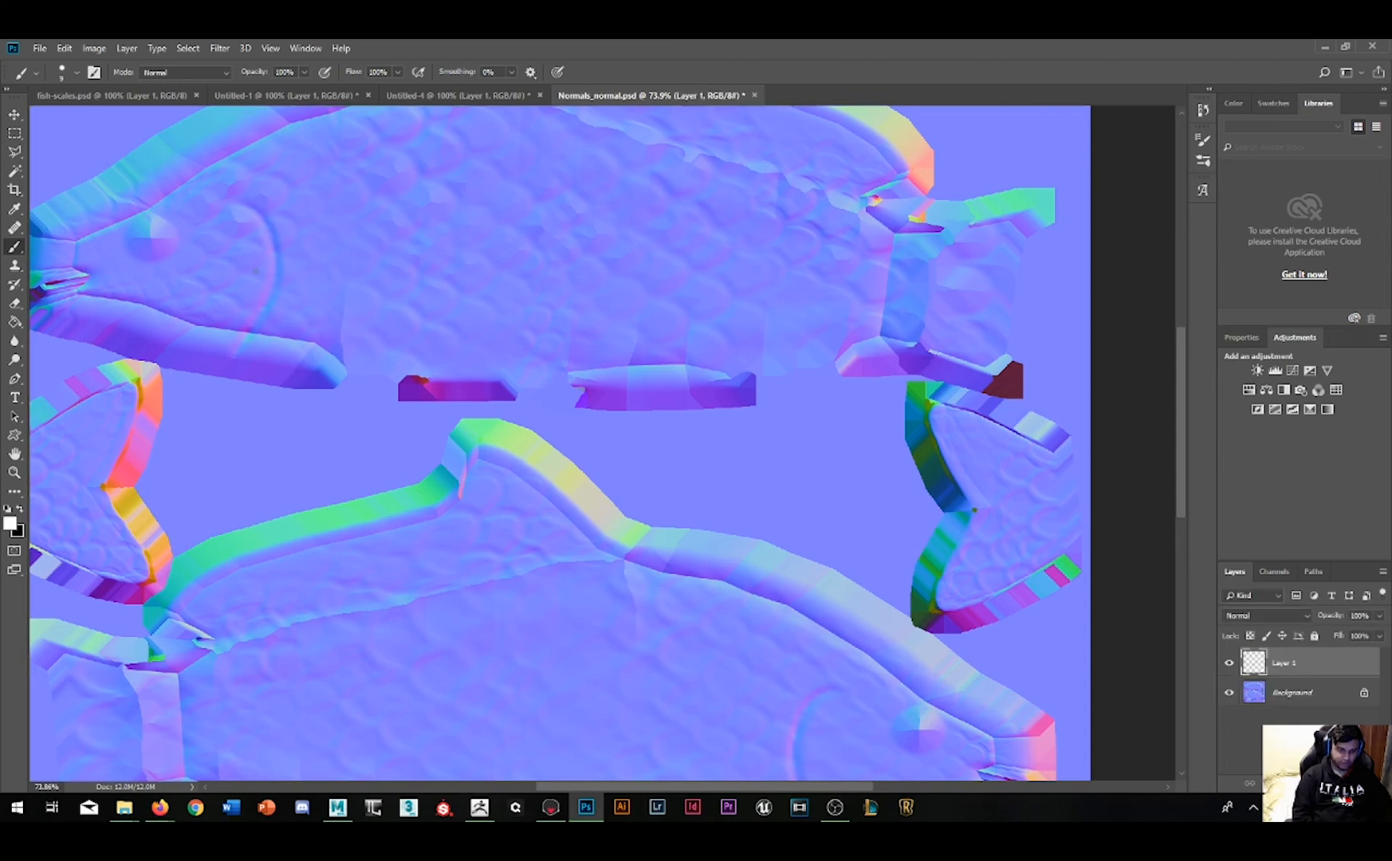
left_click(381, 434, "alt")
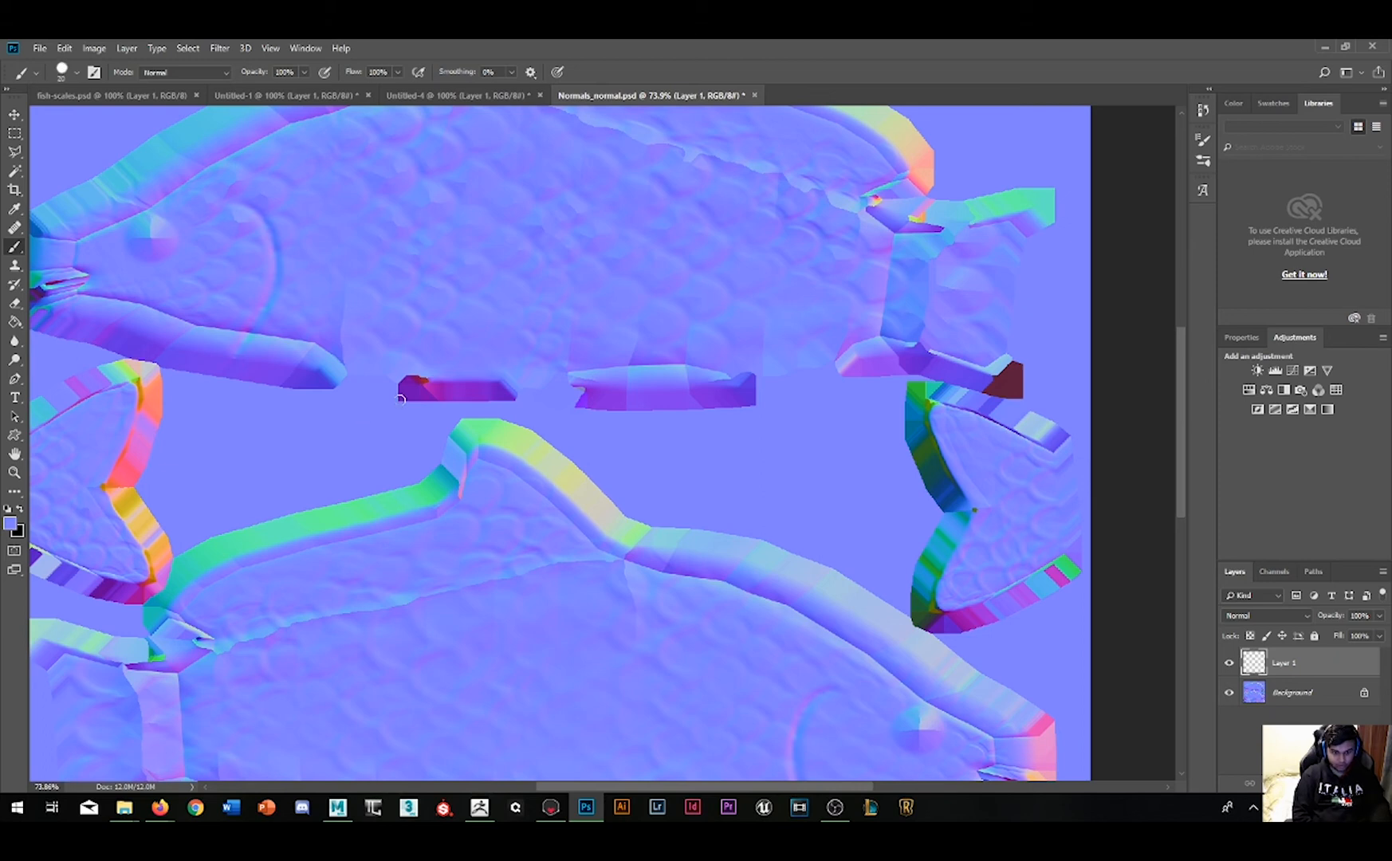
key("m")
left_click_drag(377, 431, 506, 396)
key("ctrl+d")
key("ctrl+s")
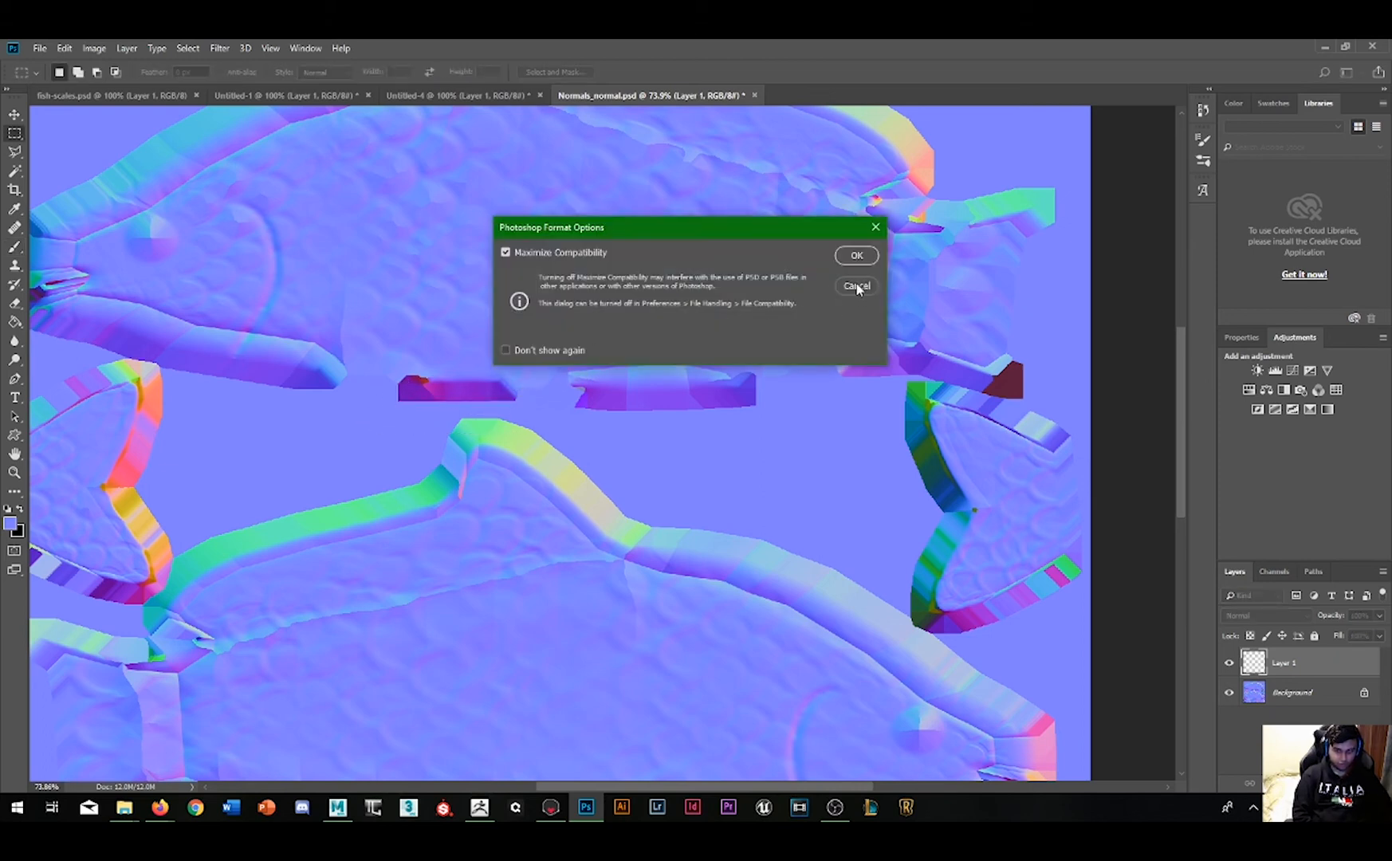
left_click(856, 286)
Step: Brush the flat blue over the strips below the upper fish, its dark red tail tip and the right tail fin's coloured border
key("b")
left_click_drag(402, 392, 781, 397)
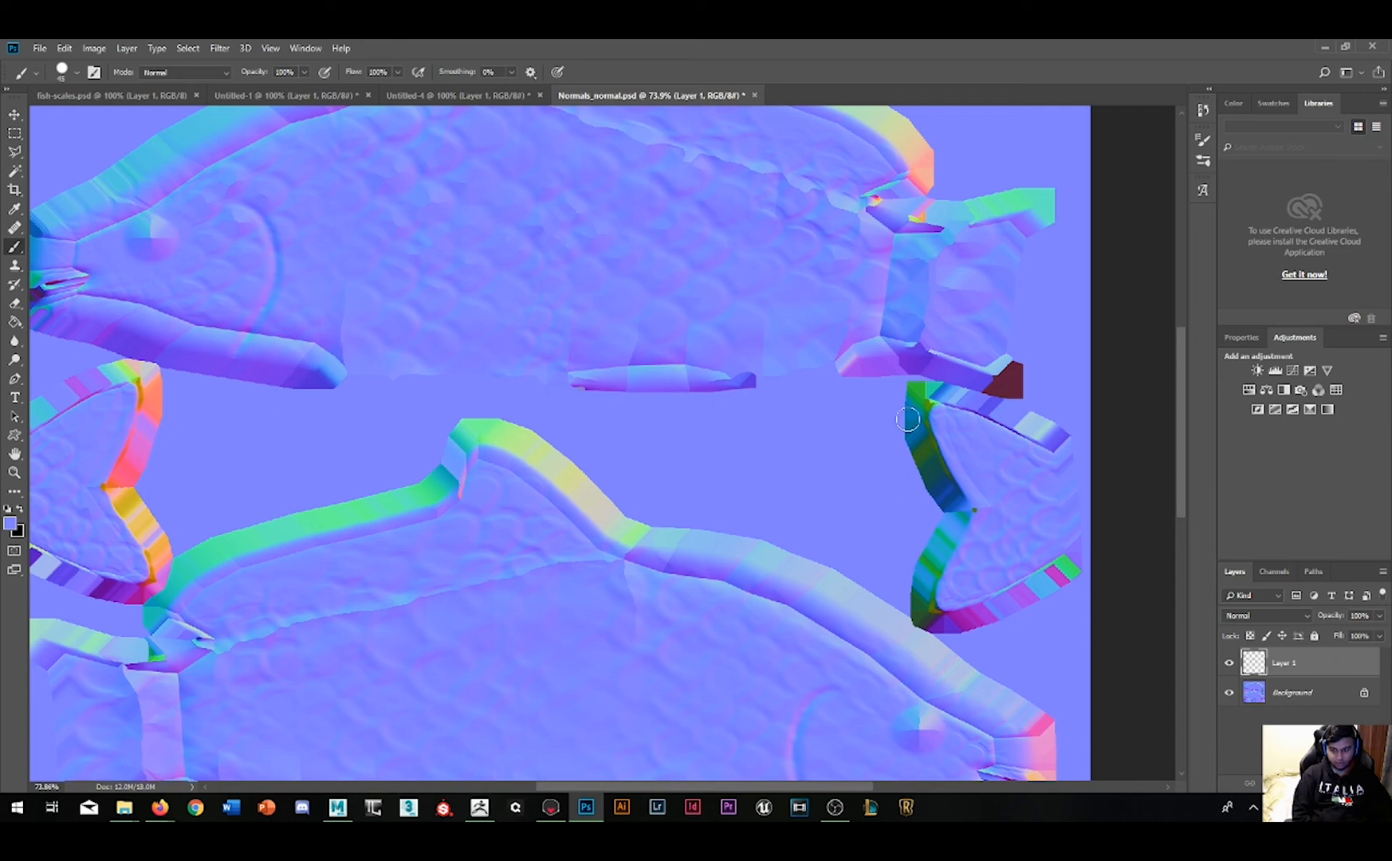
mouse_move(1043, 429)
left_mouse_down()
mouse_move(941, 392)
mouse_move(917, 446)
mouse_move(931, 450)
mouse_move(945, 520)
mouse_move(920, 613)
mouse_move(1048, 590)
mouse_move(1069, 558)
left_mouse_up()
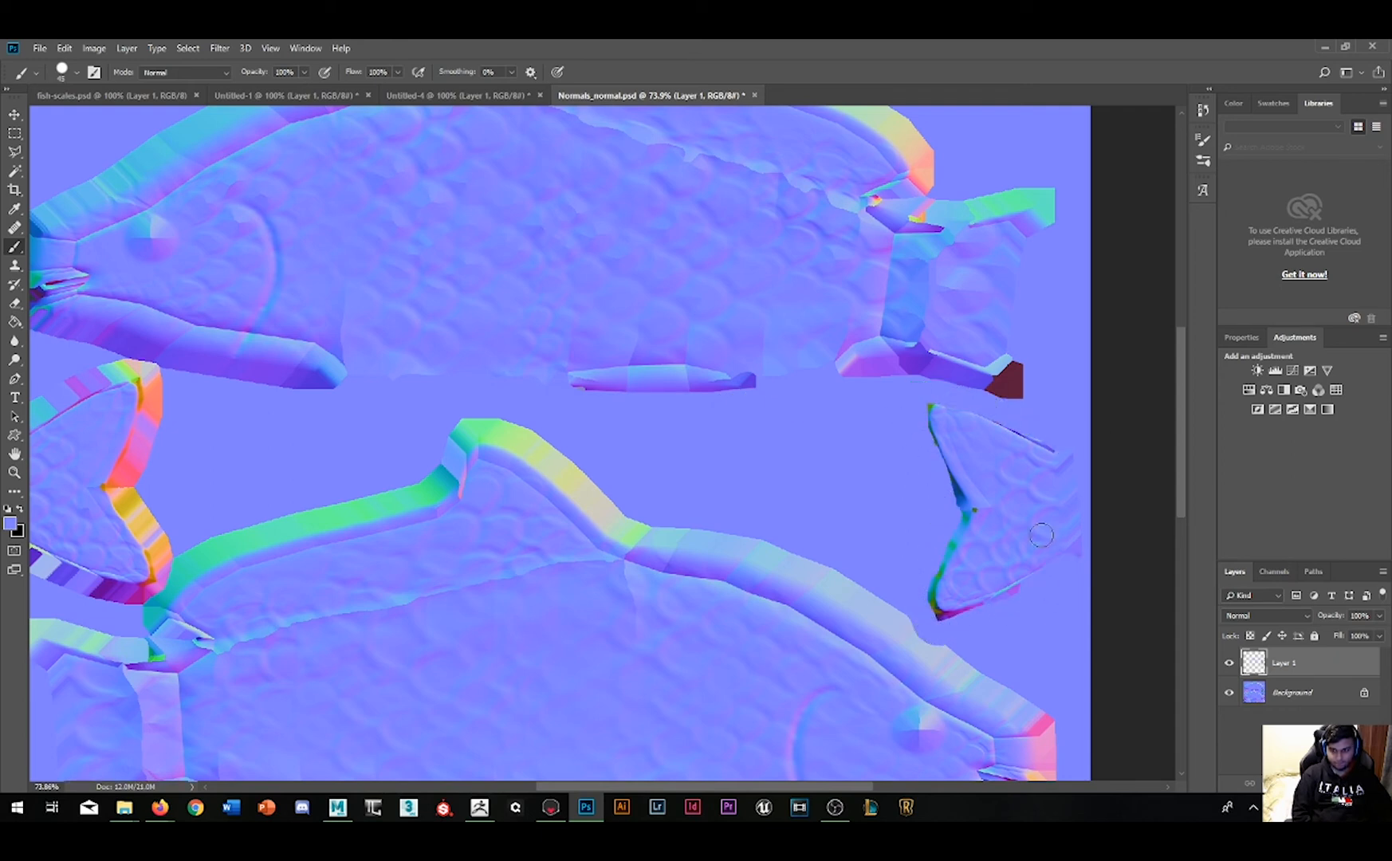
left_click_drag(1018, 390, 992, 373)
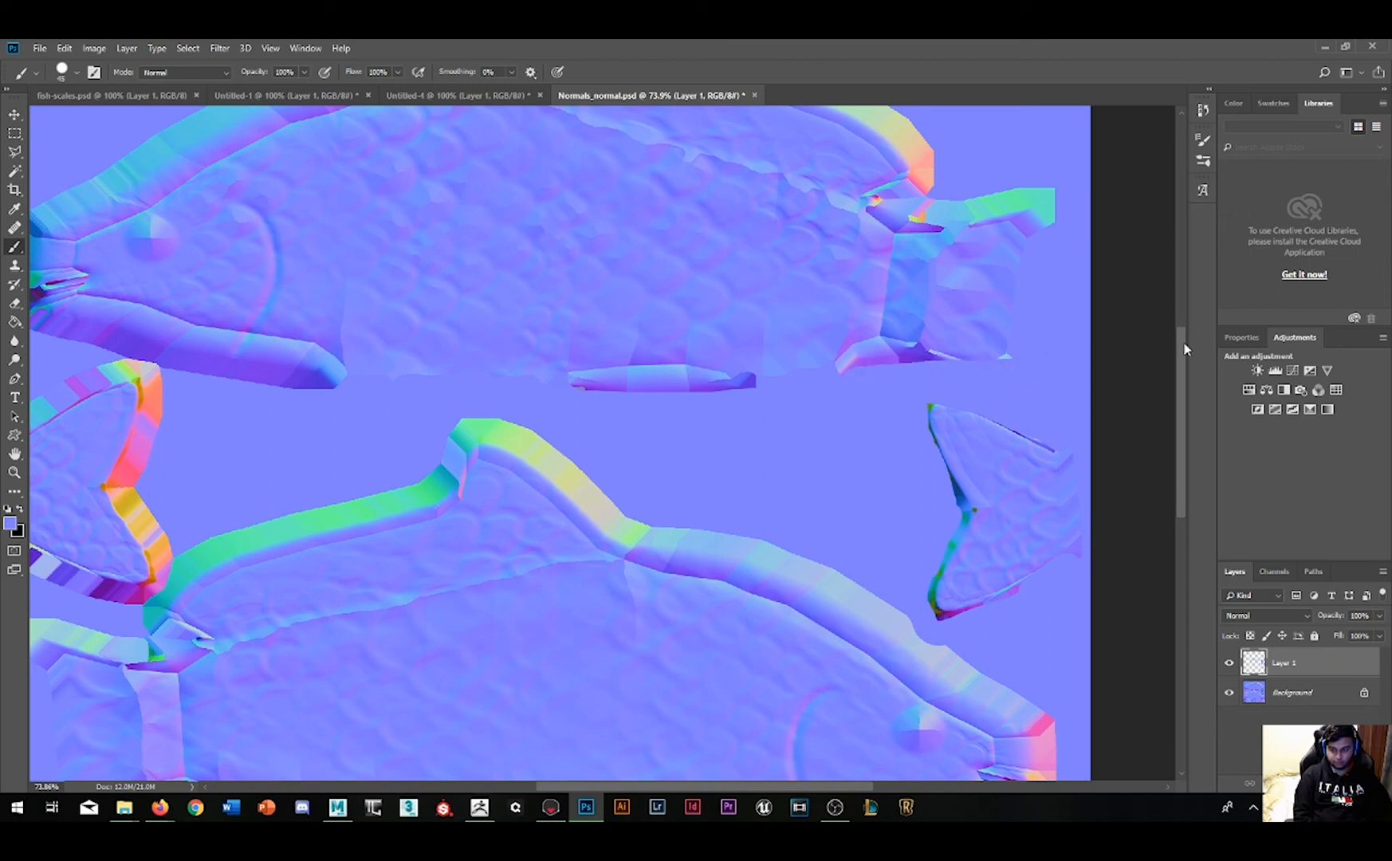
Step: Brush the flat blue over the coloured border along the upper fish's dorsal fin and back
scroll(1188, 291, "up", 2)
scroll(1189, 294, "up", 2)
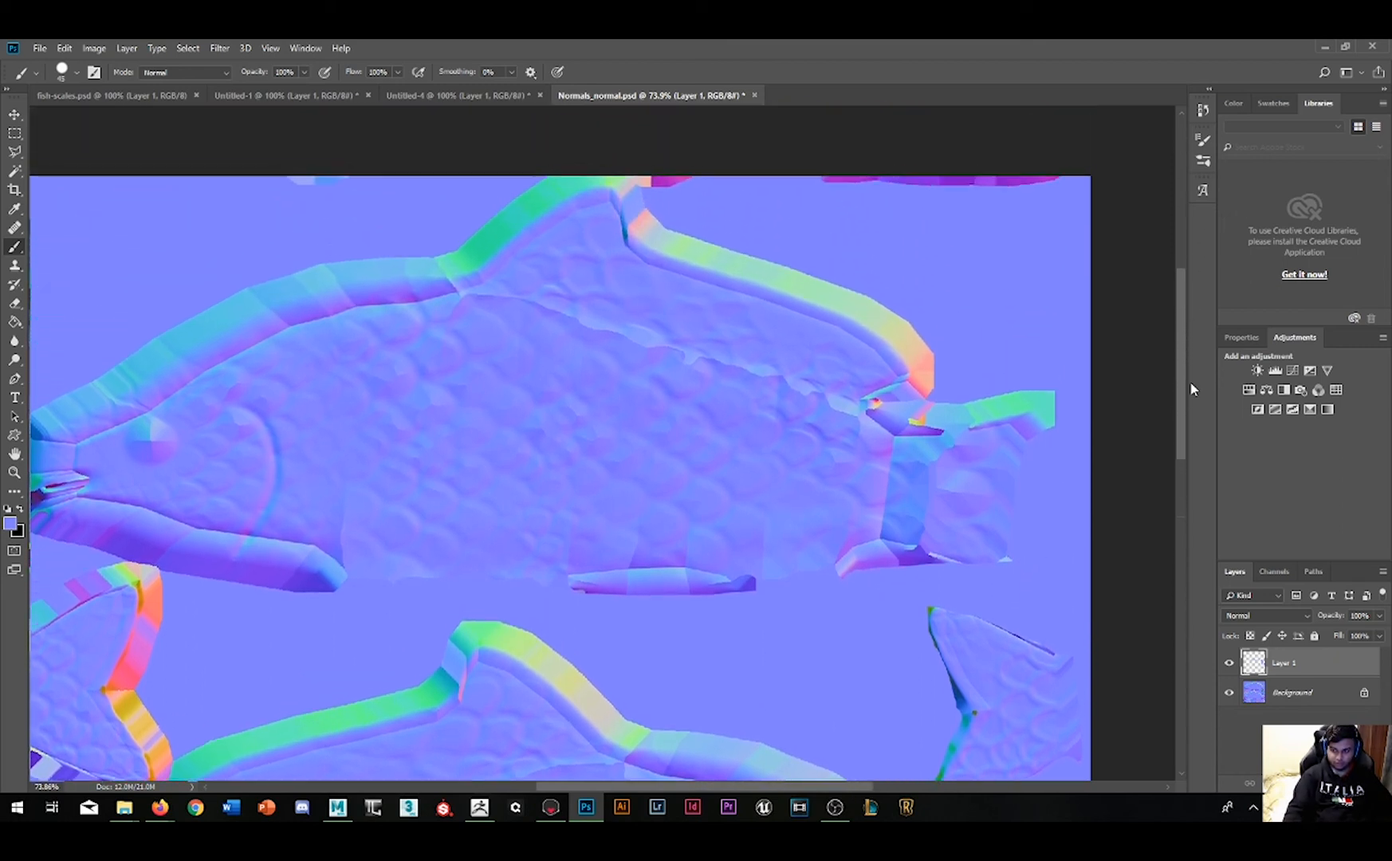
left_click_drag(1184, 381, 1185, 349)
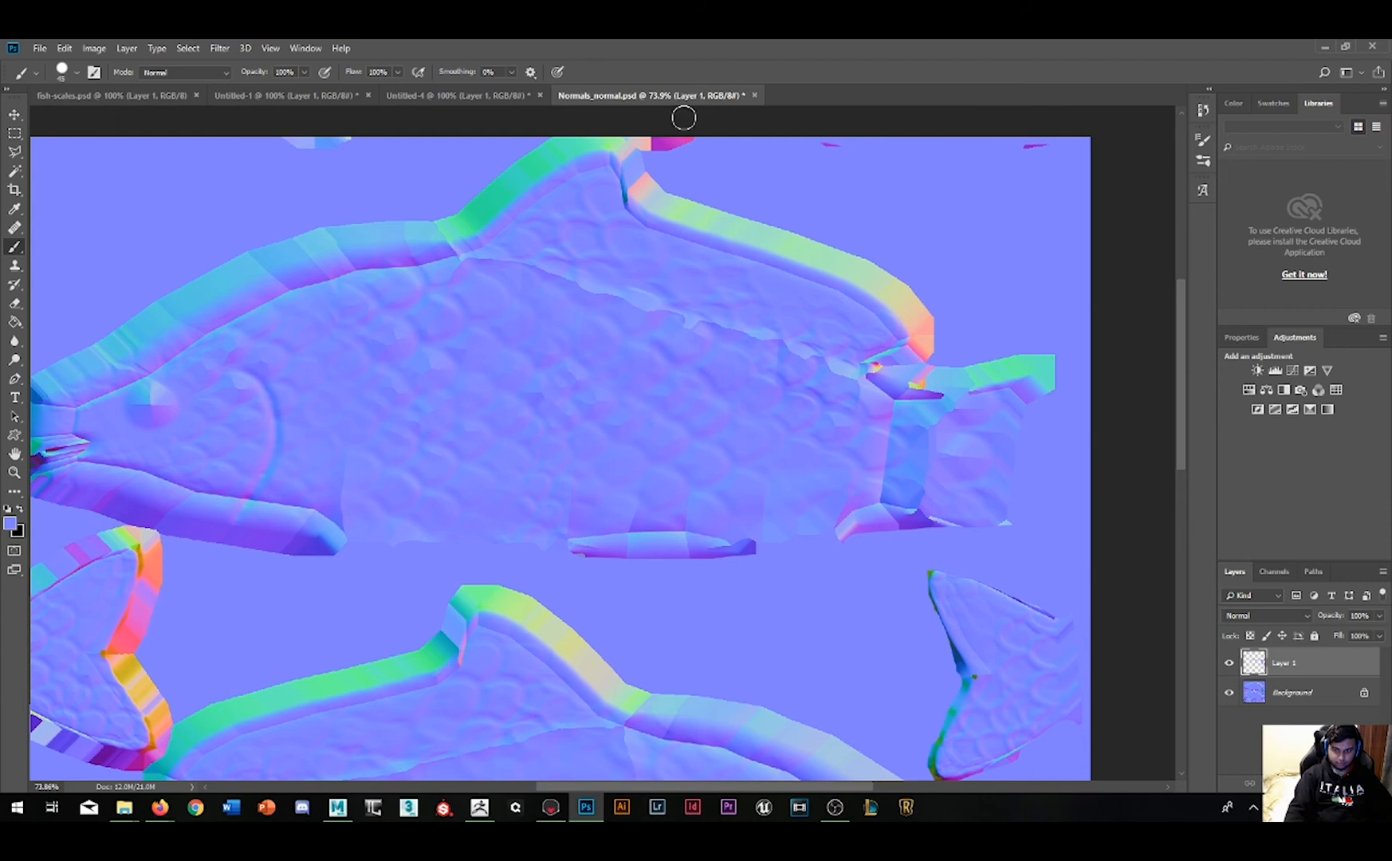
mouse_move(768, 231)
left_mouse_down()
mouse_move(831, 246)
mouse_move(909, 299)
mouse_move(909, 365)
mouse_move(1044, 374)
mouse_move(974, 377)
left_mouse_up()
mouse_move(755, 249)
left_mouse_down()
mouse_move(630, 180)
mouse_move(622, 148)
mouse_move(542, 160)
mouse_move(485, 209)
mouse_move(295, 239)
mouse_move(159, 303)
left_mouse_up()
Step: Brush the flat blue over the remaining coloured border around the upper fish's head, snout and belly
scroll(359, 335, "down", 1, "alt")
scroll(342, 350, "up", 3, "alt")
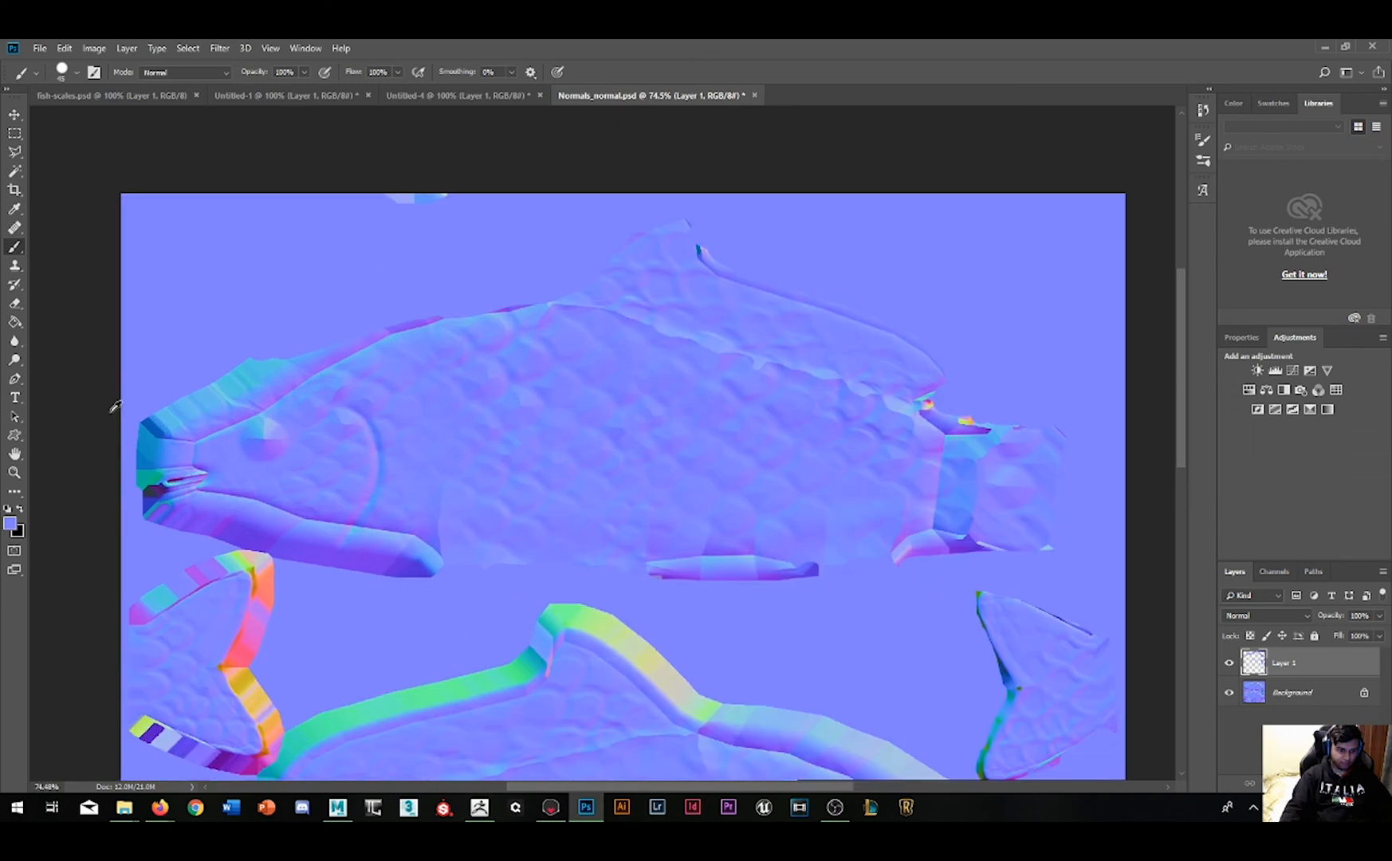
mouse_move(275, 399)
left_mouse_down()
mouse_move(558, 288)
mouse_move(677, 271)
left_mouse_up()
mouse_move(165, 435)
left_mouse_down()
mouse_move(159, 506)
mouse_move(173, 486)
mouse_move(220, 498)
mouse_move(205, 563)
left_mouse_up()
mouse_move(270, 547)
left_mouse_down()
mouse_move(358, 613)
mouse_move(470, 597)
mouse_move(486, 627)
mouse_move(487, 586)
left_mouse_up()
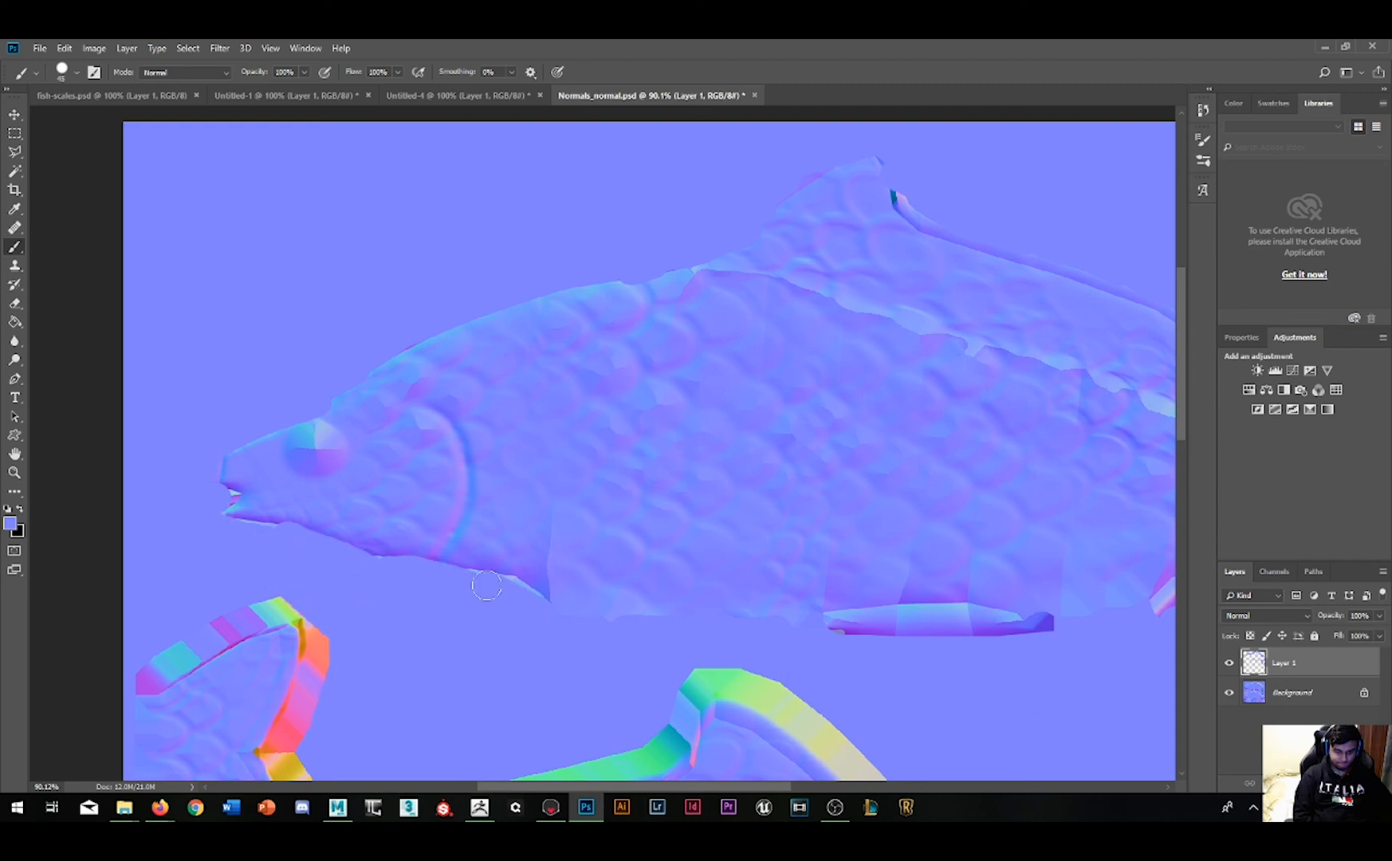
Step: Save the normal map PSD with Maximize Compatibility enabled
scroll(610, 330, "down", 3, "alt")
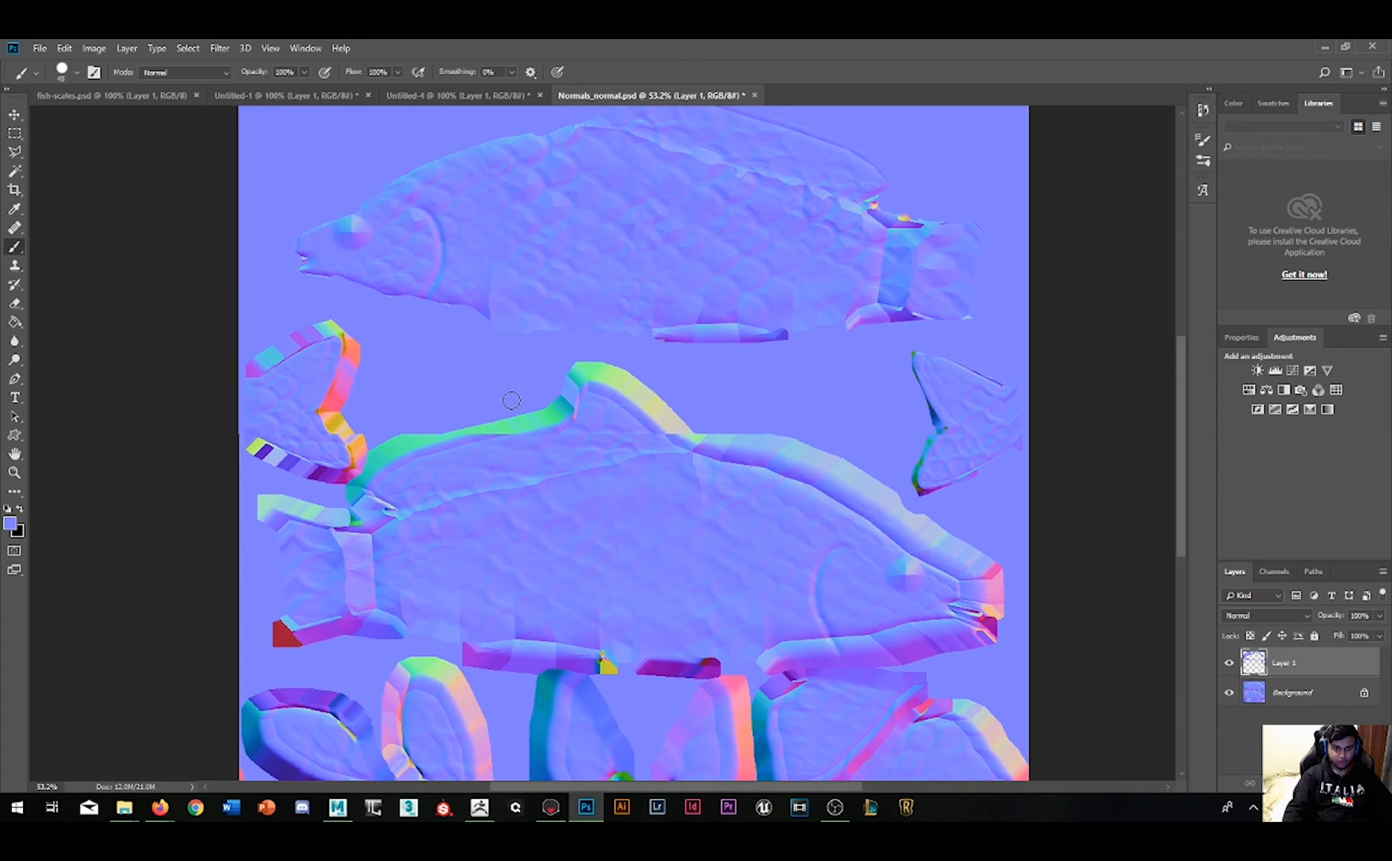
key("ctrl+s")
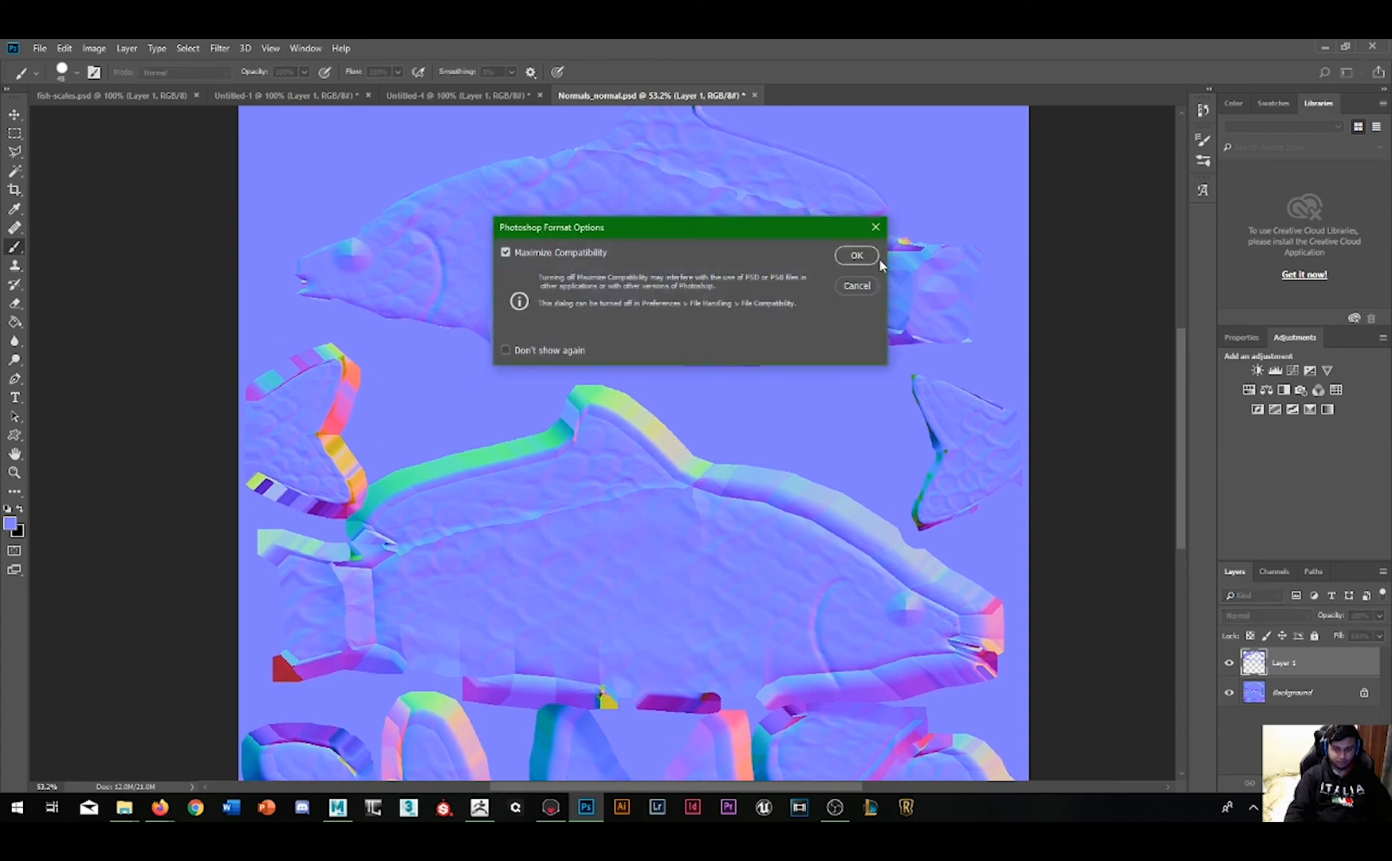
left_click(856, 256)
Step: Switch to Marmoset Toolbag and inspect the fish's back, head and side with the updated normal map
left_click(556, 811)
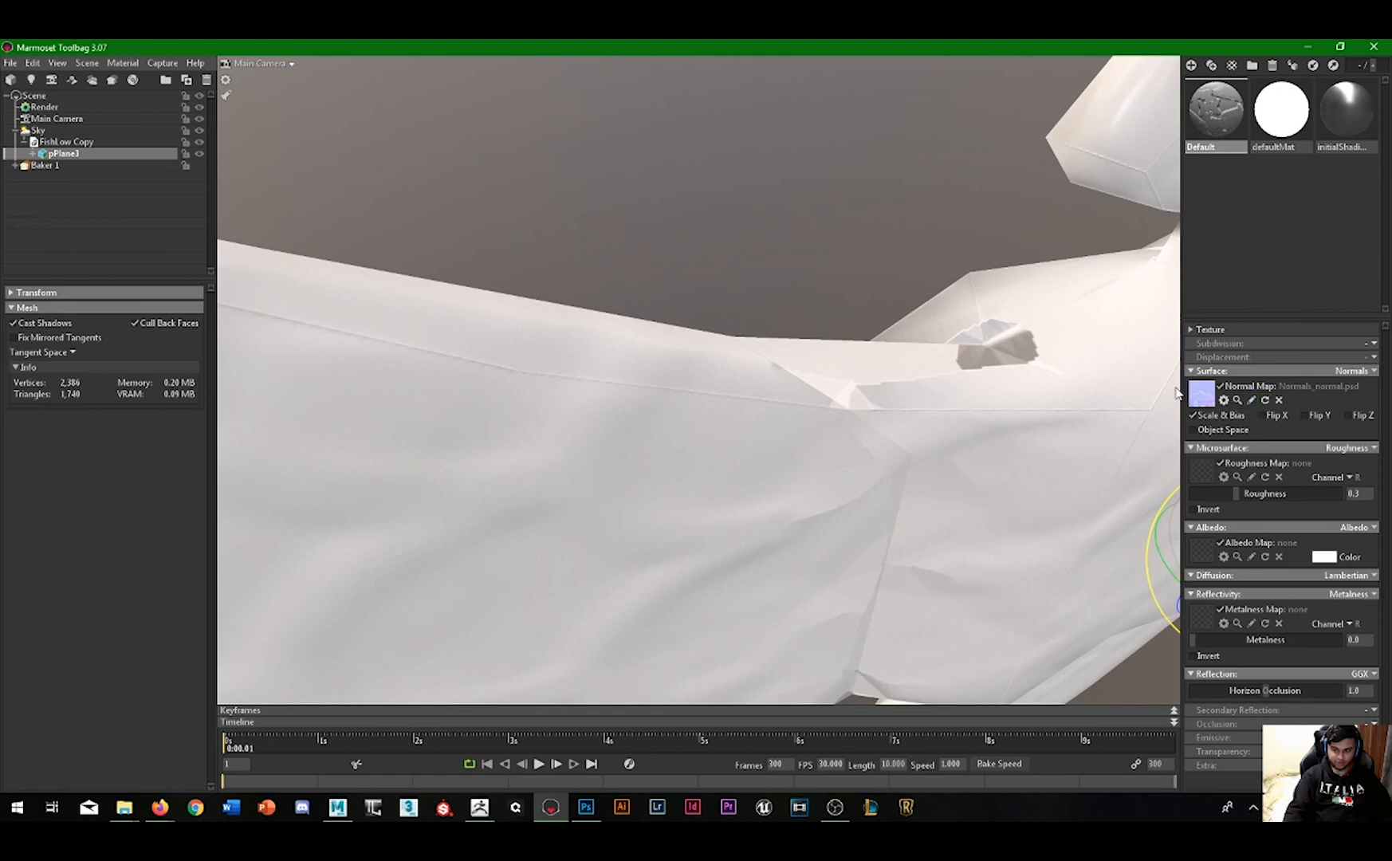
scroll(864, 410, "down", 4)
left_click_drag(863, 423, 957, 359)
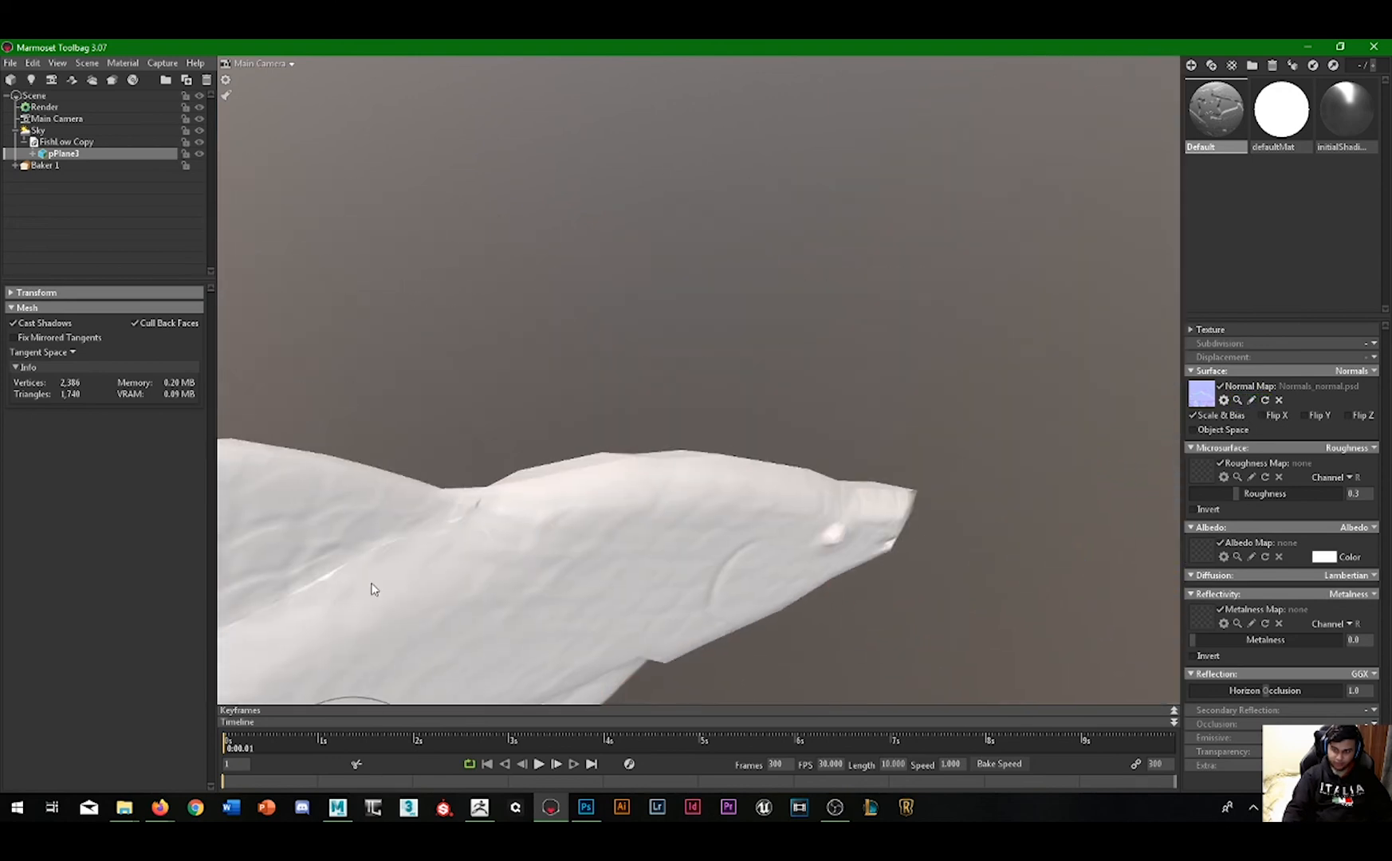
left_click(696, 510)
left_click_drag(696, 510, 726, 370)
left_click_drag(752, 305, 712, 500)
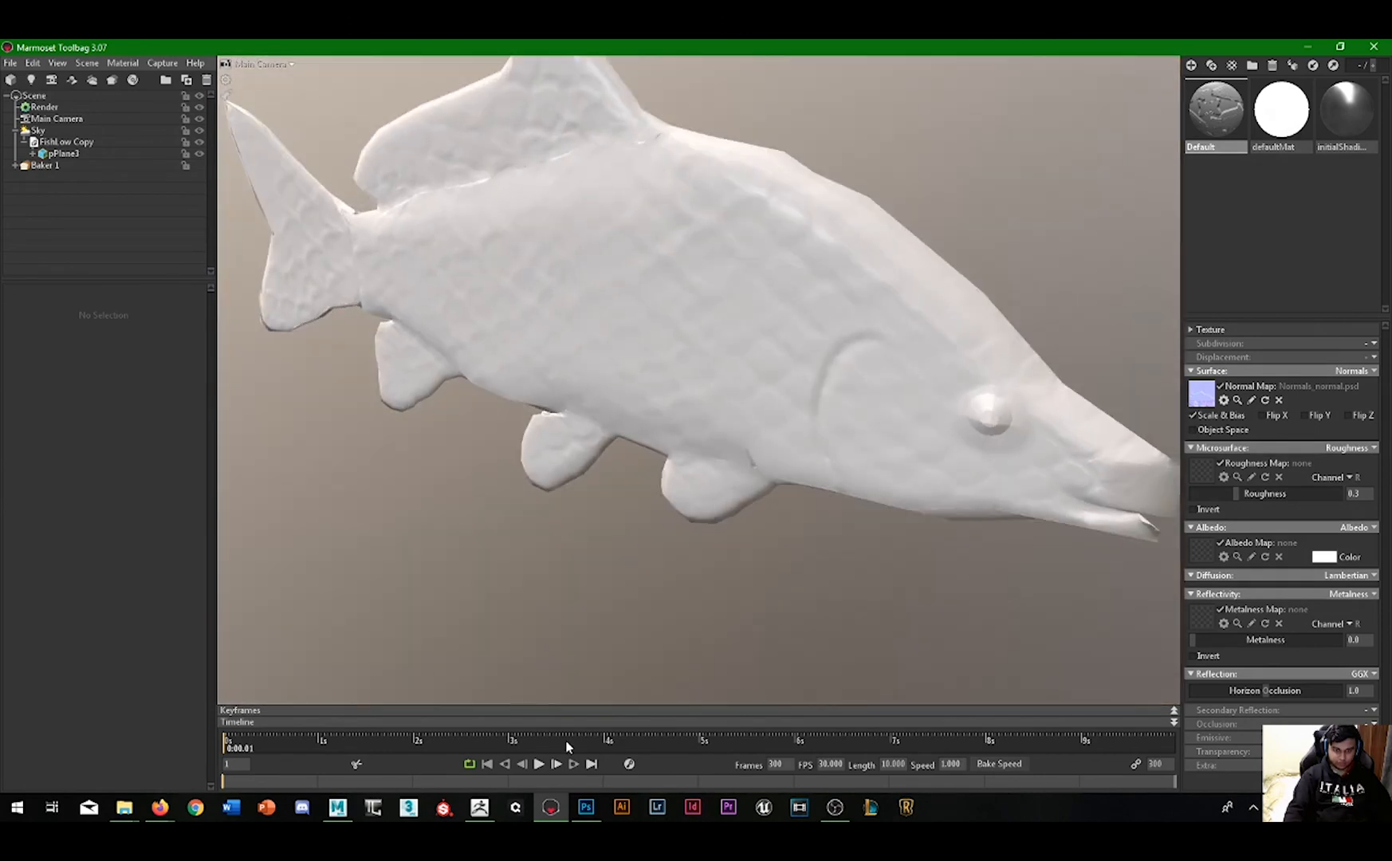
Step: Switch to Photoshop and save the normal map with the borders of all its pieces painted over
left_click(586, 806)
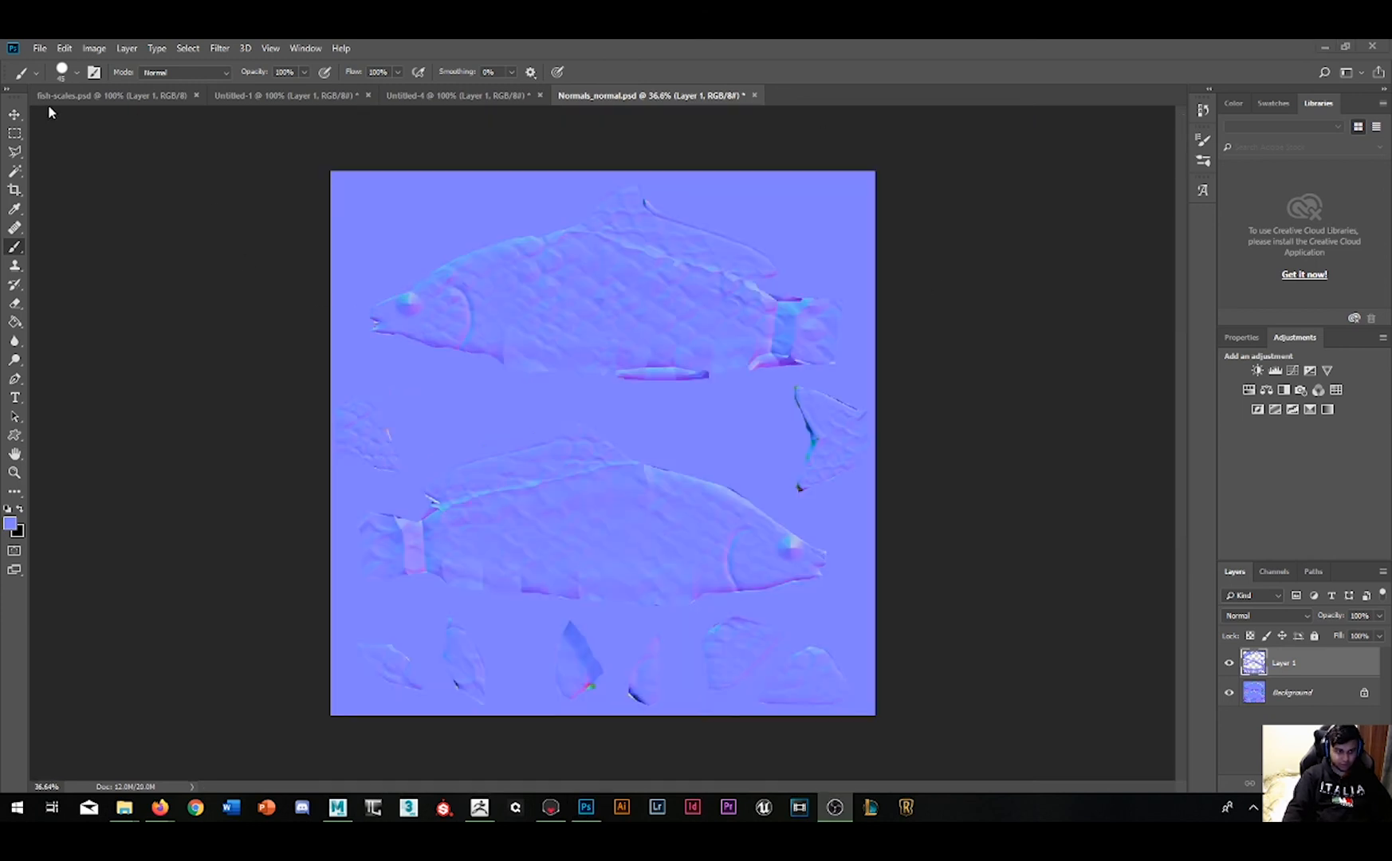
left_click(17, 123)
key("ctrl+s")
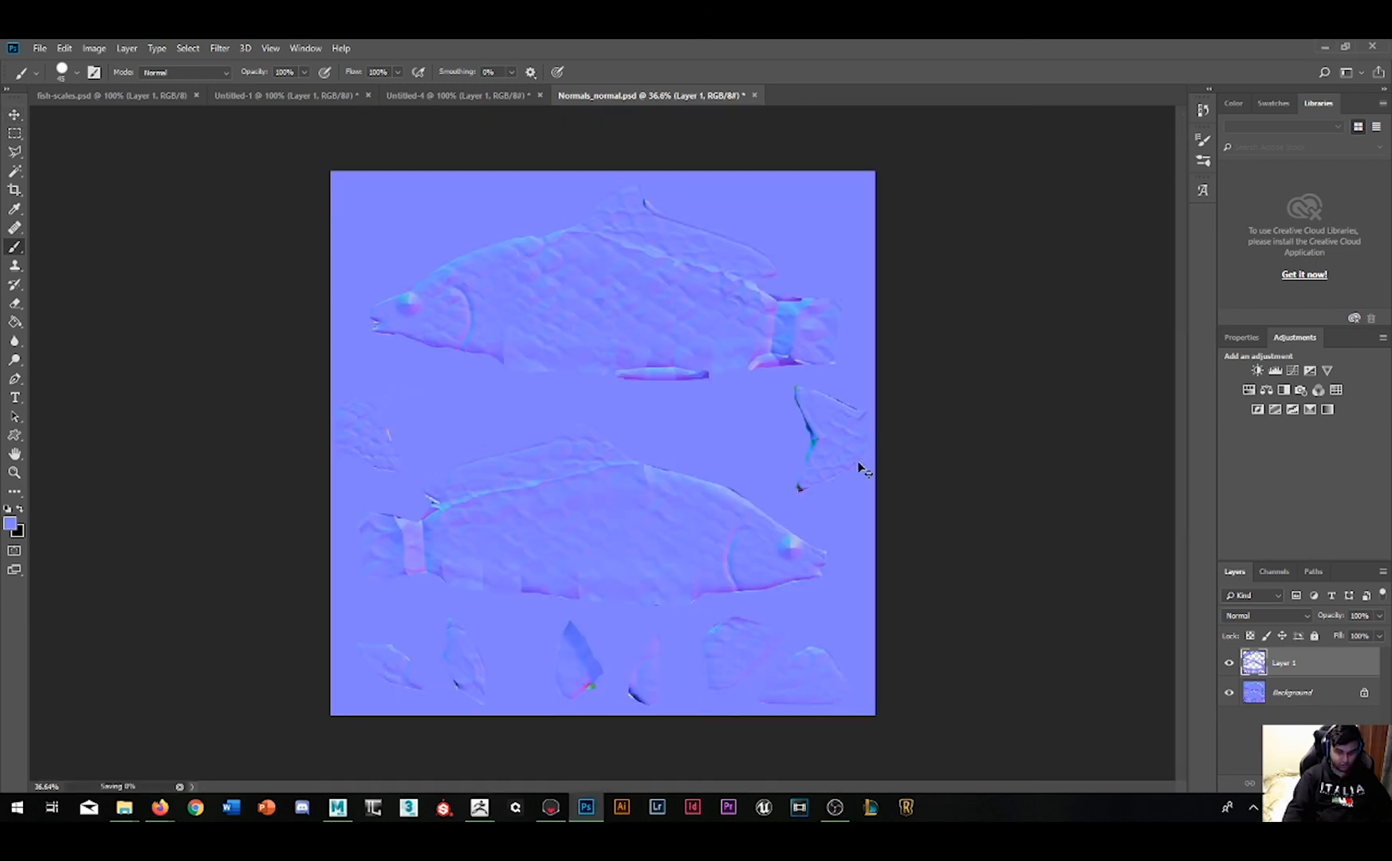
Step: Switch to Marmoset Toolbag and examine the fish's mouth, lower fins and whole body from both sides
left_click(559, 808)
left_click_drag(811, 547, 873, 416)
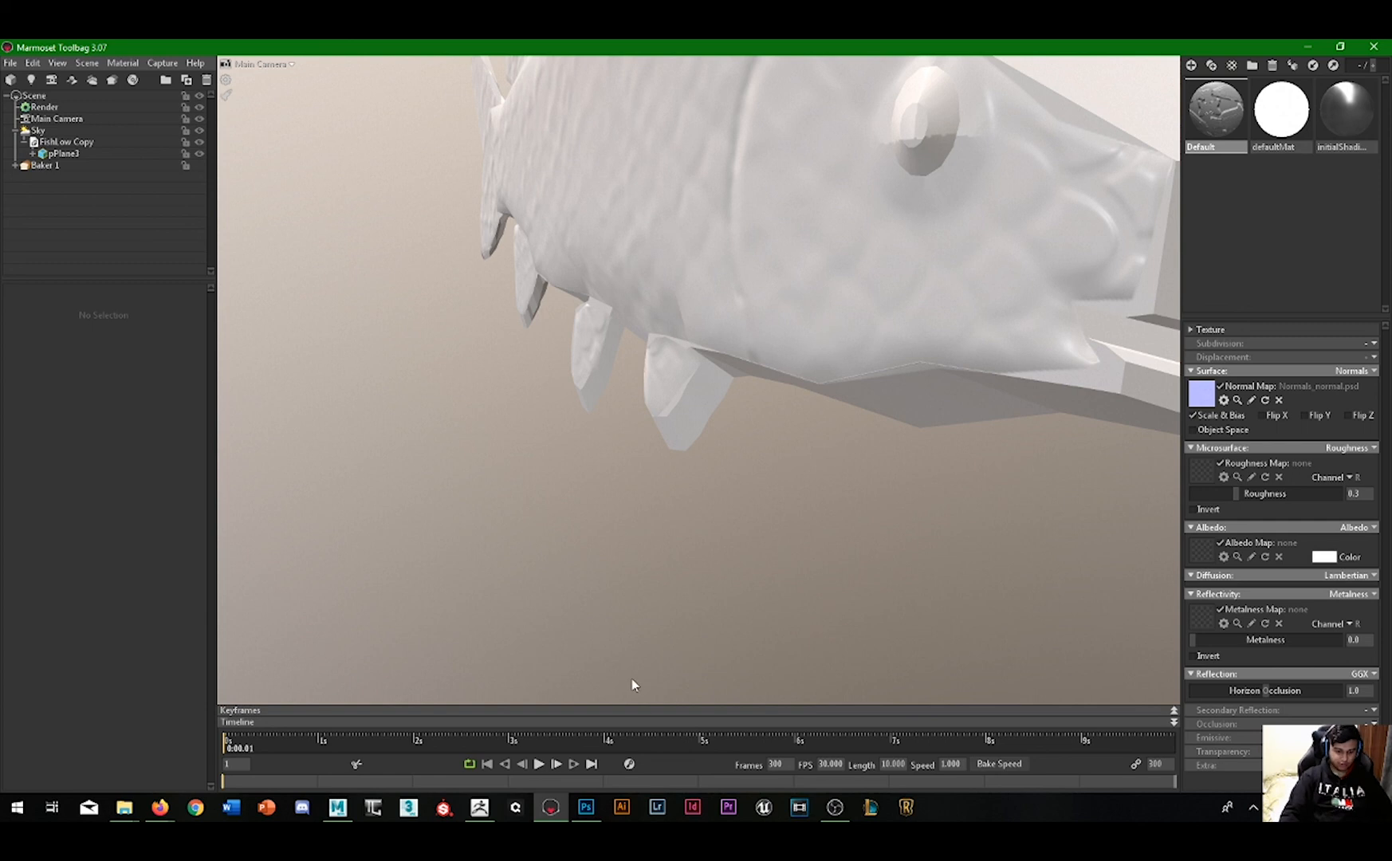
mouse_move(551, 811)
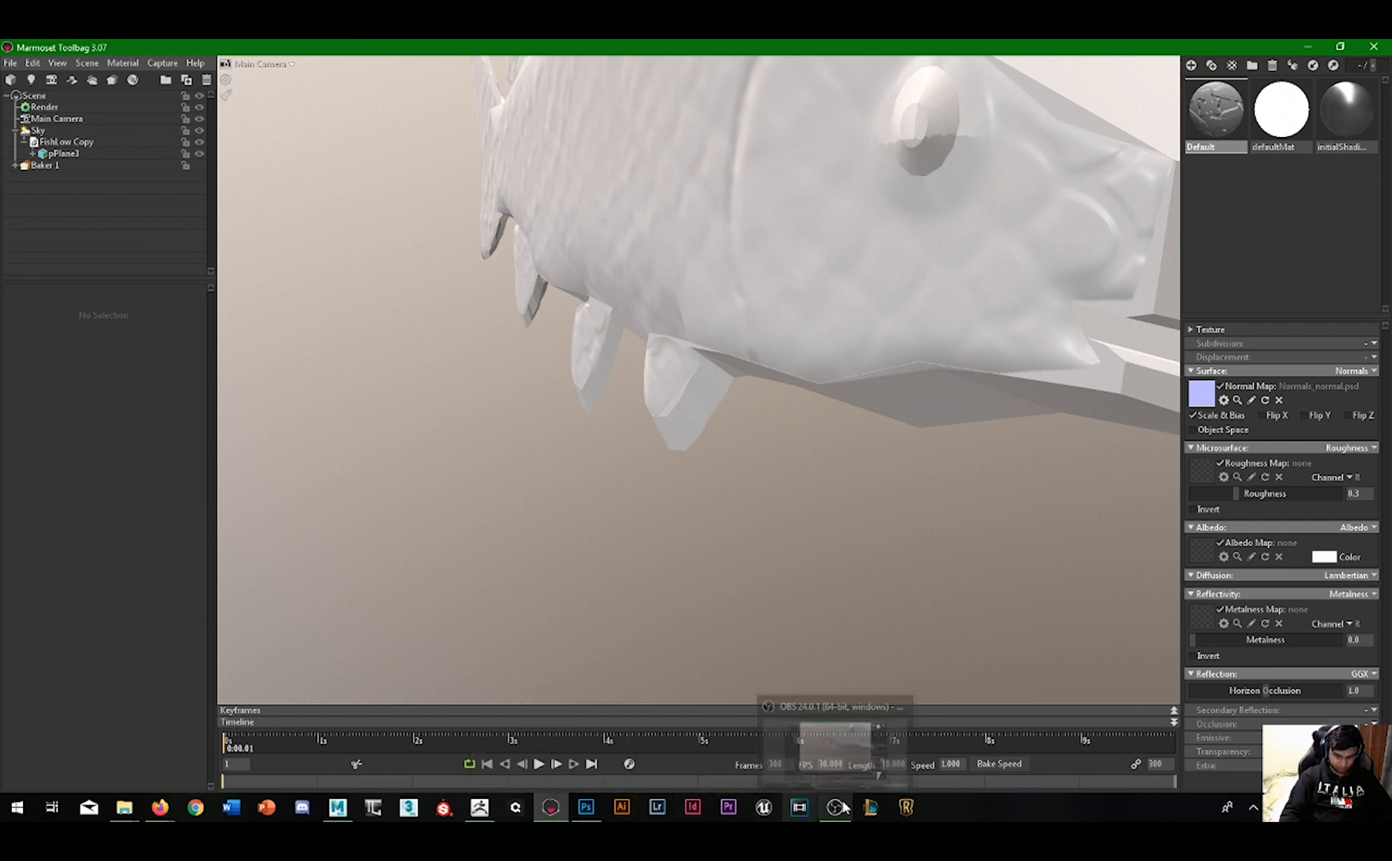
scroll(573, 375, "up", 2)
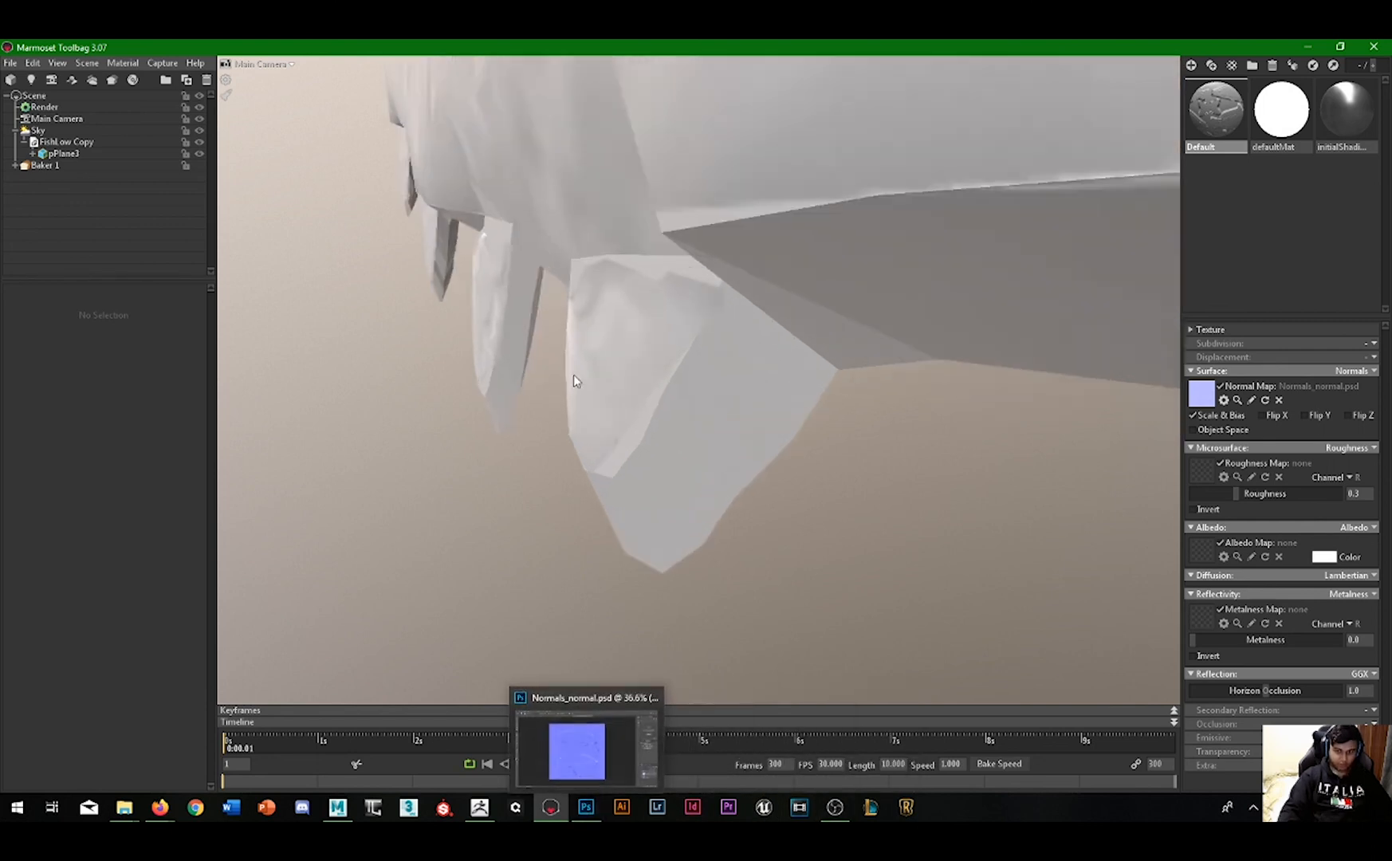
scroll(576, 377, "down", 5)
left_click_drag(579, 377, 518, 310)
left_click_drag(874, 321, 594, 321)
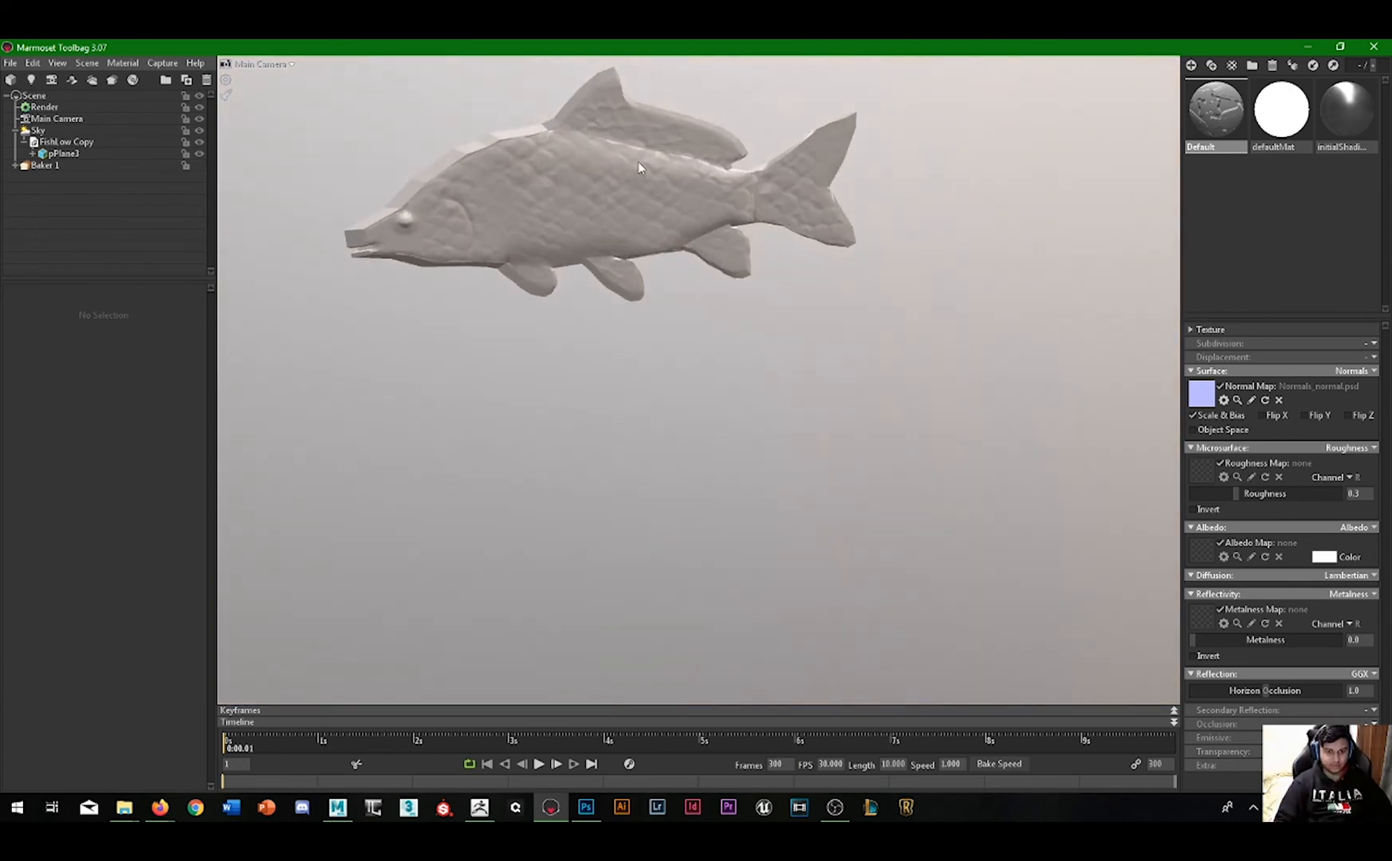
left_click_drag(738, 241, 502, 309)
left_click_drag(738, 270, 705, 288)
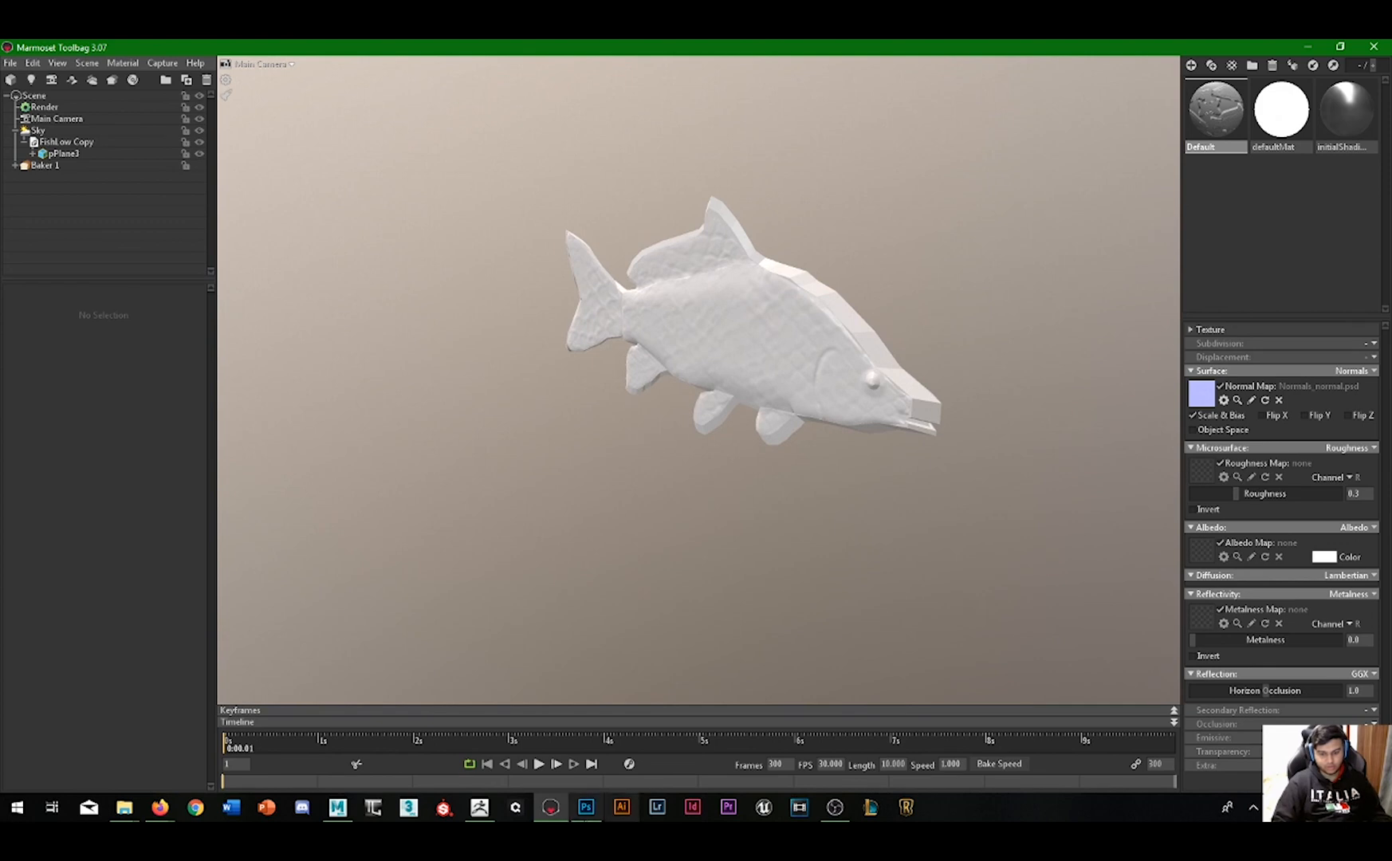